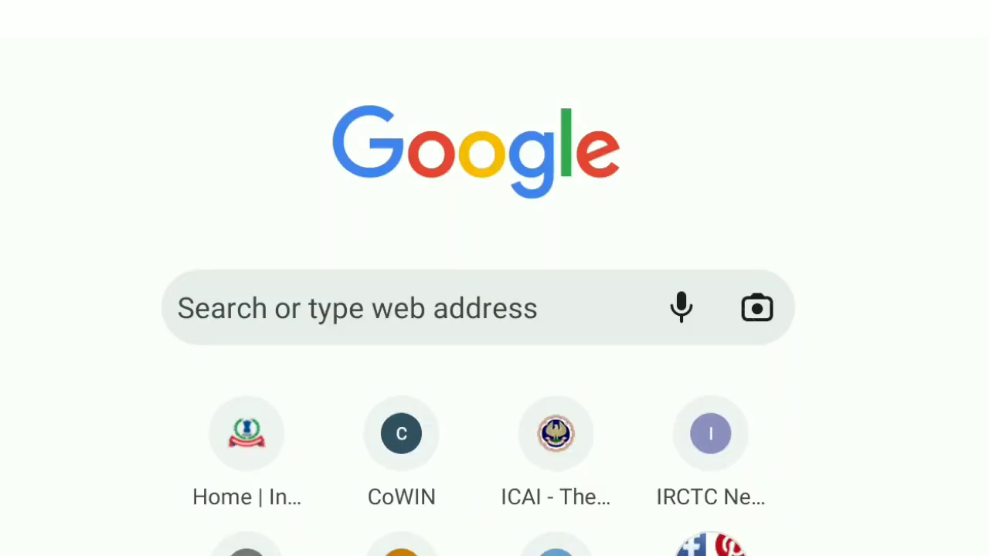
# Open the Income Tax Department portal at incometaxindiaefiling.gov.in and go to the login page for existing accounts.
pyautogui.click(417, 308)
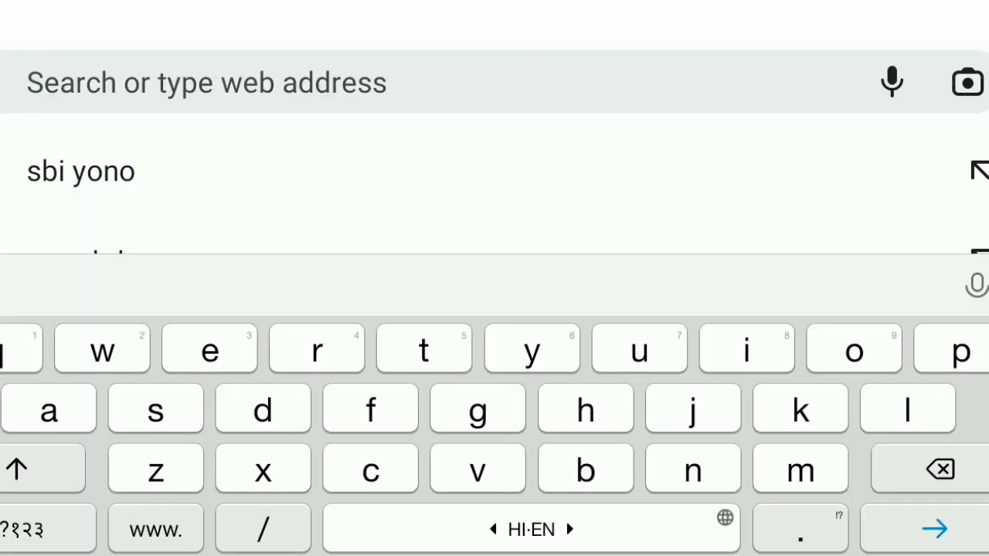
pyautogui.write('inc')
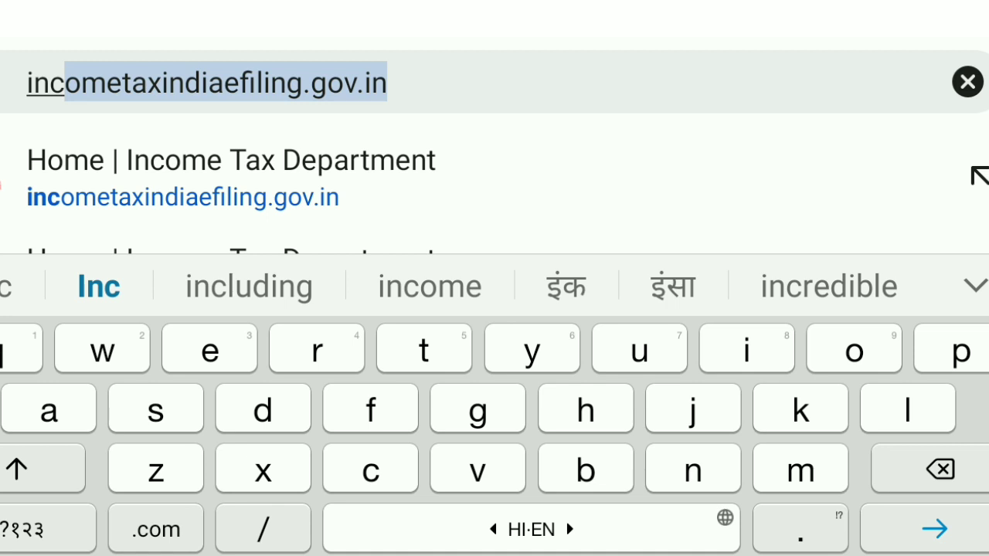
pyautogui.press('Return')
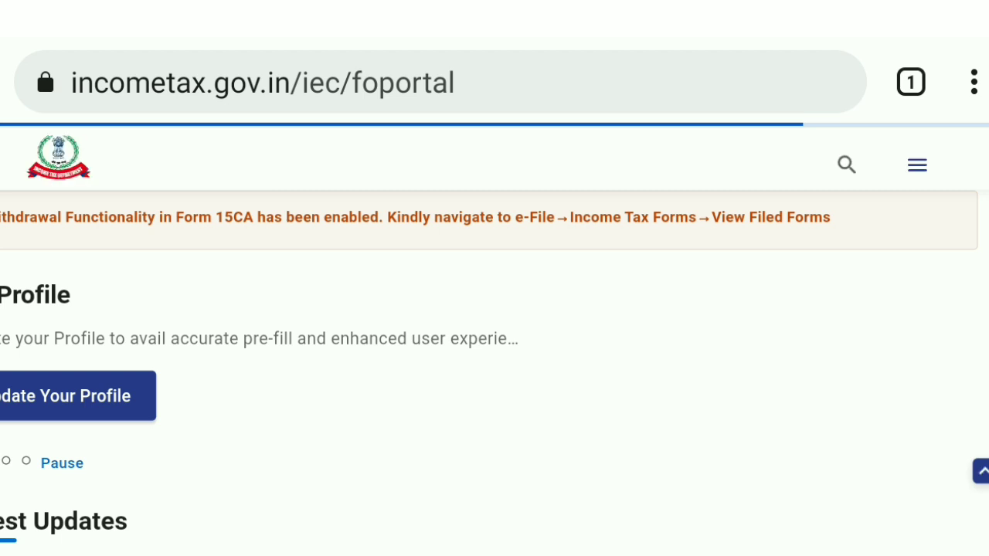
pyautogui.click(830, 167)
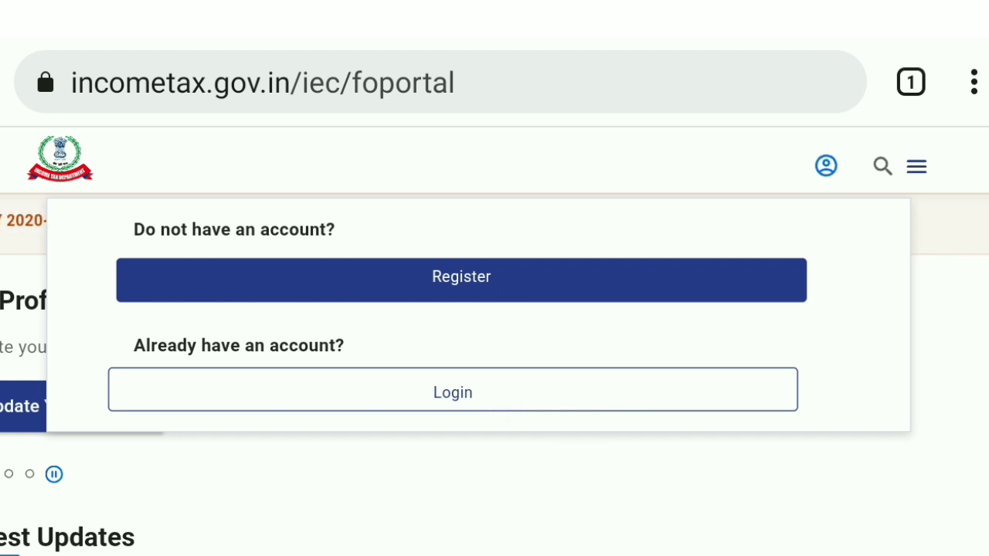
pyautogui.click(417, 410)
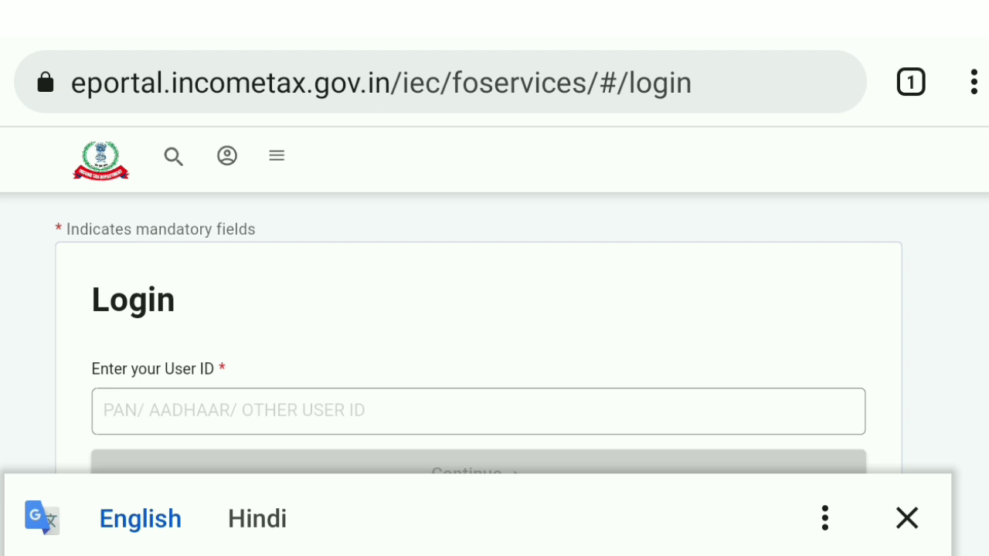
# Log in with the user ID, dismissing the translation prompt, confirming the secure access message and entering the account password.
pyautogui.scroll(-3, 494, 309)
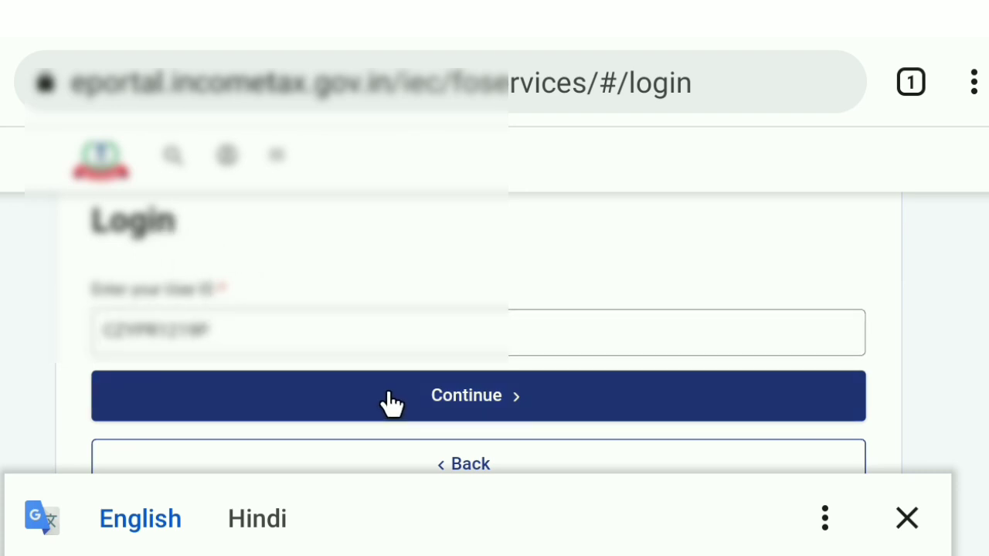
pyautogui.click(388, 396)
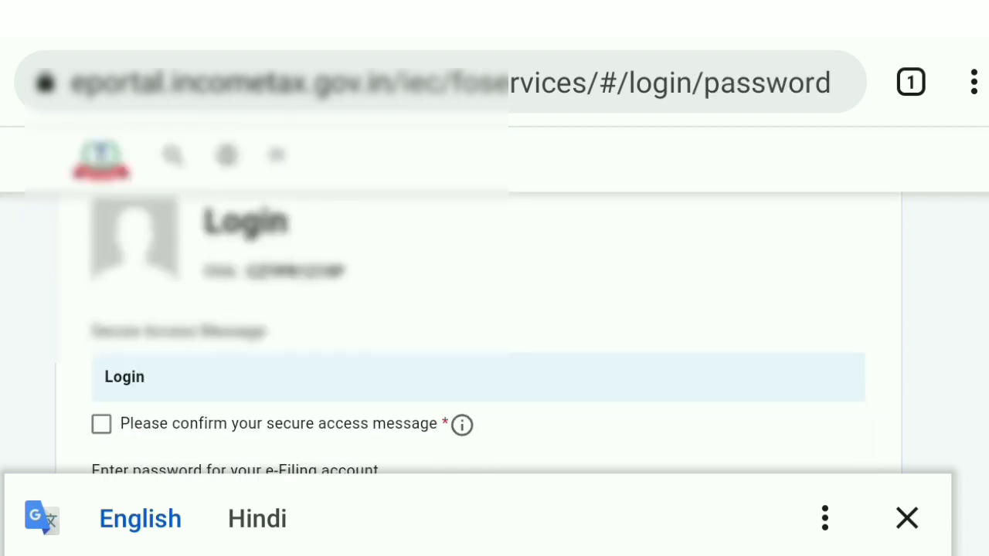
pyautogui.click(906, 518)
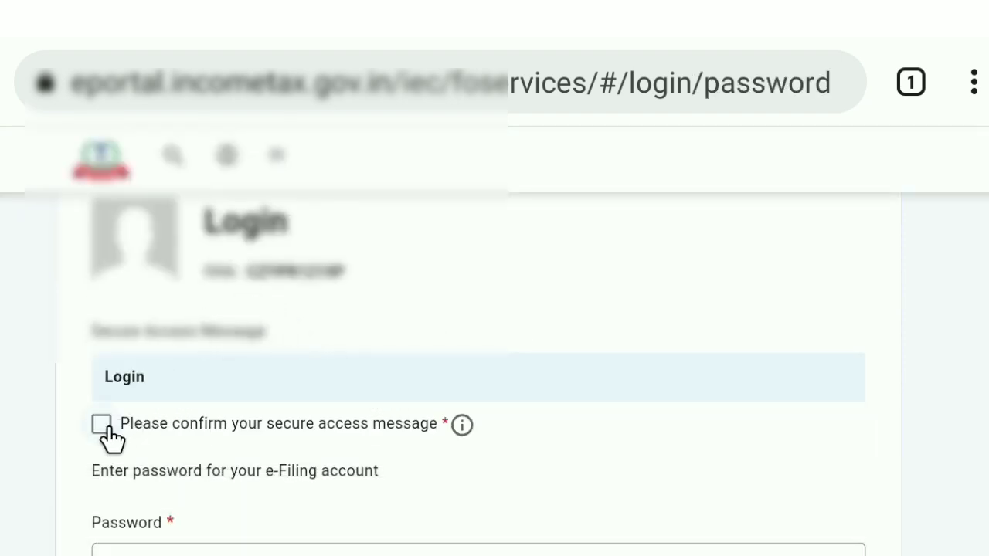
pyautogui.scroll(-3, 191, 437)
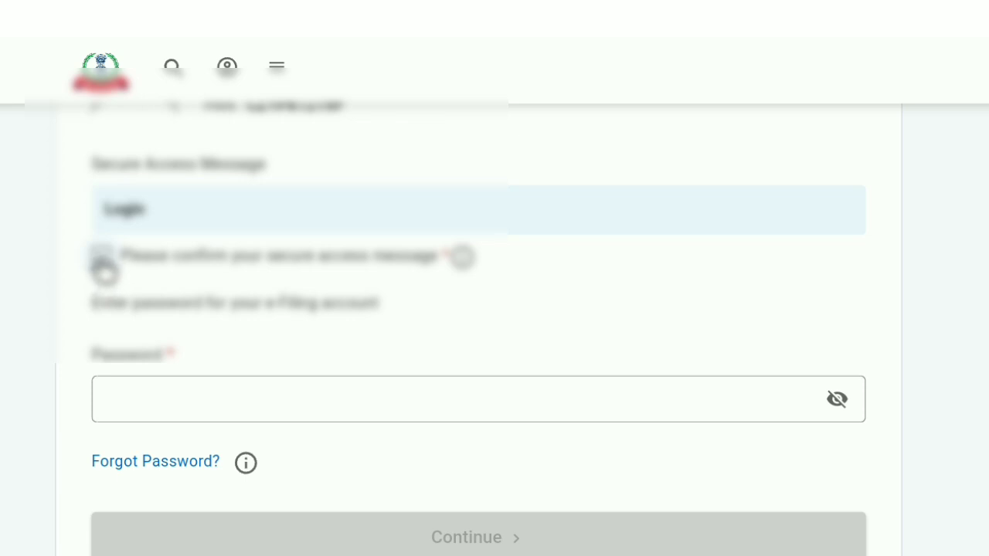
pyautogui.click(101, 257)
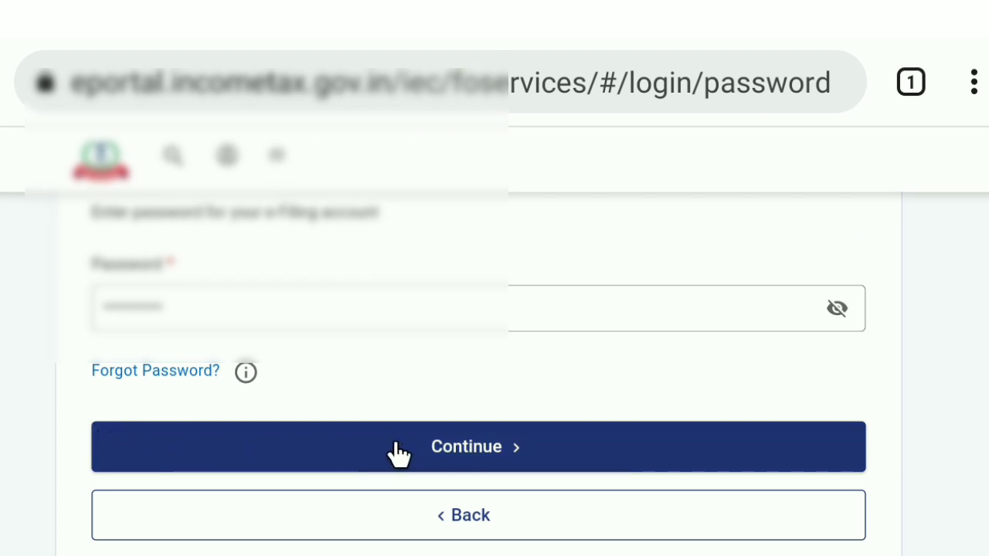
pyautogui.click(482, 454)
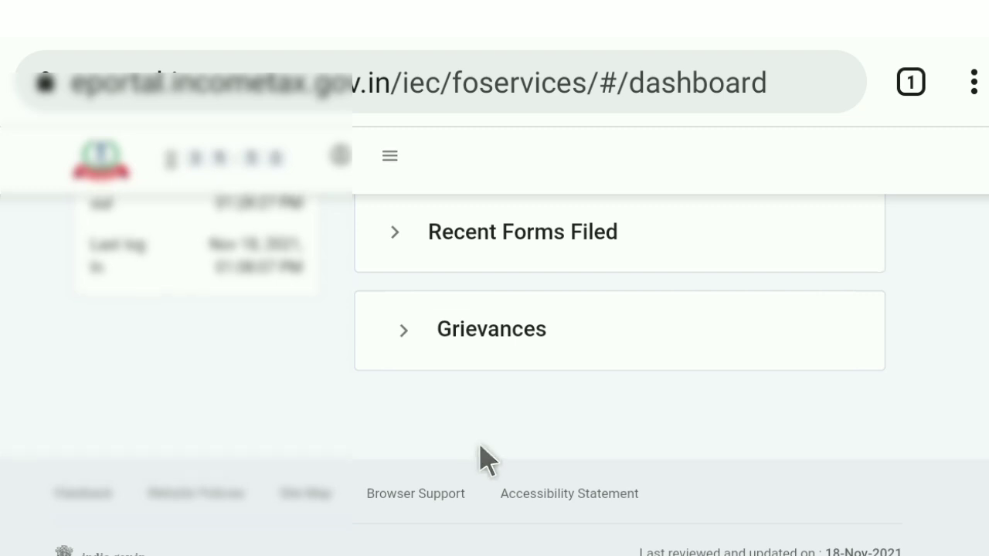
# Examine the dashboard sections and the Income Tax Returns options under e-File.
pyautogui.scroll(5, 479, 456)
pyautogui.scroll(3, 618, 347)
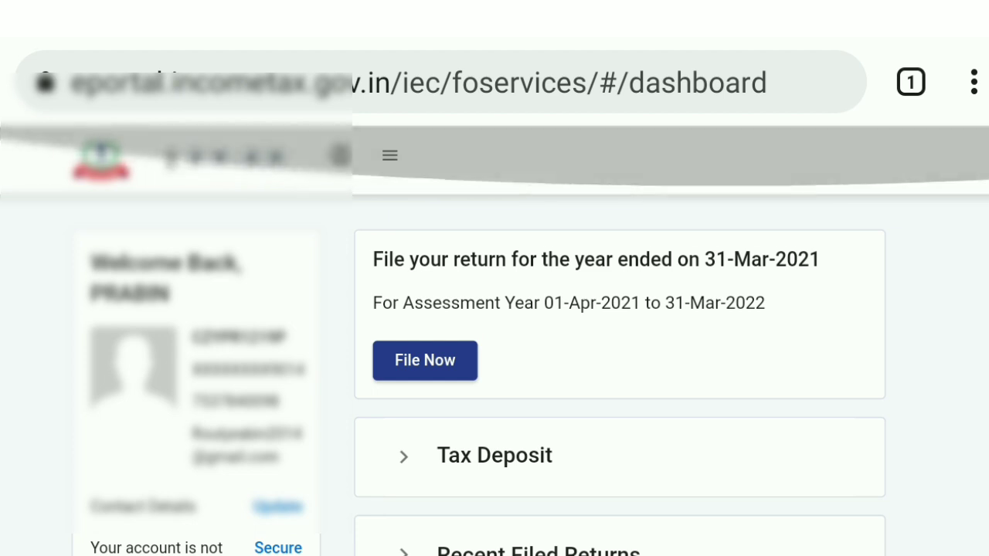
pyautogui.scroll(-1, 618, 348)
pyautogui.scroll(1, 618, 348)
pyautogui.scroll(-1, 618, 348)
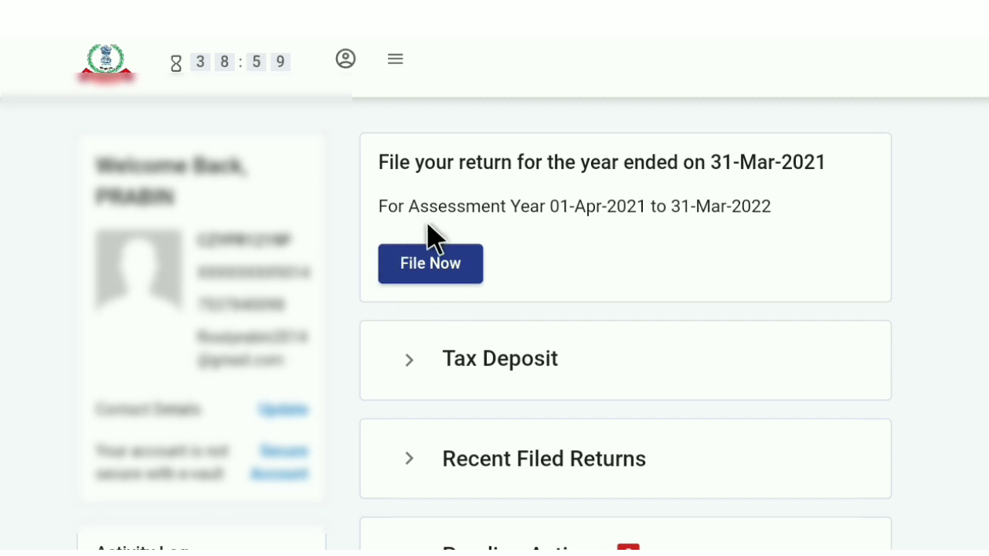
pyautogui.click(396, 62)
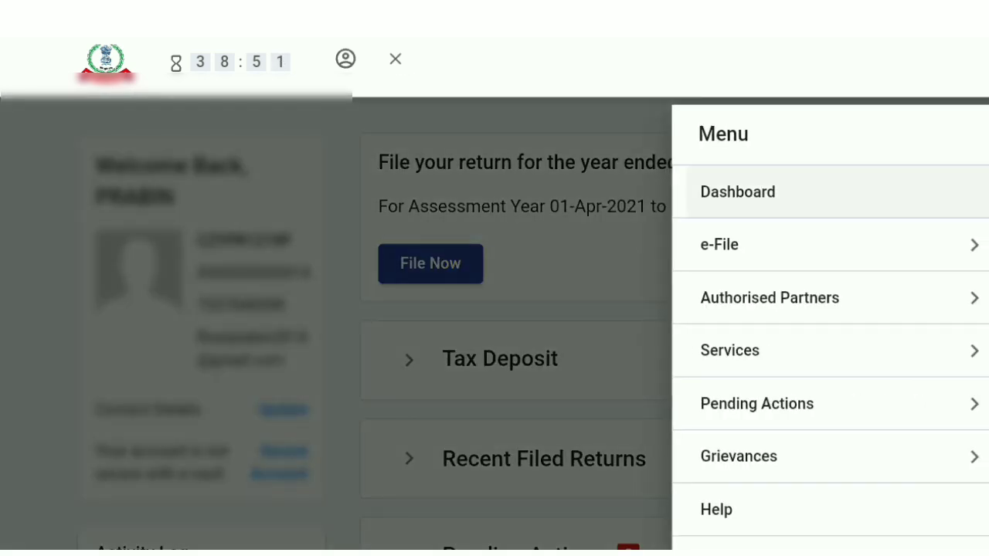
pyautogui.click(806, 245)
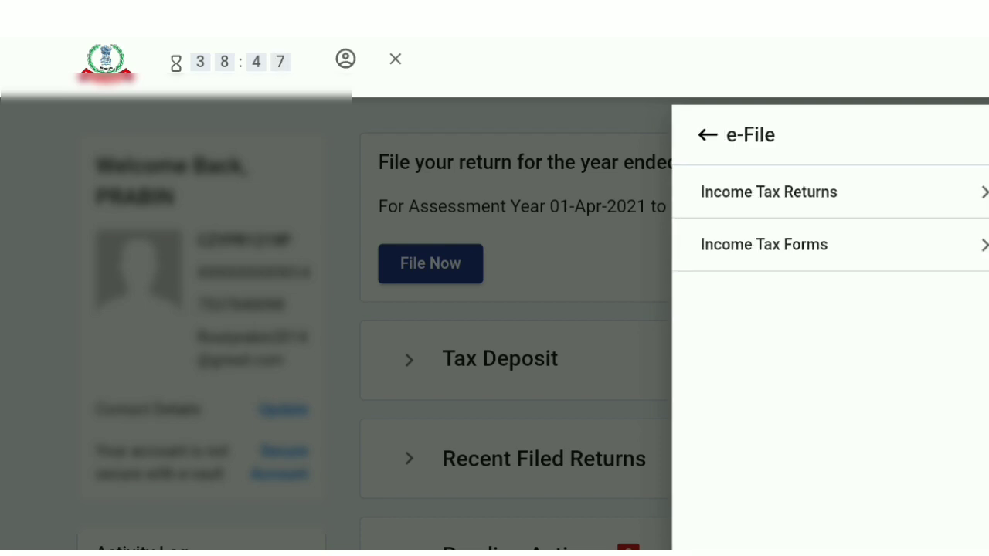
pyautogui.click(768, 192)
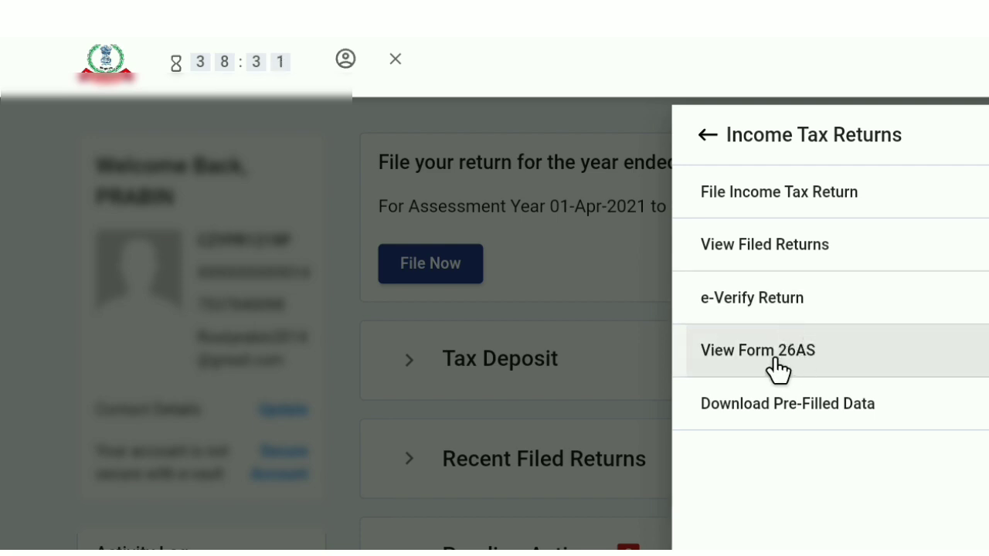
pyautogui.click(394, 62)
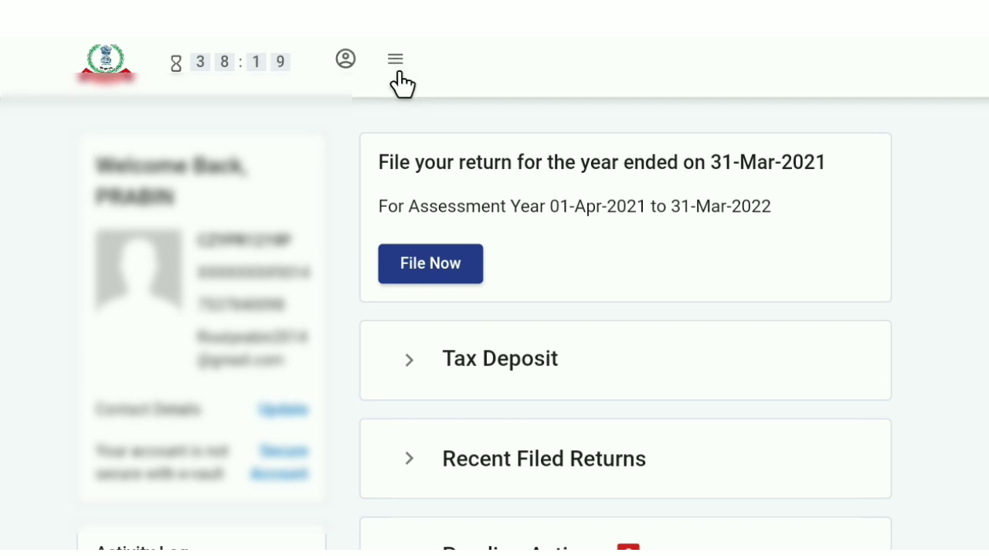
# Open the Annual Information Statement (AIS) service and proceed to its homepage on the Compliance Portal.
pyautogui.click(397, 62)
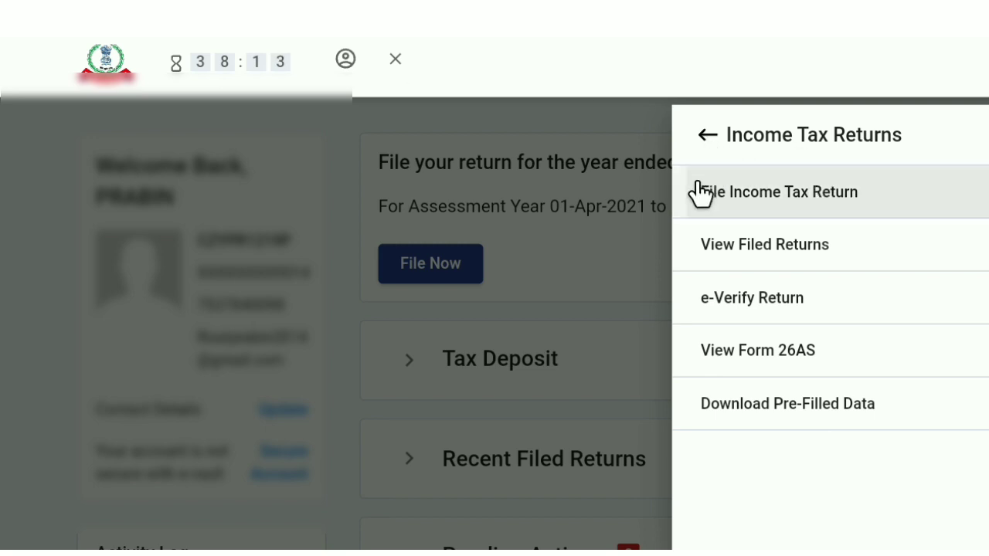
pyautogui.click(707, 135)
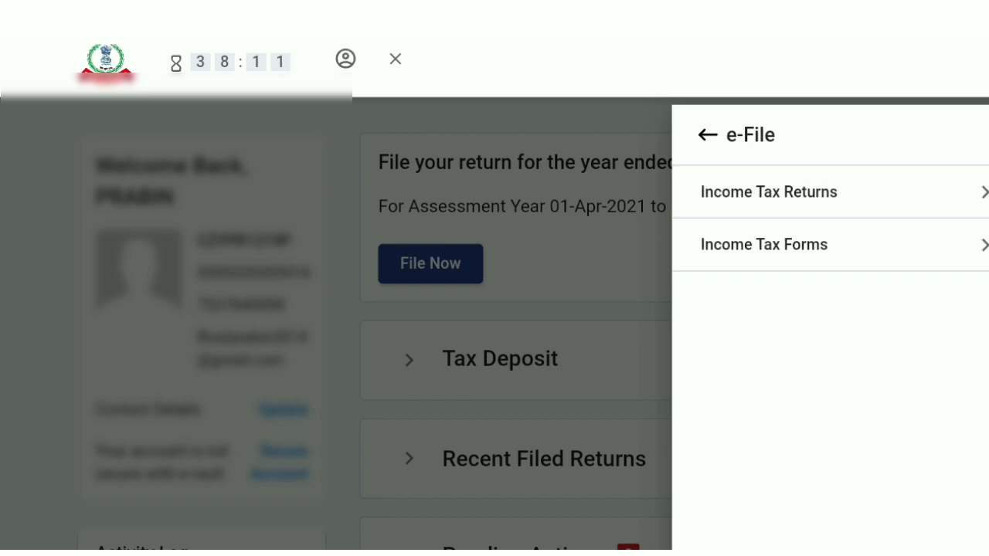
pyautogui.click(707, 137)
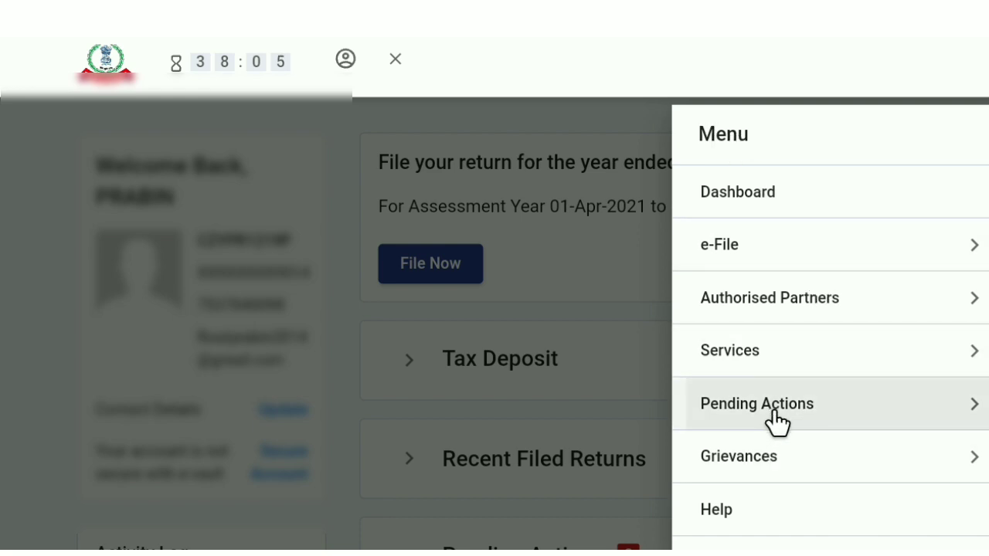
pyautogui.click(763, 363)
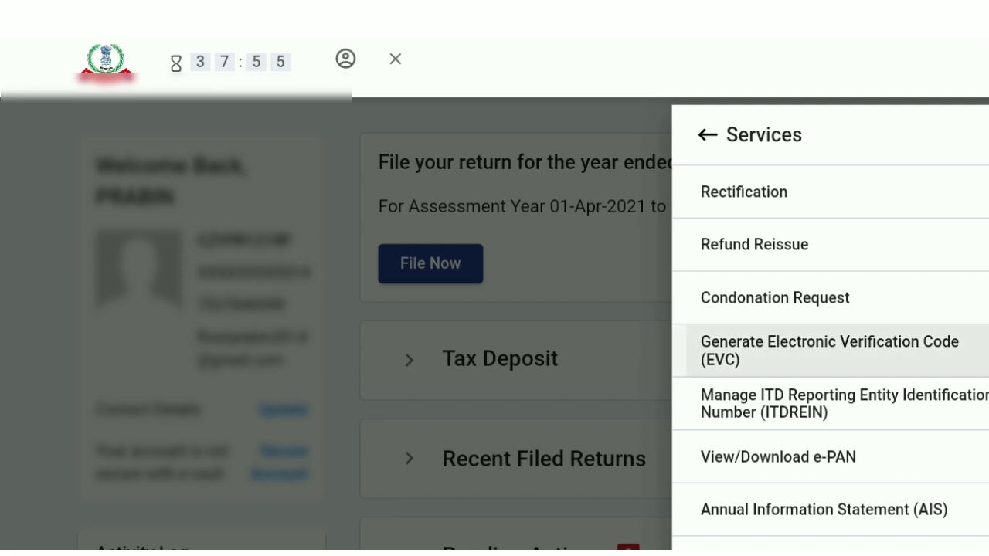
pyautogui.click(834, 517)
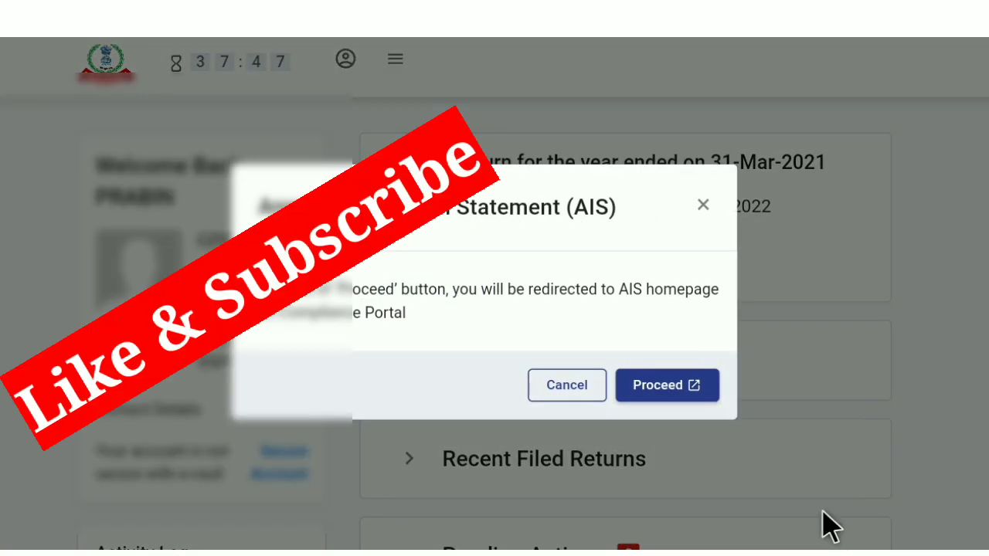
pyautogui.click(661, 392)
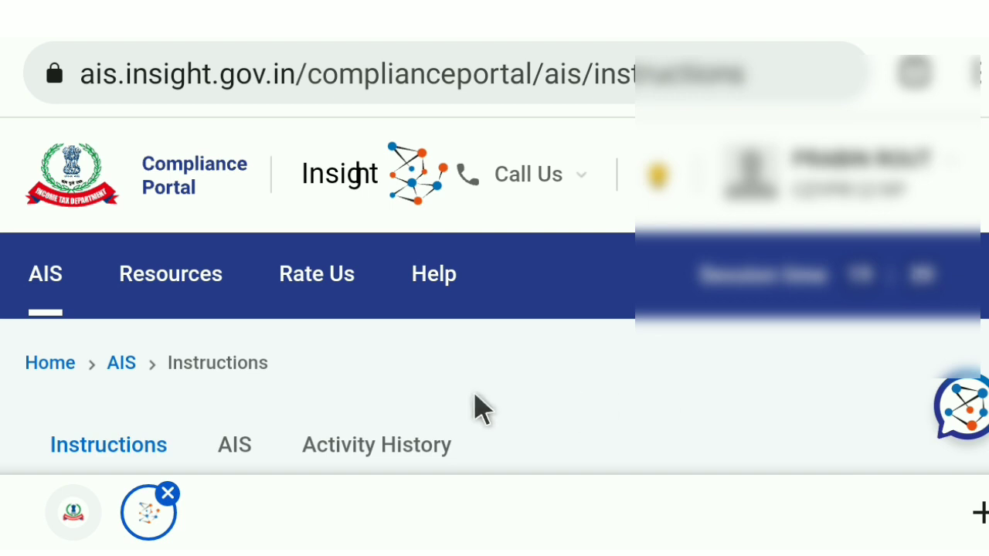
# Read the AIS instructions, disclaimer and list of functionalities, and close the Compliance Portal page.
pyautogui.scroll(-3, 474, 408)
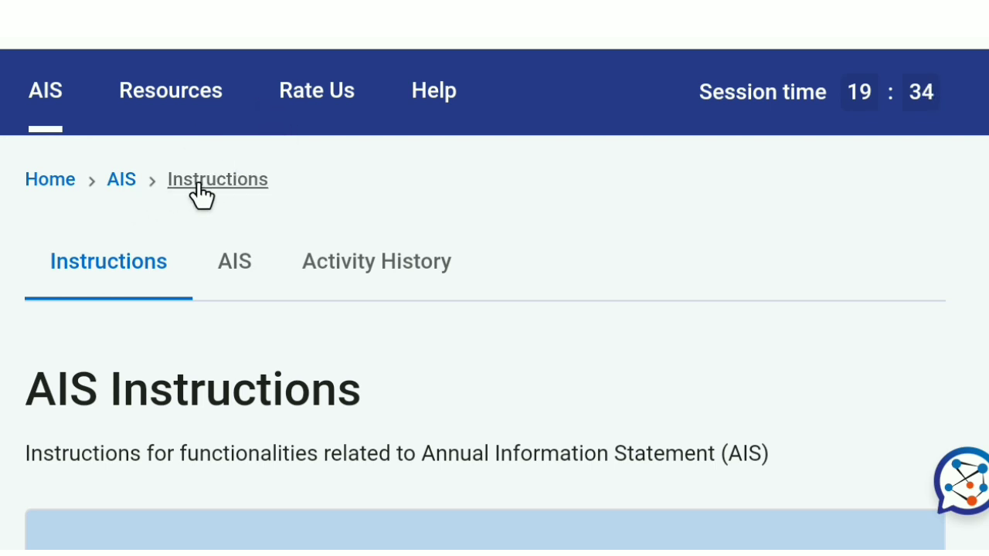
pyautogui.moveTo(246, 267); pyautogui.dragTo(369, 276)
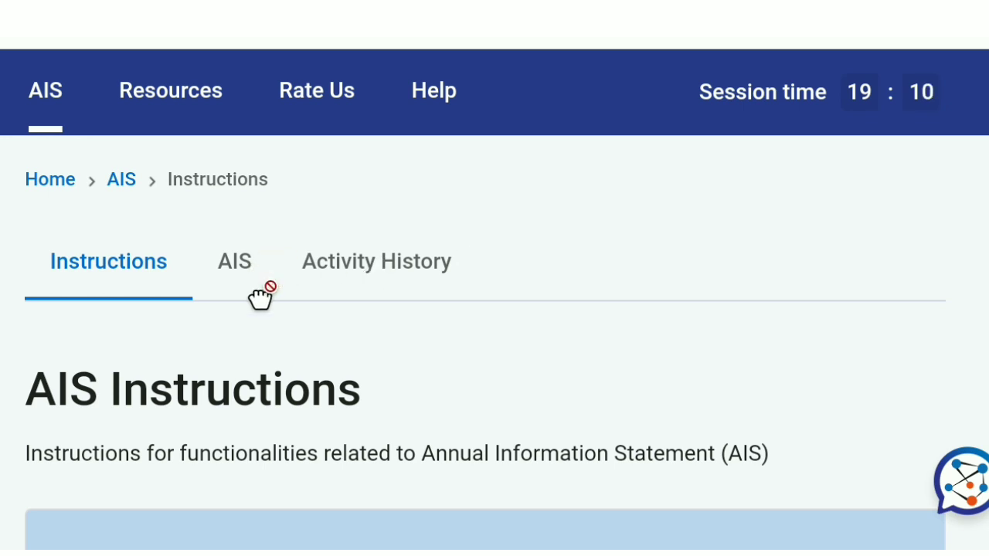
pyautogui.scroll(-3, 259, 298)
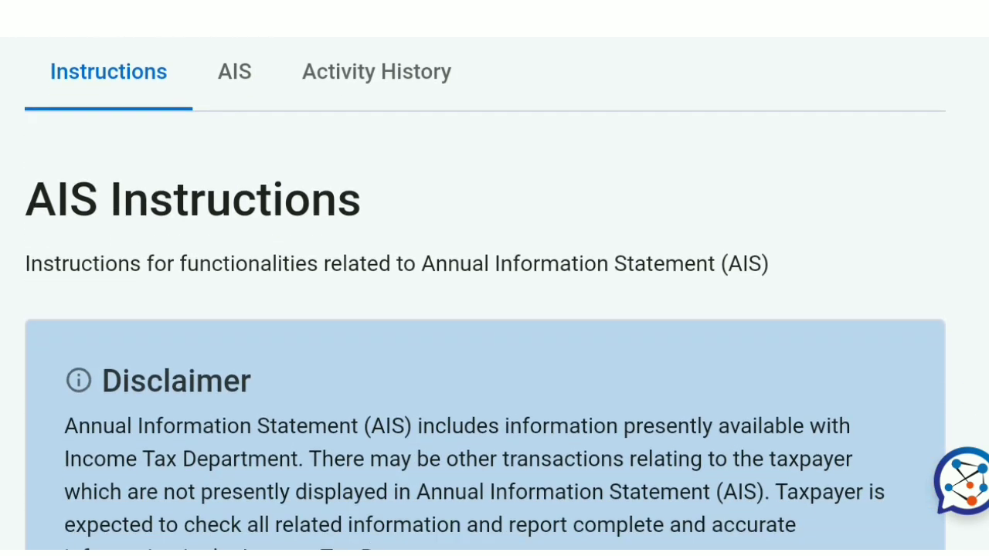
pyautogui.scroll(-2, 485, 293)
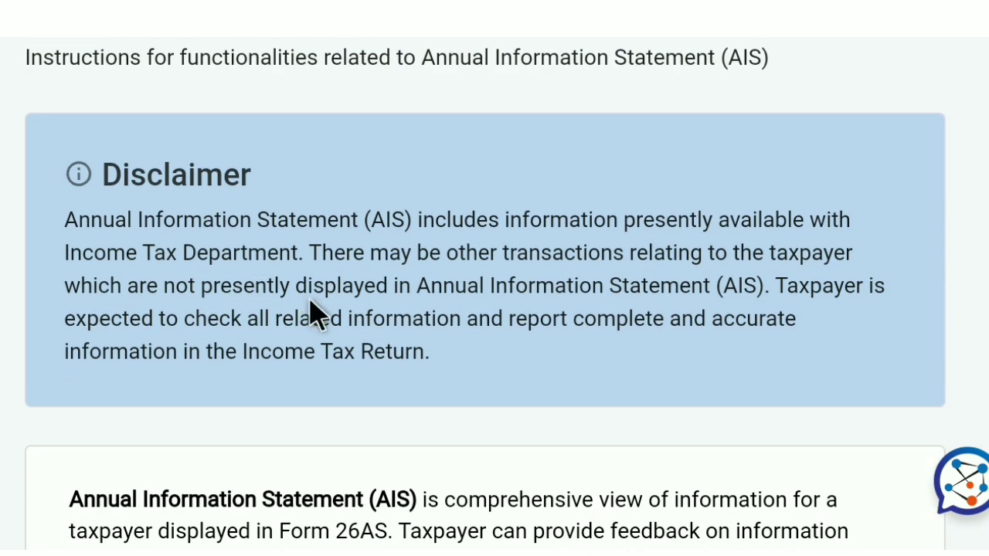
pyautogui.scroll(-3, 313, 312)
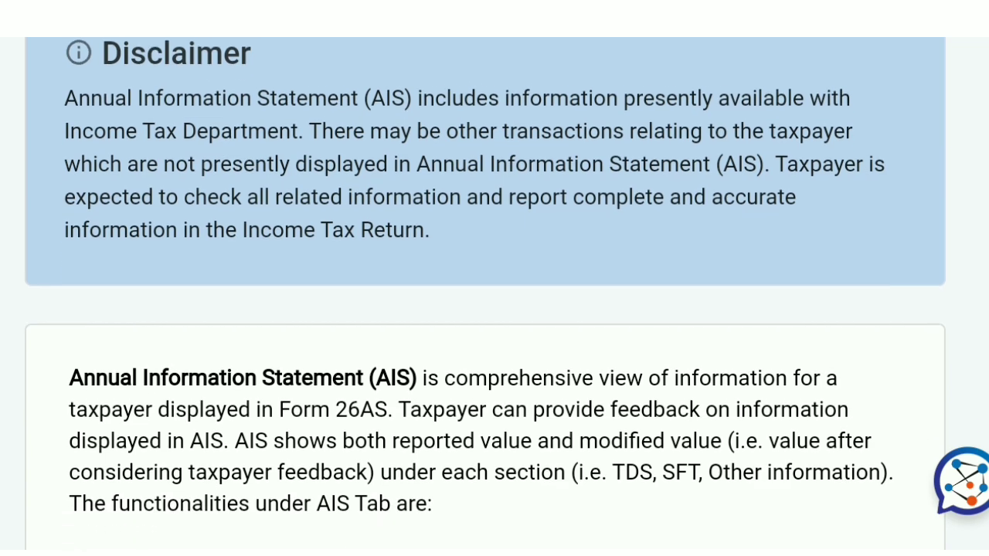
pyautogui.scroll(-2, 485, 293)
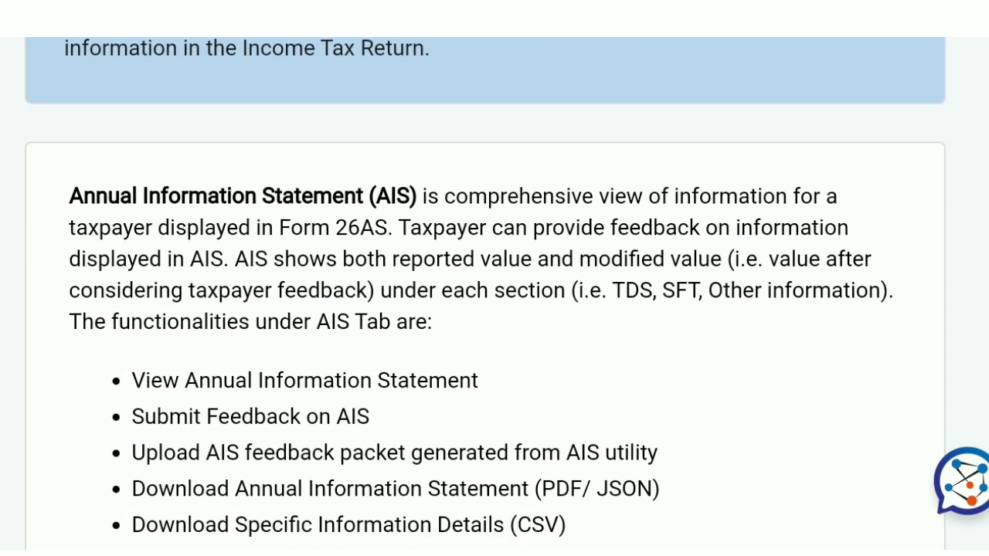
pyautogui.scroll(10, 495, 309)
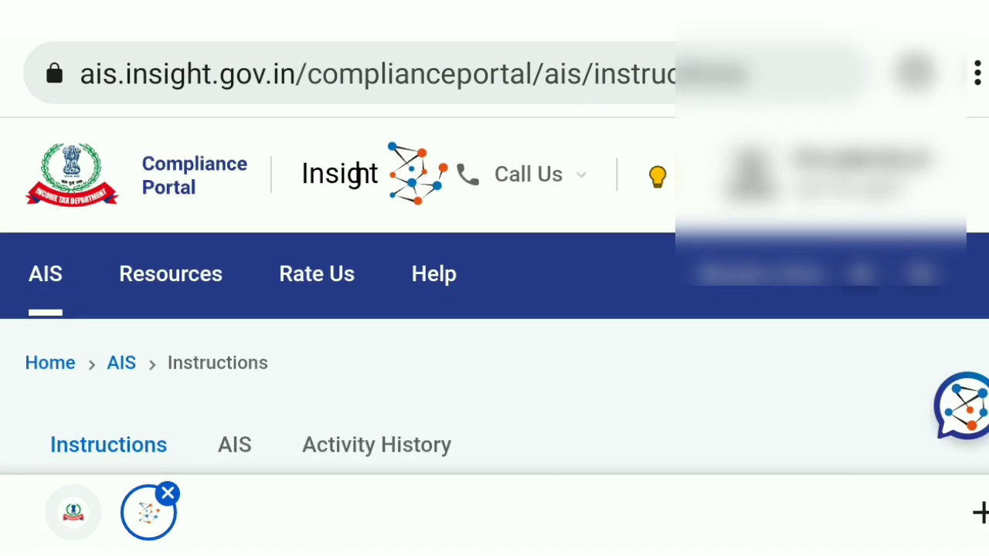
pyautogui.click(167, 495)
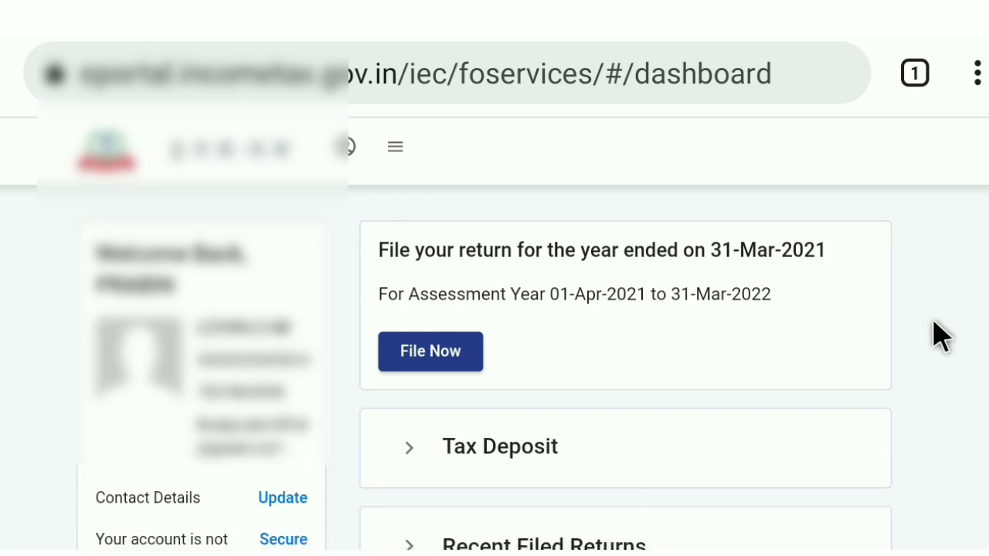
# Start filing the return for the year ended 31-Mar-2021 and review the assessment year and filing mode choices.
pyautogui.click(403, 368)
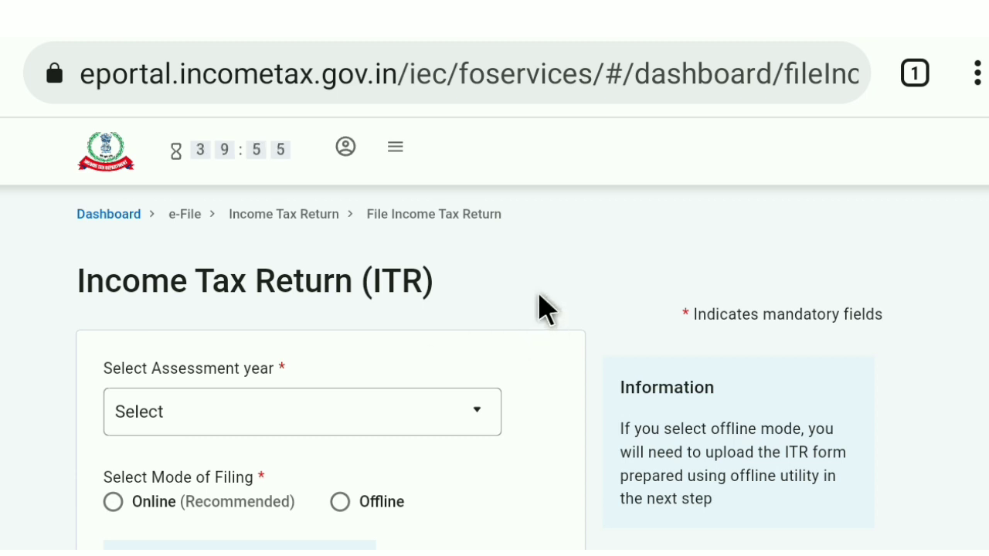
pyautogui.scroll(-2, 540, 295)
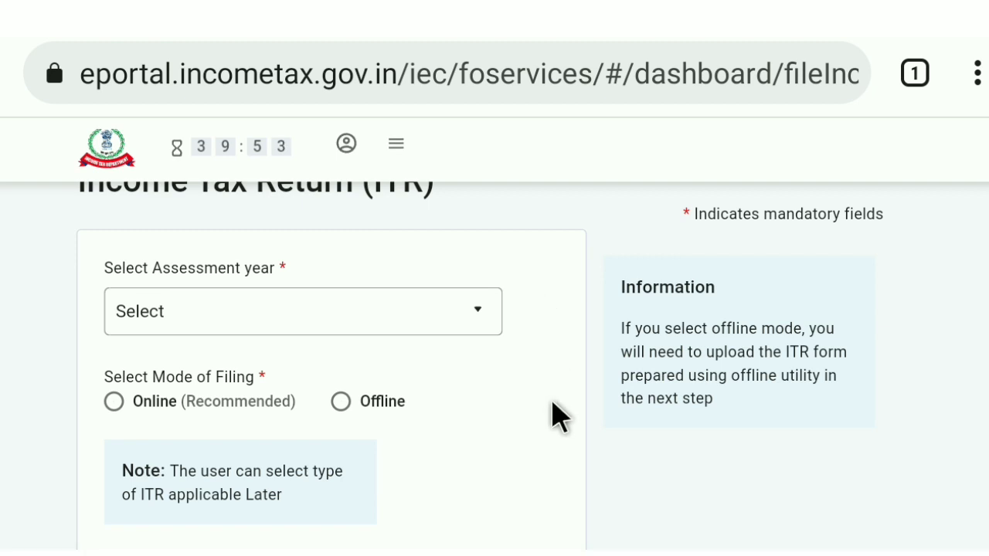
pyautogui.scroll(-2, 553, 415)
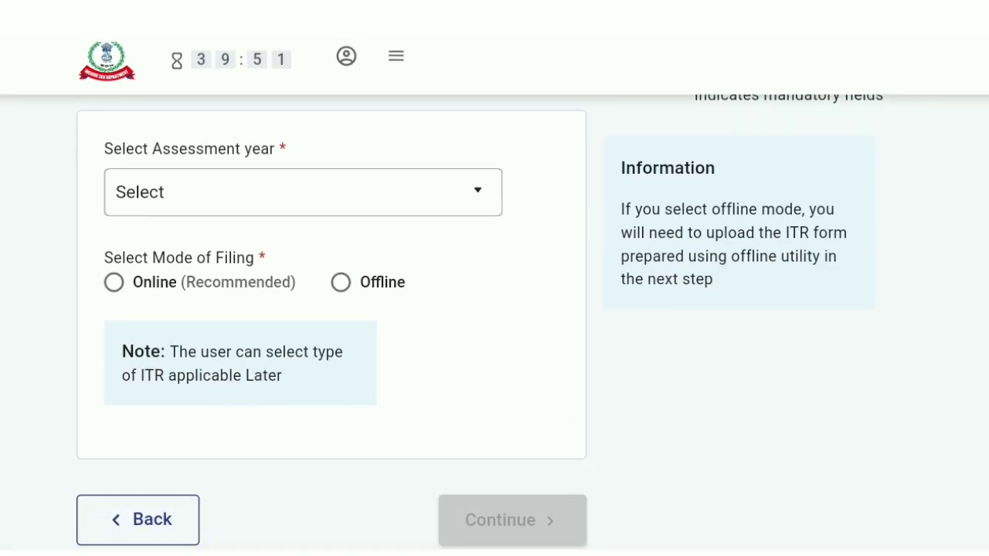
pyautogui.scroll(3, 494, 309)
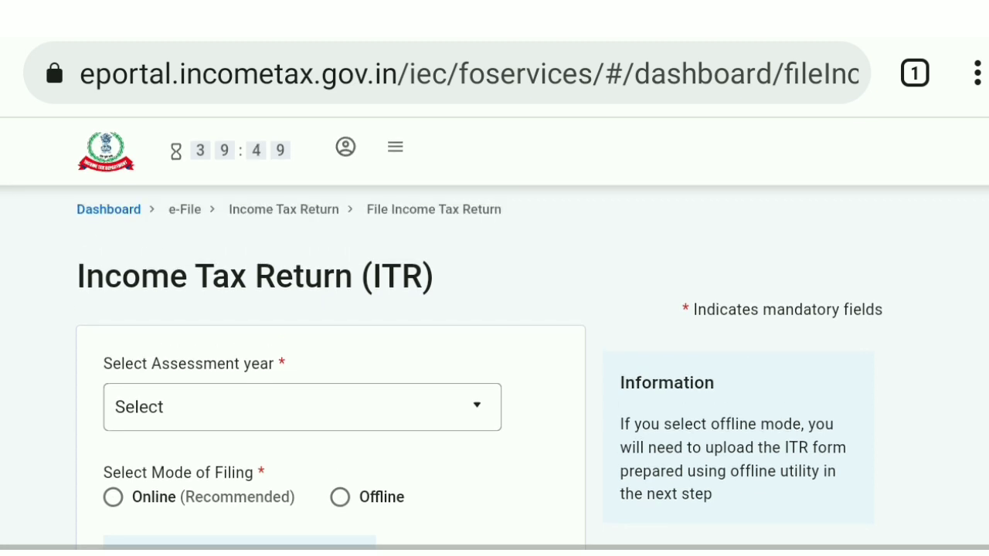
# Select assessment year 2021-22 (Current A.Y.) and the Online mode of filing for the return.
pyautogui.scroll(-2, 495, 309)
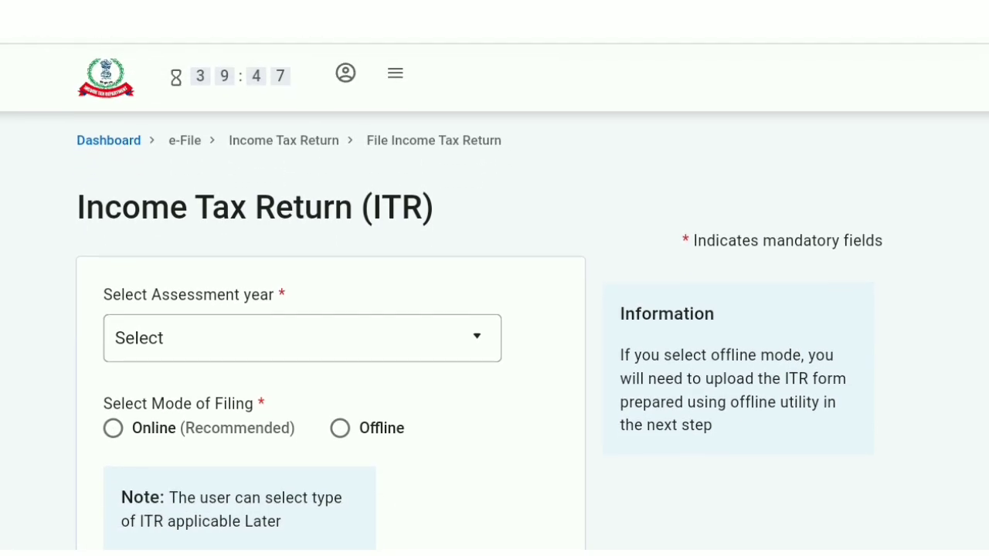
pyautogui.click(446, 340)
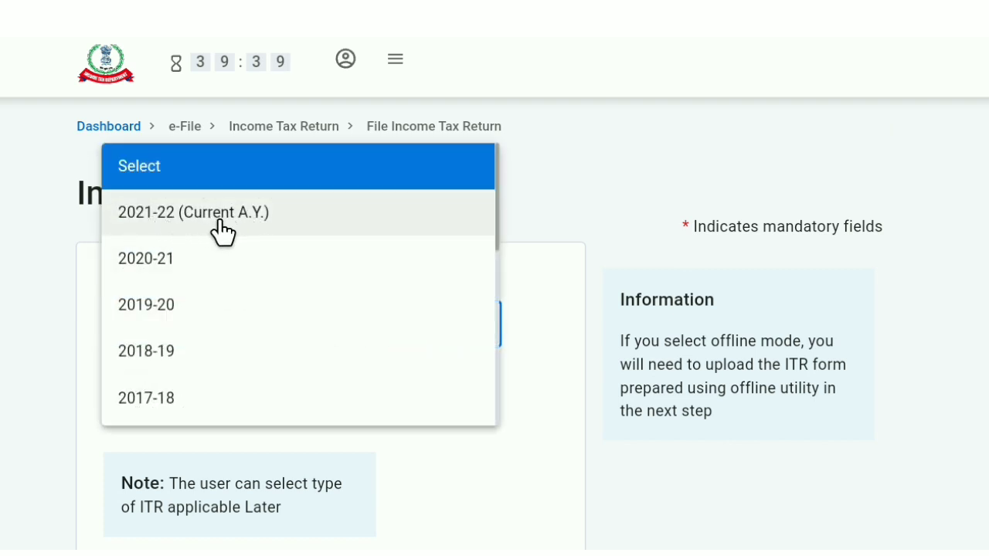
pyautogui.click(222, 230)
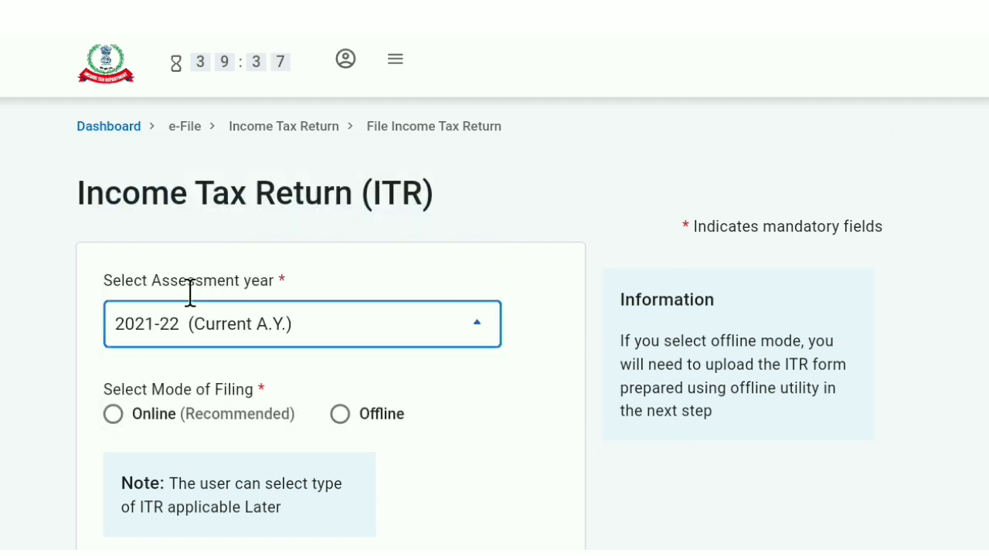
pyautogui.click(114, 416)
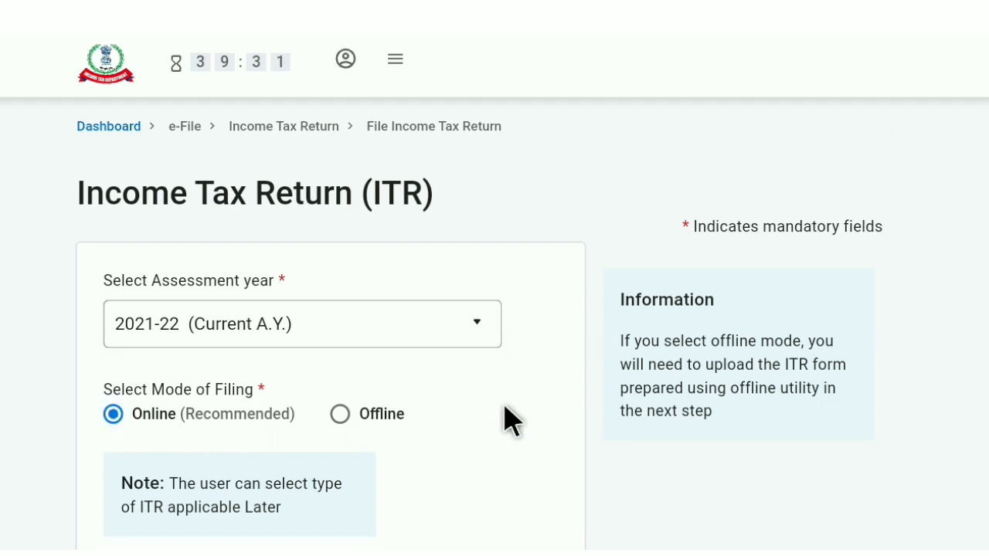
pyautogui.scroll(-2, 514, 425)
pyautogui.scroll(2, 512, 412)
pyautogui.hotkey('alt', 'Left')
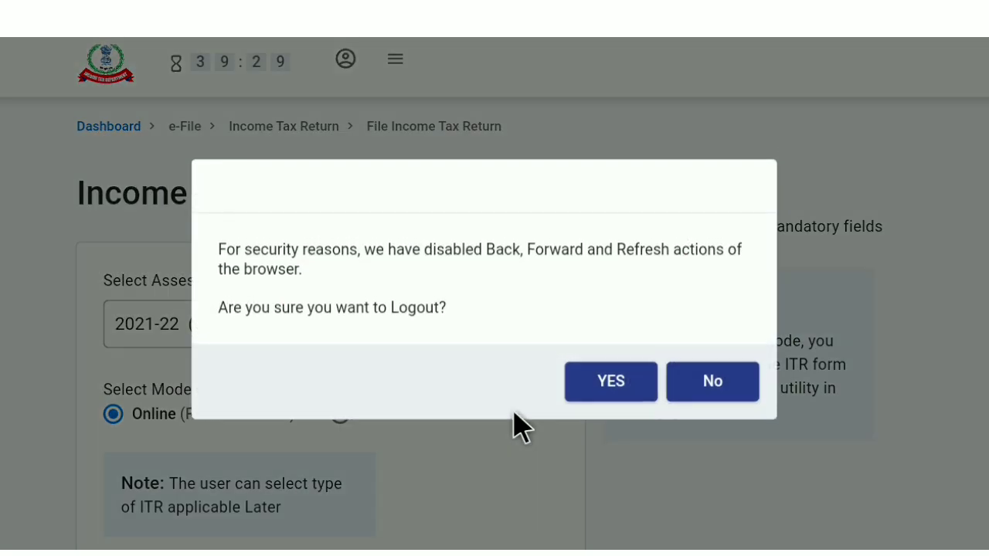
pyautogui.click(693, 400)
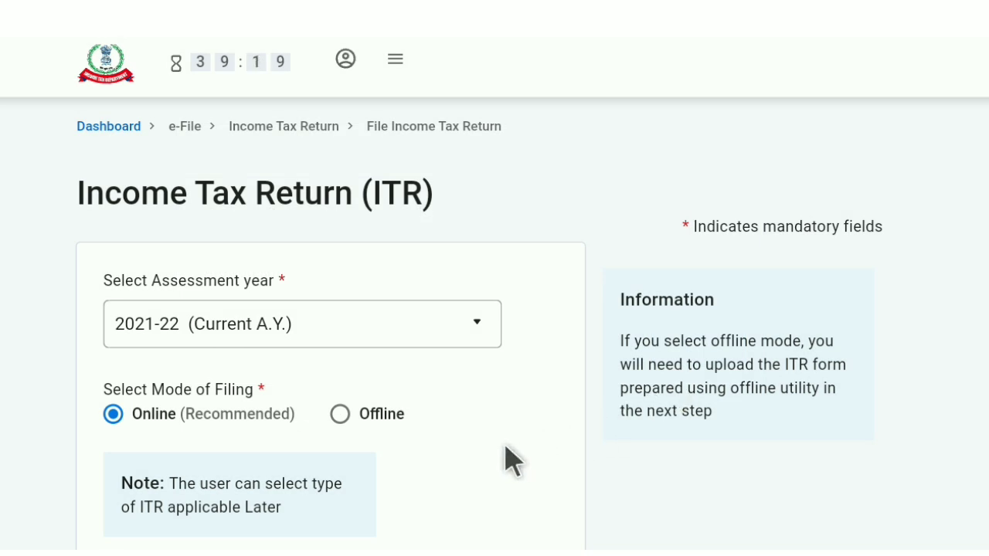
# Continue to the saved ITR-1 draft for A.Y. 2021-22, resume its filing and acknowledge the pre-filled return notice.
pyautogui.scroll(-3, 514, 461)
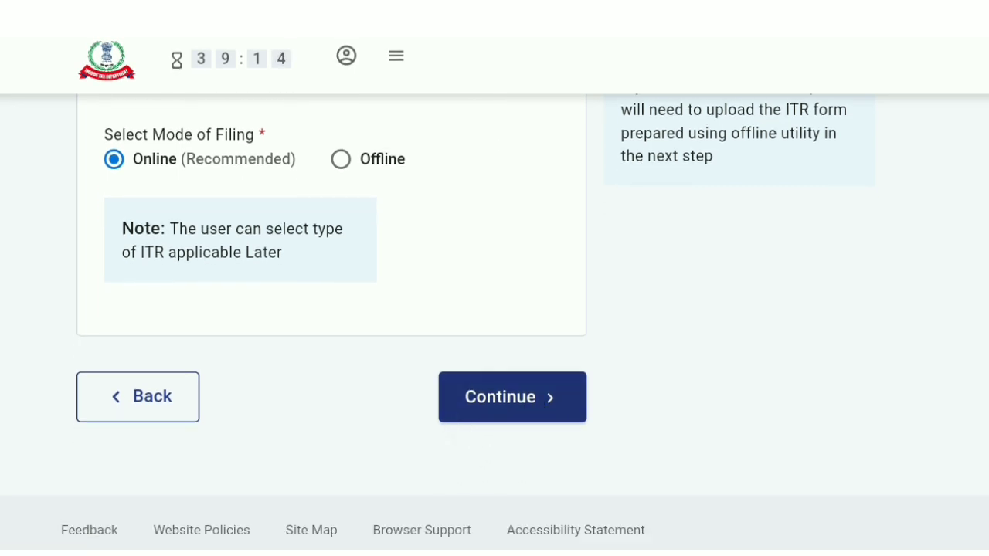
pyautogui.click(502, 397)
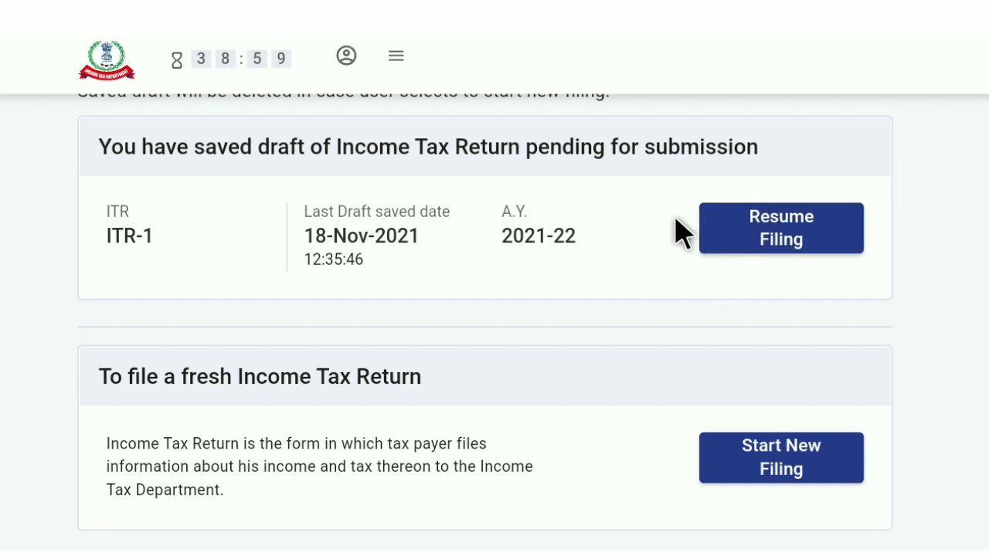
pyautogui.click(723, 251)
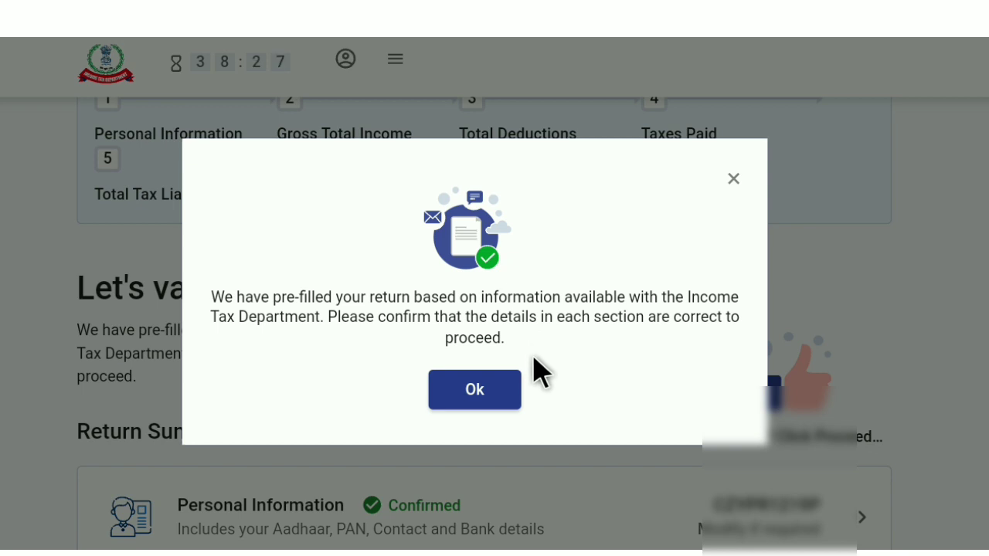
pyautogui.click(478, 394)
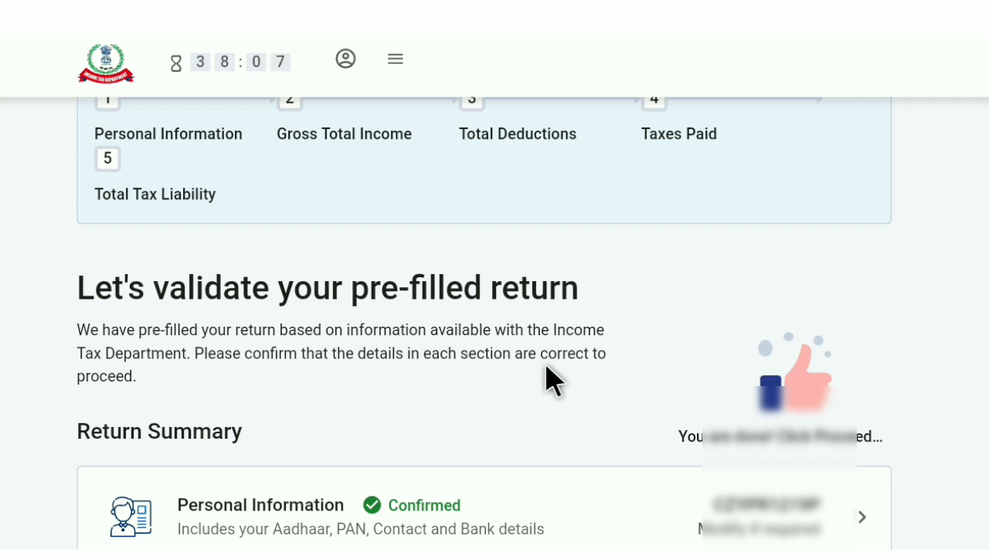
# Open the Personal Information section from the return summary and review its profile and contact details.
pyautogui.scroll(-2, 546, 378)
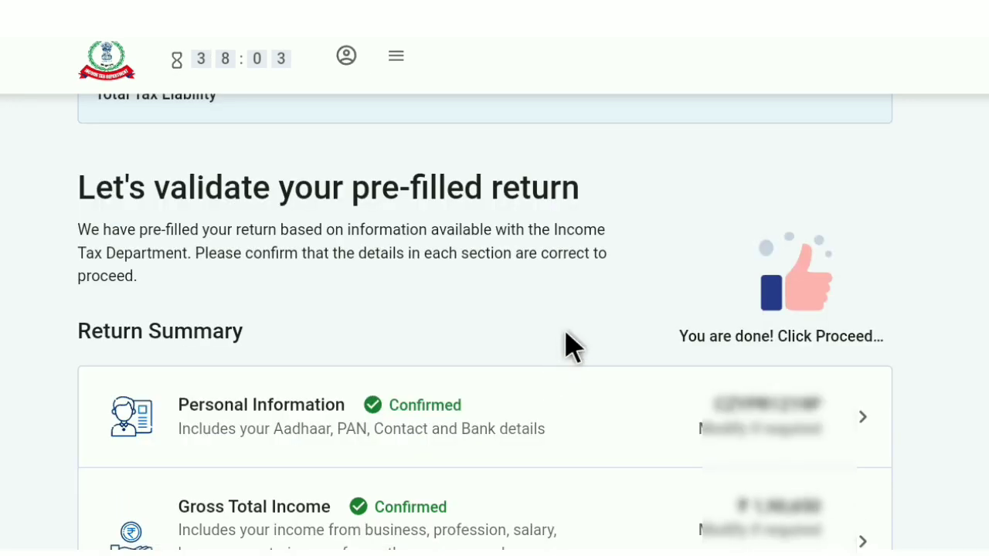
pyautogui.scroll(-3, 569, 343)
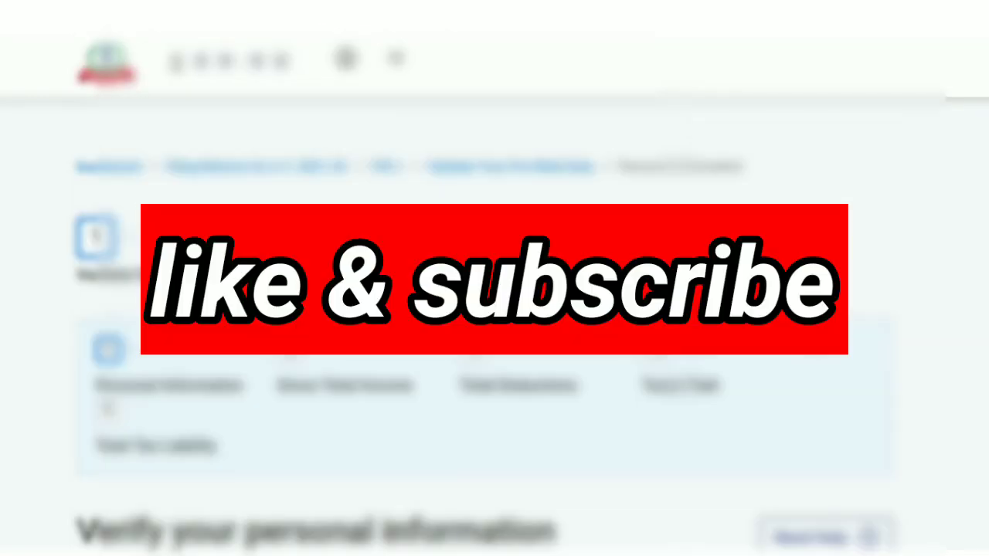
pyautogui.scroll(-3, 495, 309)
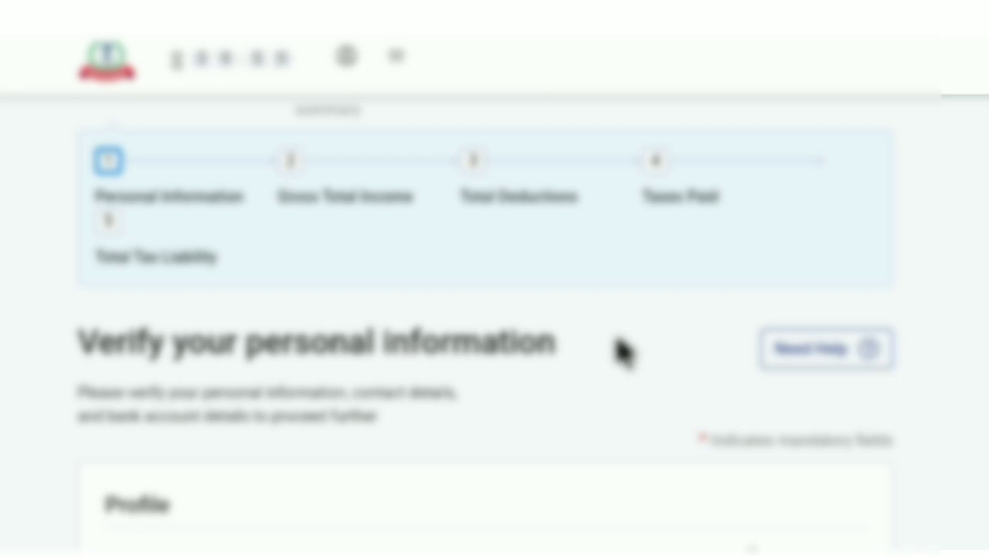
pyautogui.scroll(-3, 622, 351)
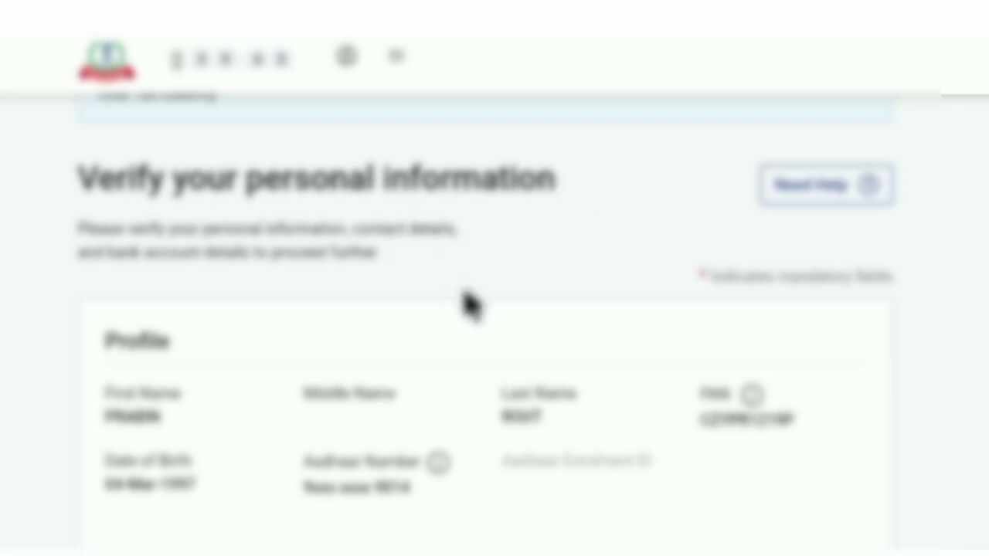
pyautogui.scroll(-3, 468, 304)
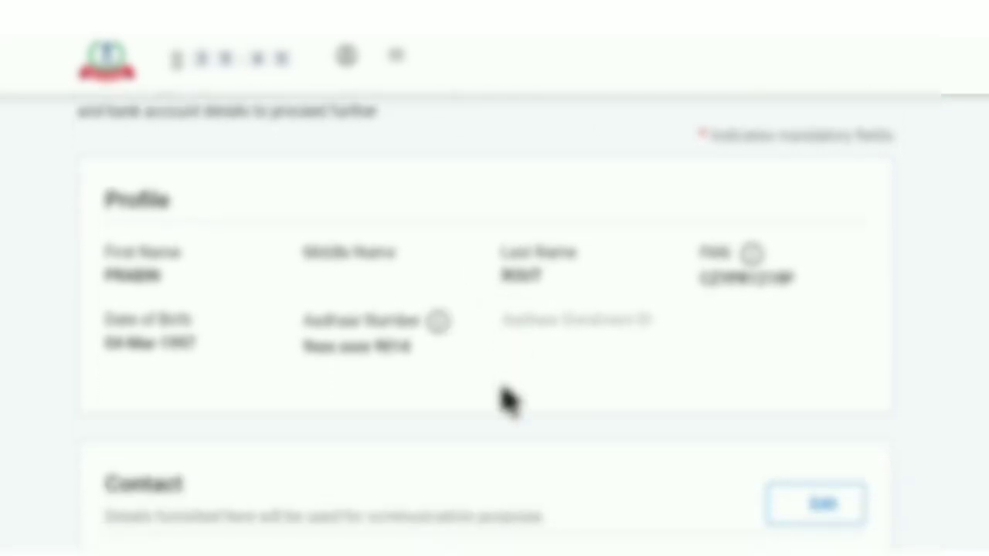
pyautogui.scroll(-2, 503, 400)
pyautogui.scroll(-2, 504, 399)
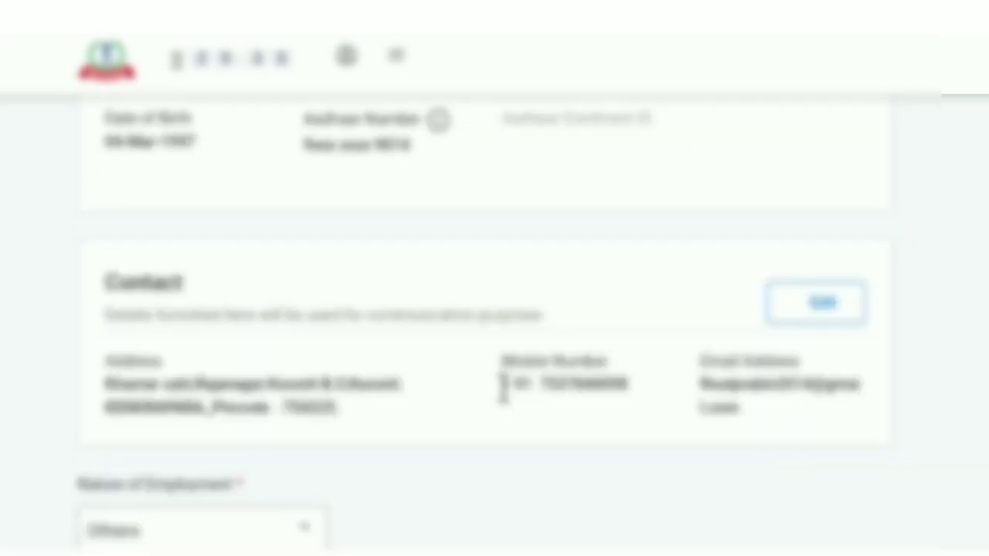
pyautogui.scroll(-2, 444, 417)
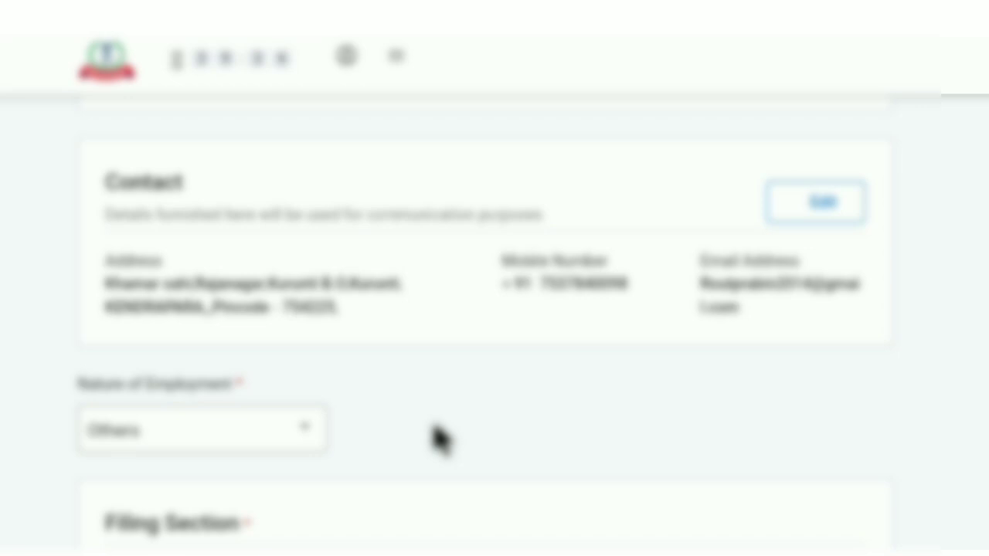
pyautogui.scroll(-2, 495, 431)
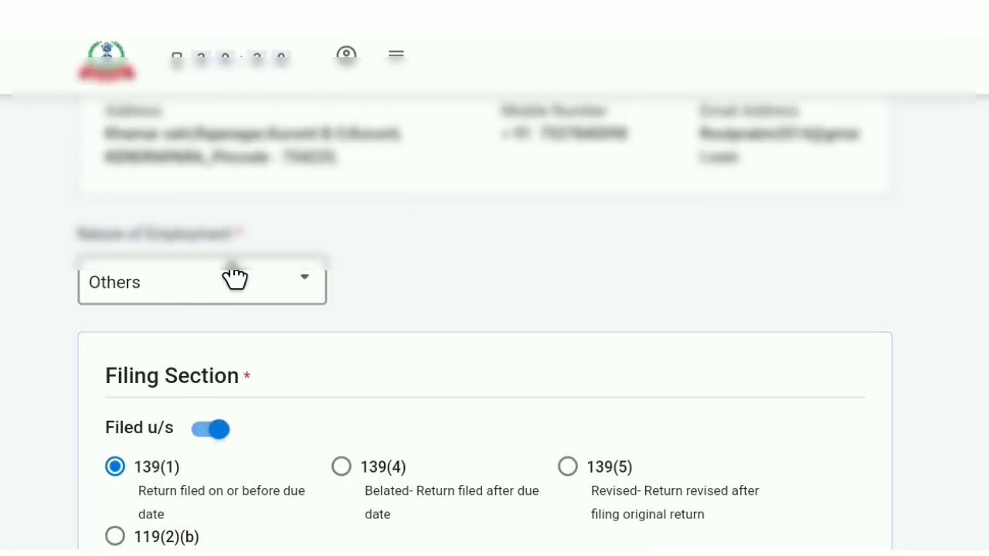
# Choose Others as the nature of employment in the personal information.
pyautogui.click(304, 279)
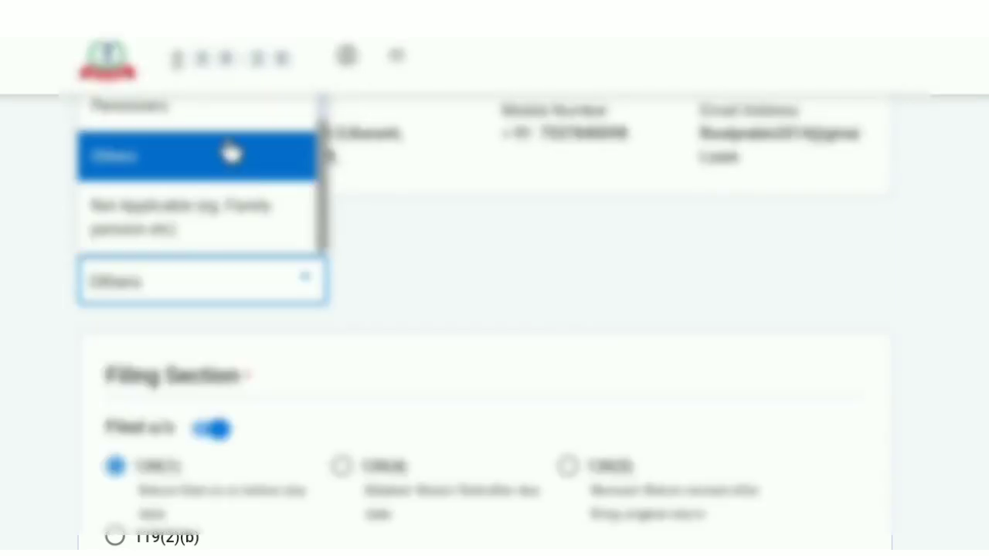
pyautogui.scroll(3, 368, 272)
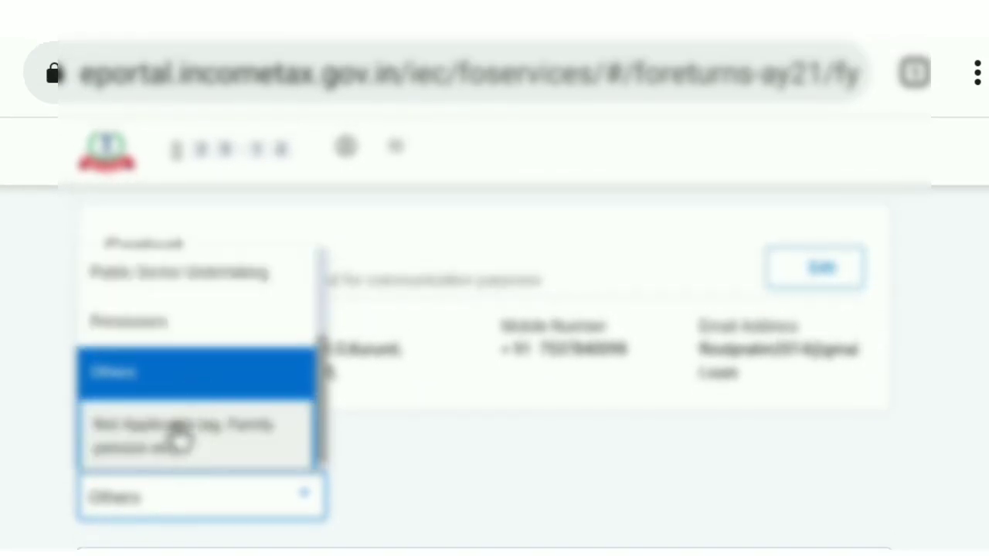
pyautogui.click(194, 387)
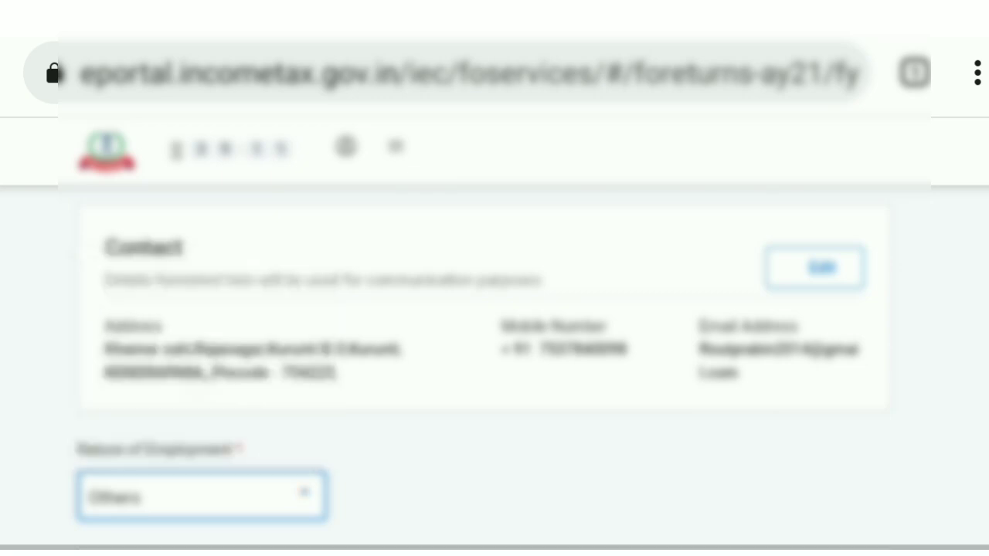
# Check the filing section, new tax regime choice and refund bank account, and confirm the personal information.
pyautogui.scroll(-3, 495, 309)
pyautogui.scroll(-5, 244, 367)
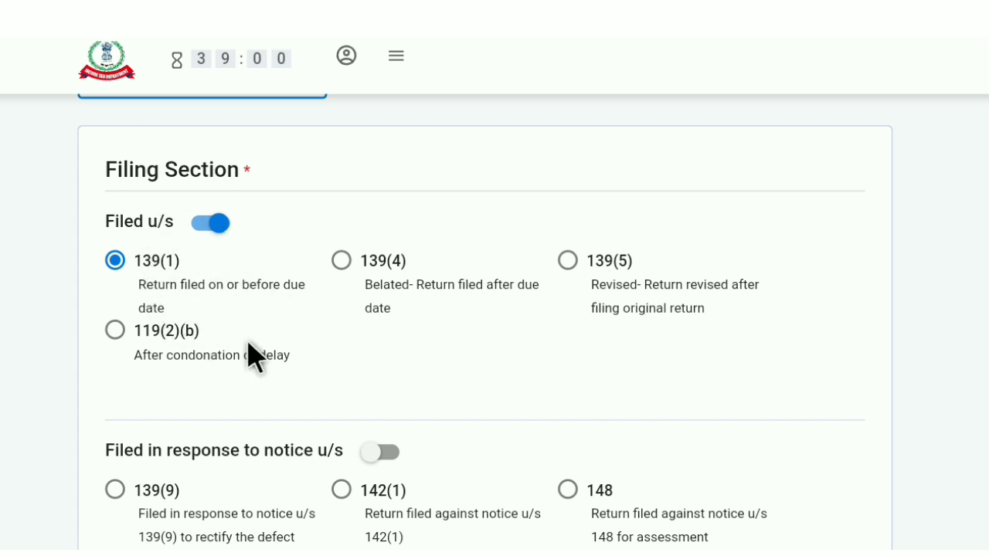
pyautogui.scroll(-5, 247, 352)
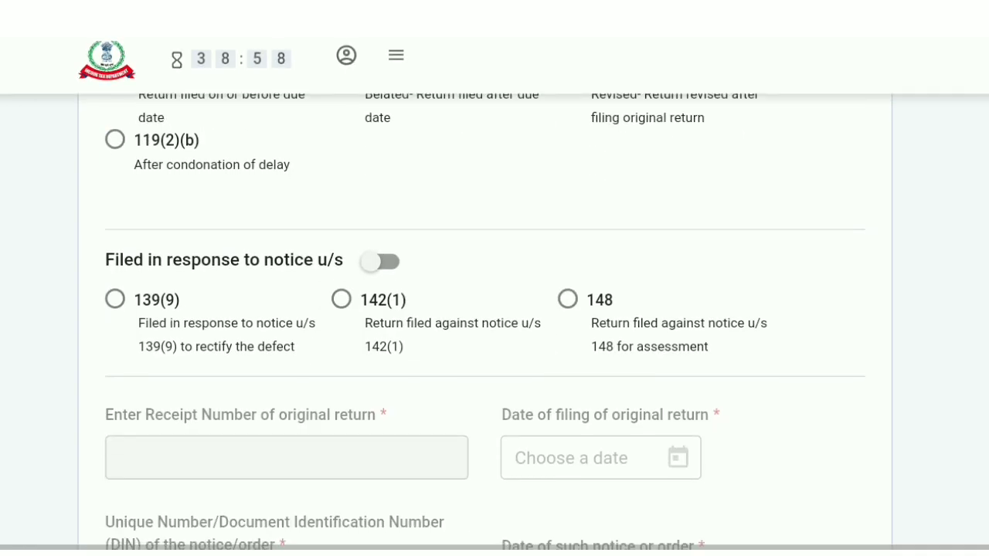
pyautogui.scroll(-5, 494, 309)
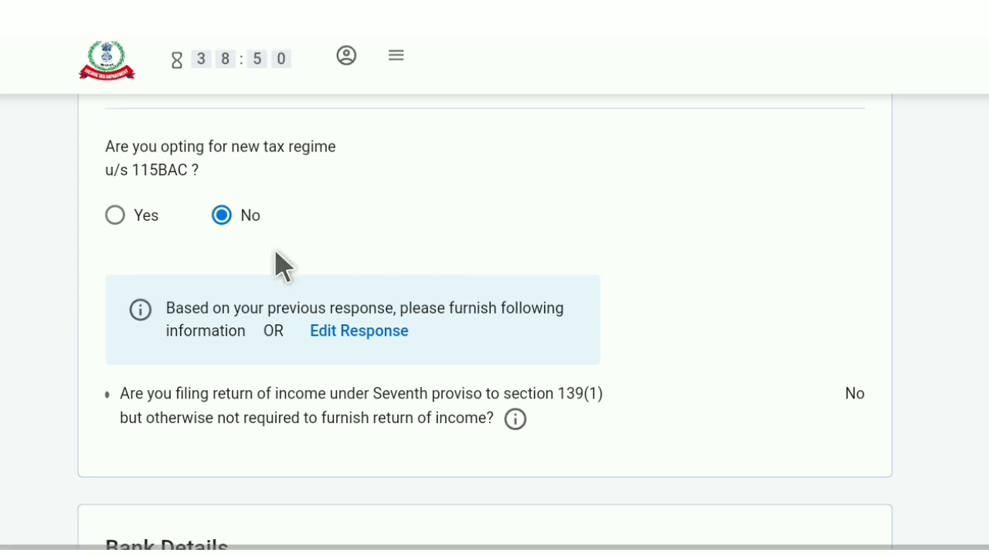
pyautogui.scroll(-4, 280, 265)
pyautogui.scroll(-2, 254, 267)
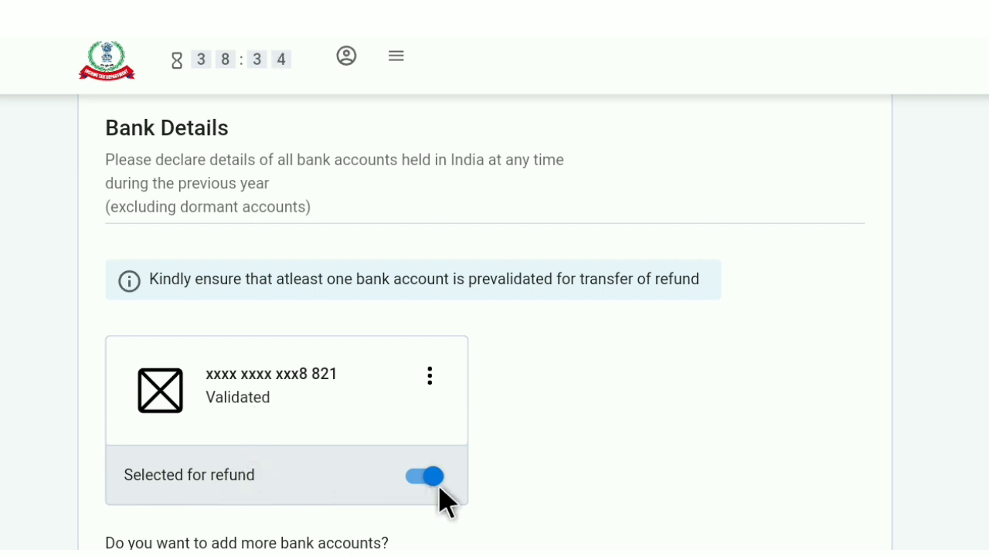
pyautogui.scroll(-1, 593, 486)
pyautogui.scroll(-5, 595, 477)
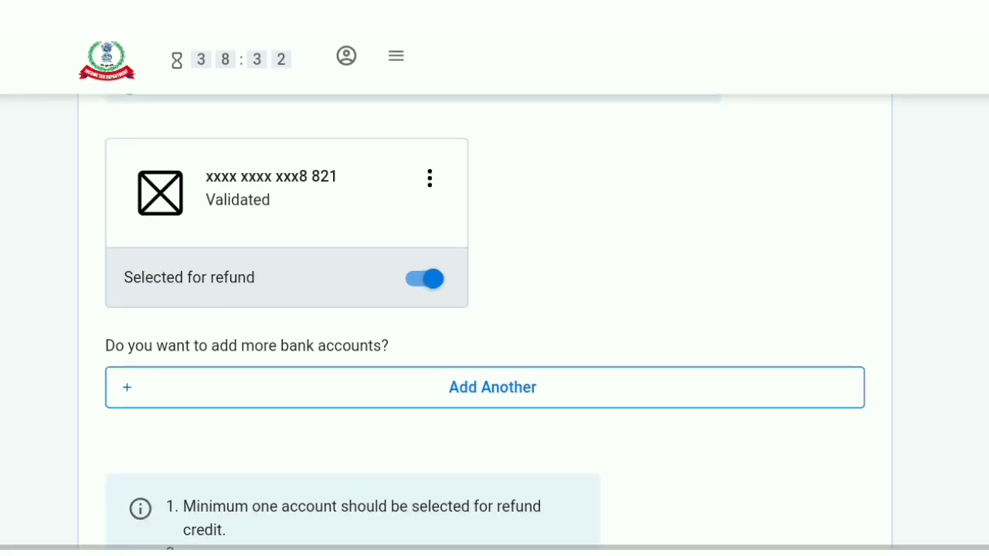
pyautogui.scroll(-3, 595, 478)
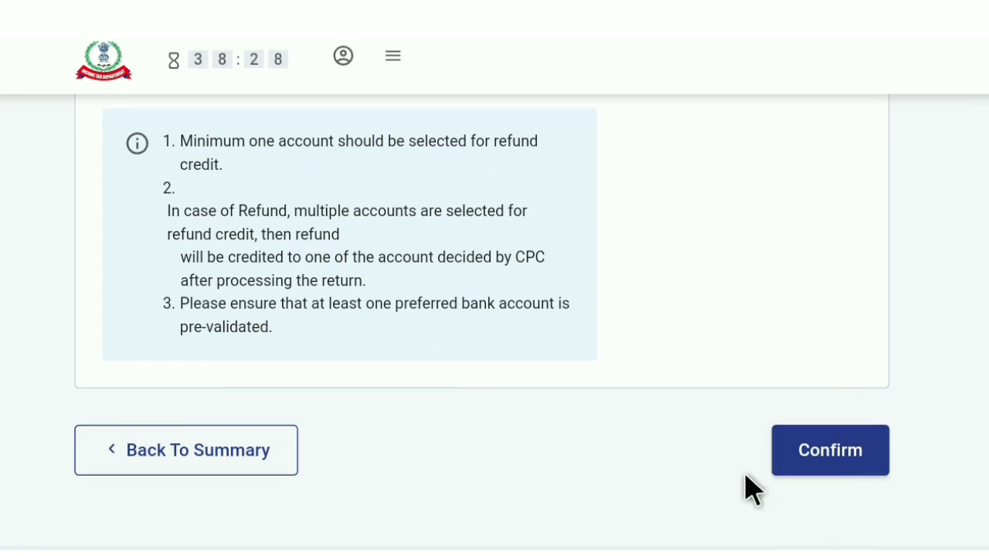
pyautogui.click(830, 450)
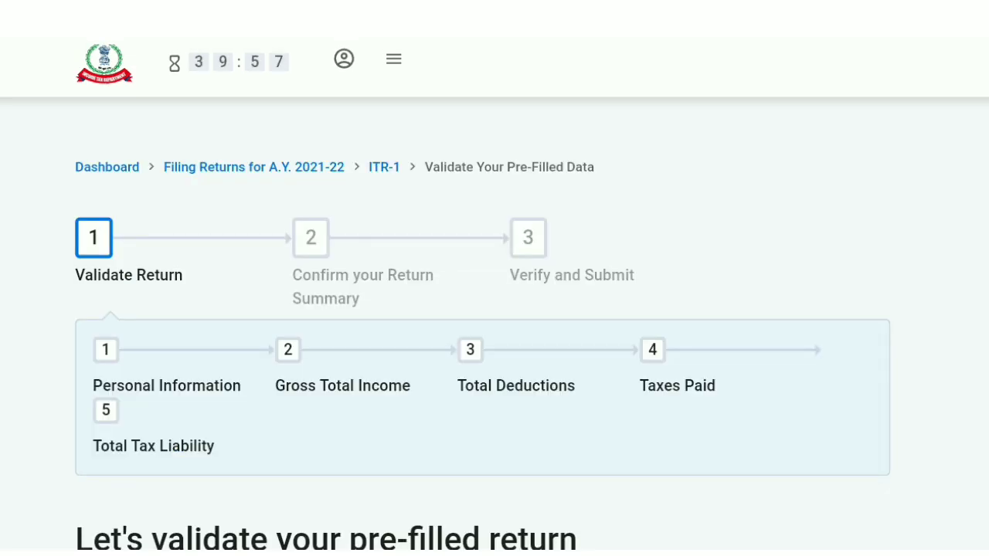
# Open the Gross Total Income section from the return summary and skip its salary exemption questions.
pyautogui.scroll(-5, 494, 309)
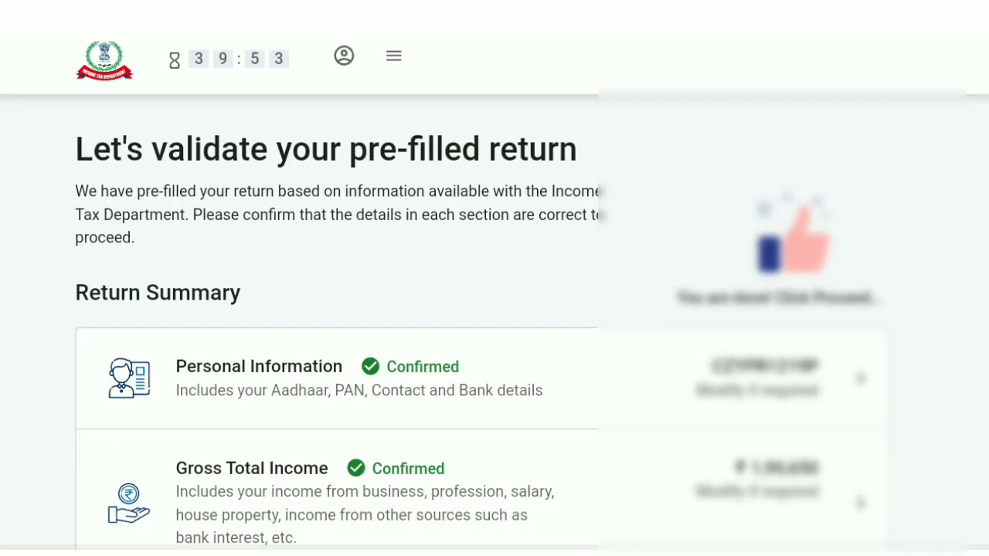
pyautogui.scroll(-3, 495, 309)
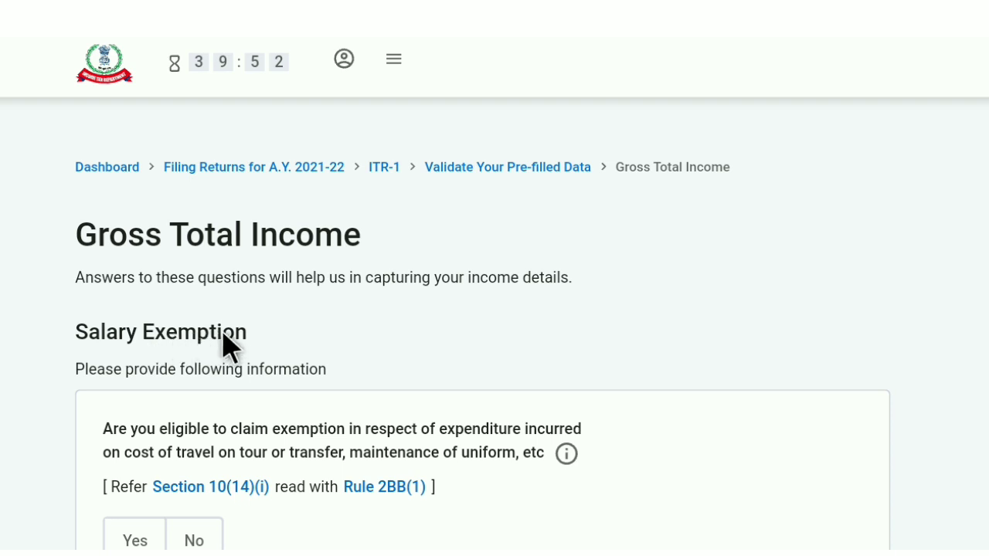
pyautogui.scroll(-5, 231, 352)
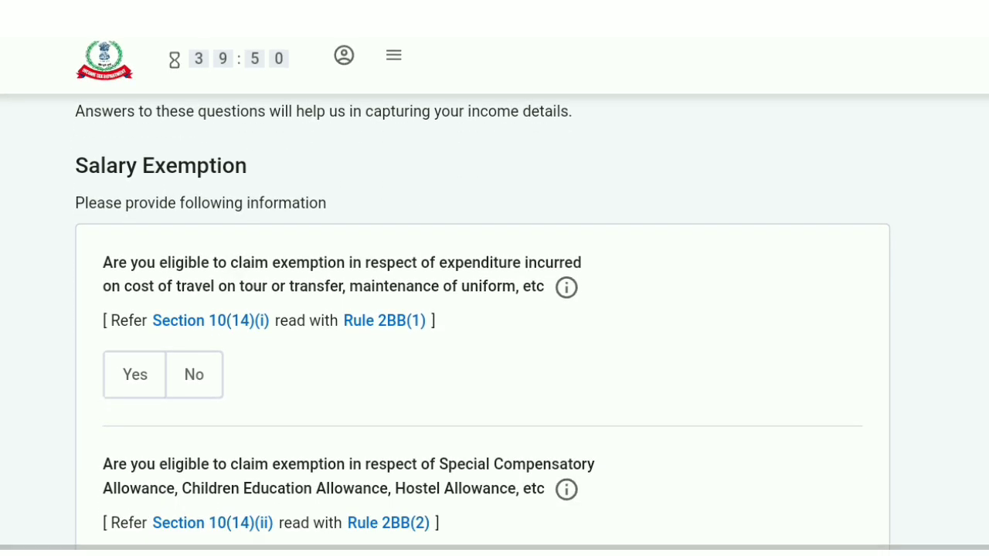
pyautogui.scroll(-5, 209, 324)
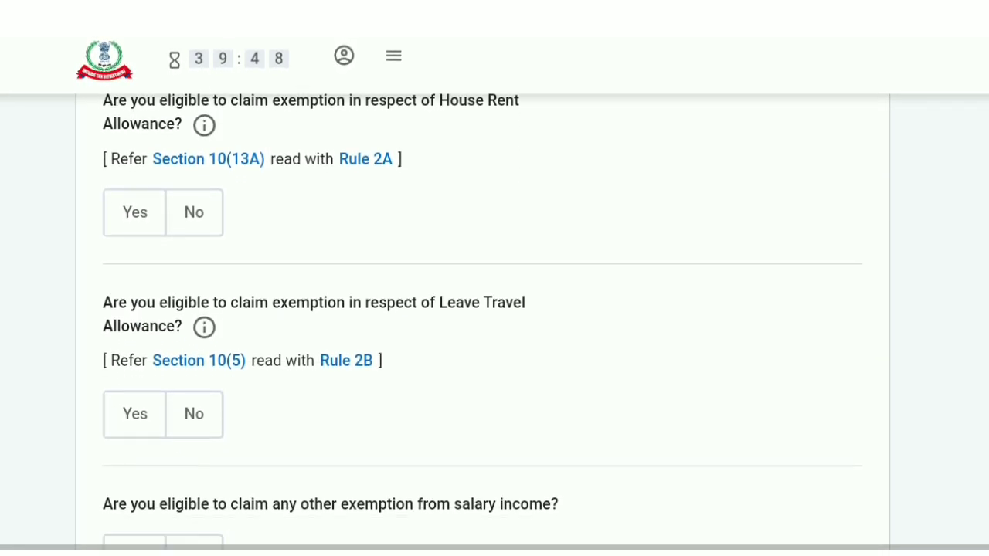
pyautogui.scroll(-5, 332, 324)
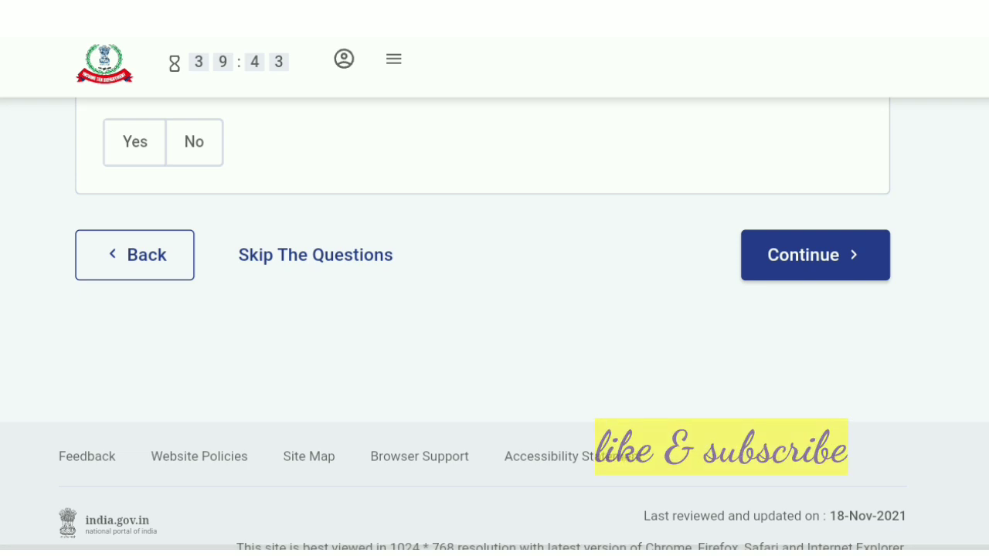
pyautogui.click(326, 273)
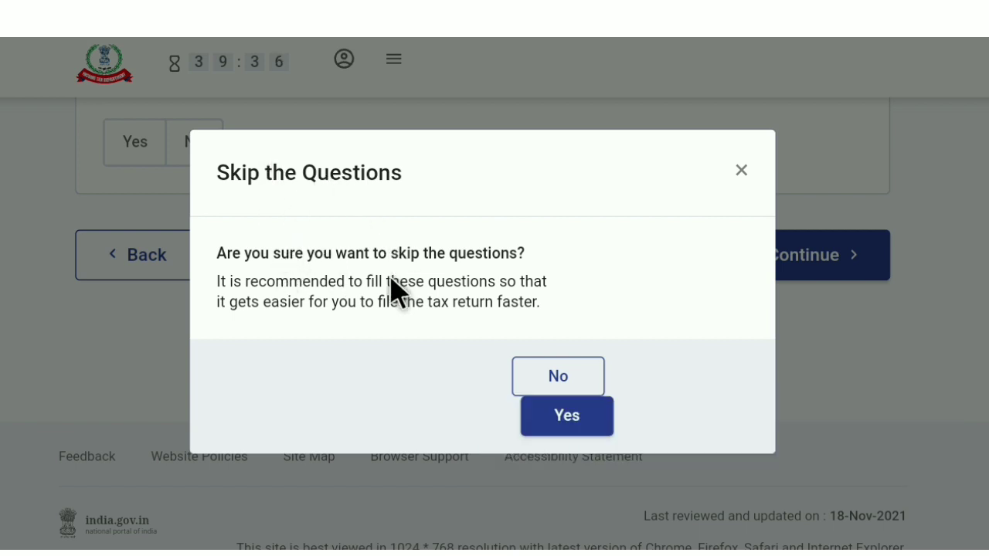
pyautogui.click(562, 421)
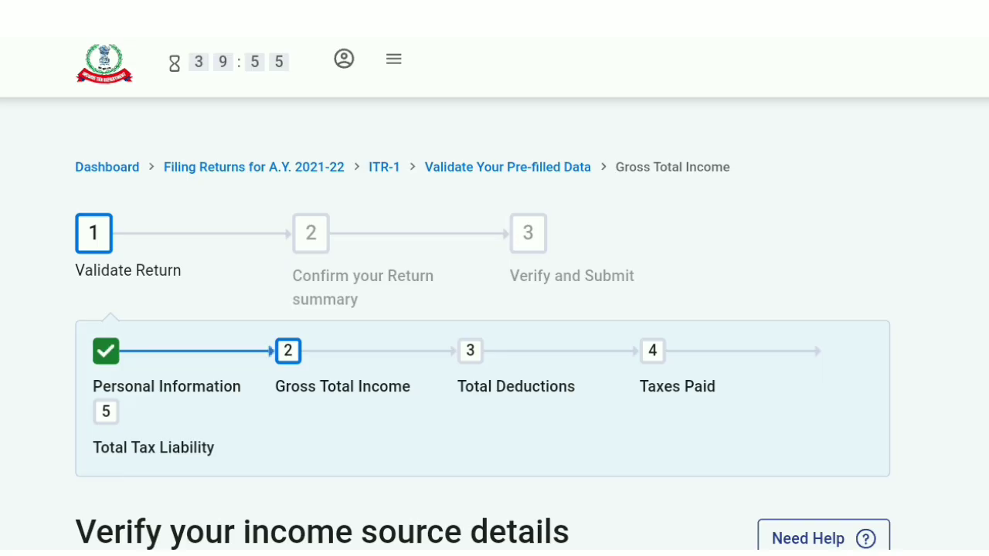
# Examine the salary, house property and other sources income details in the Gross Total Income section.
pyautogui.scroll(-4, 494, 309)
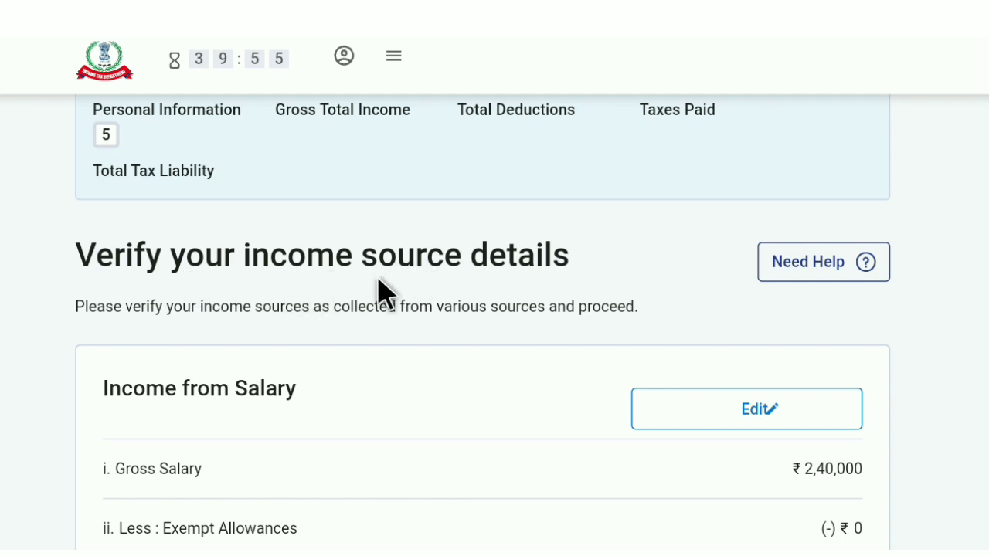
pyautogui.scroll(-3, 470, 290)
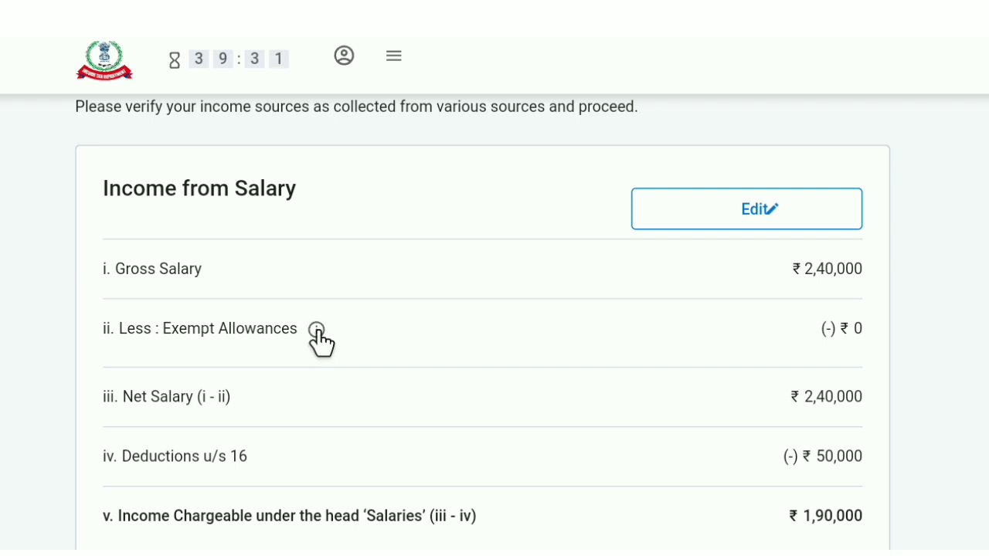
pyautogui.moveTo(316, 330)
pyautogui.scroll(-2, 363, 442)
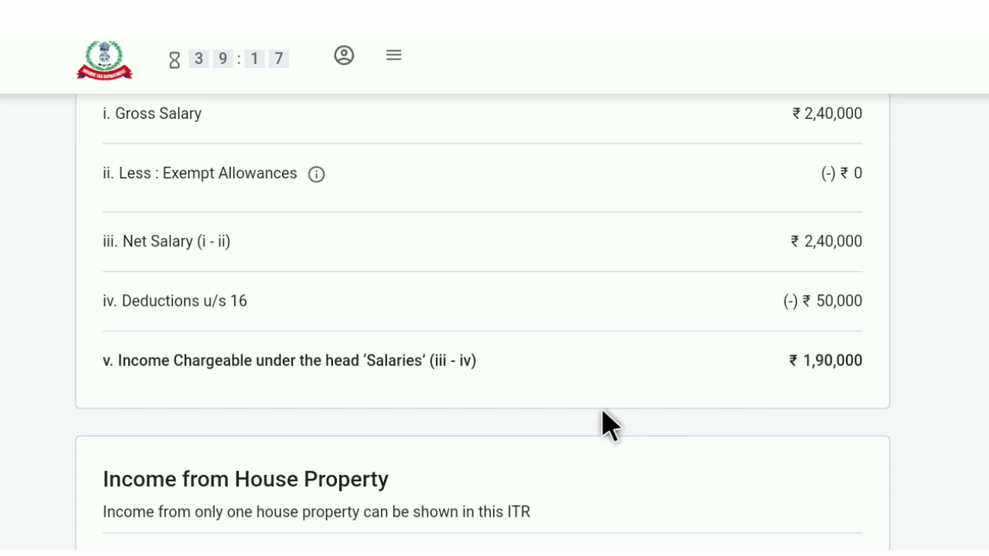
pyautogui.scroll(-1, 603, 411)
pyautogui.scroll(1, 602, 411)
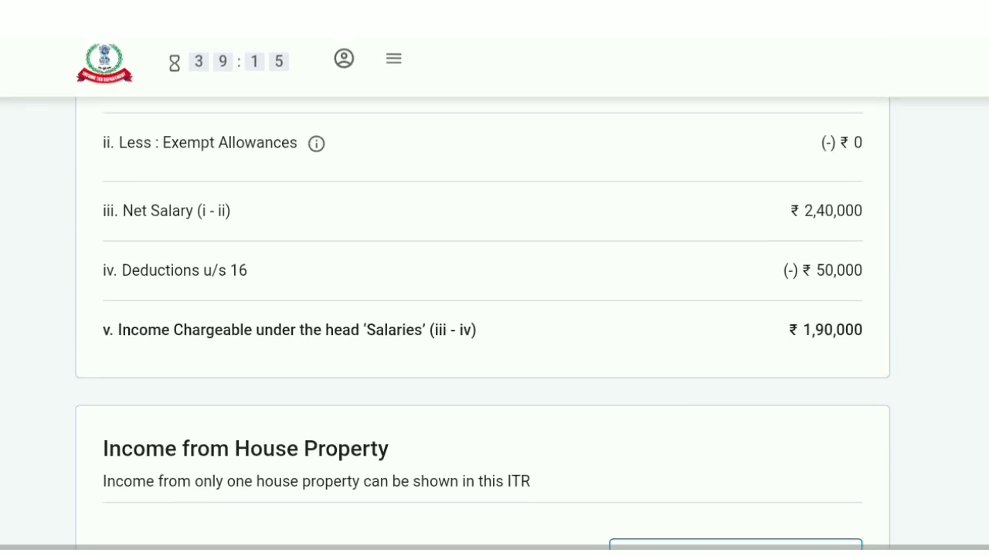
pyautogui.scroll(-2, 494, 309)
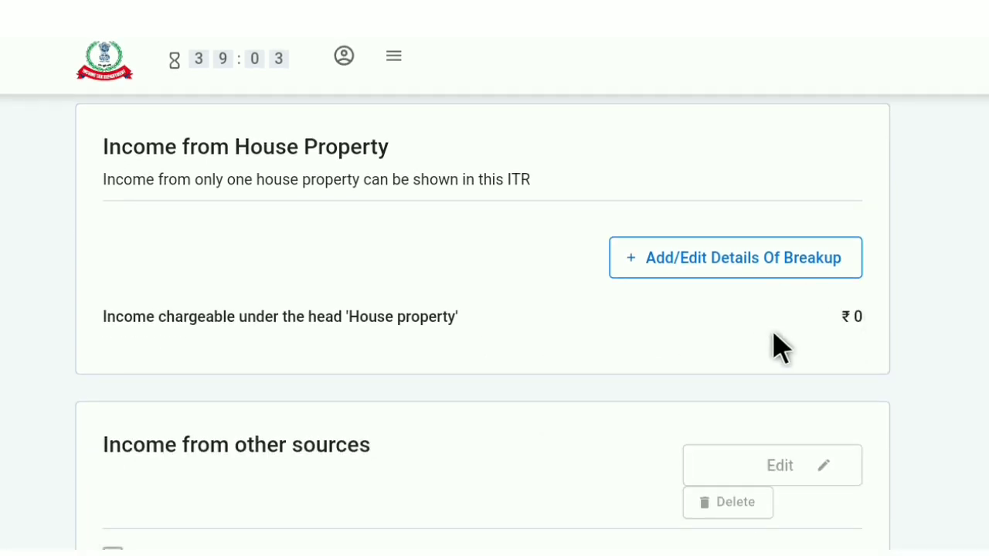
pyautogui.scroll(-1, 778, 347)
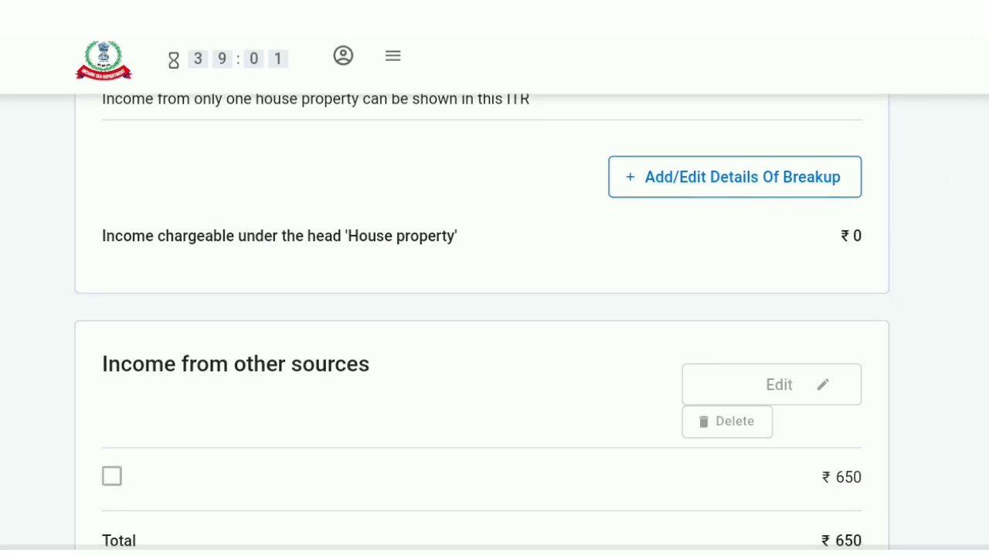
pyautogui.scroll(-2, 777, 347)
pyautogui.scroll(-1, 720, 348)
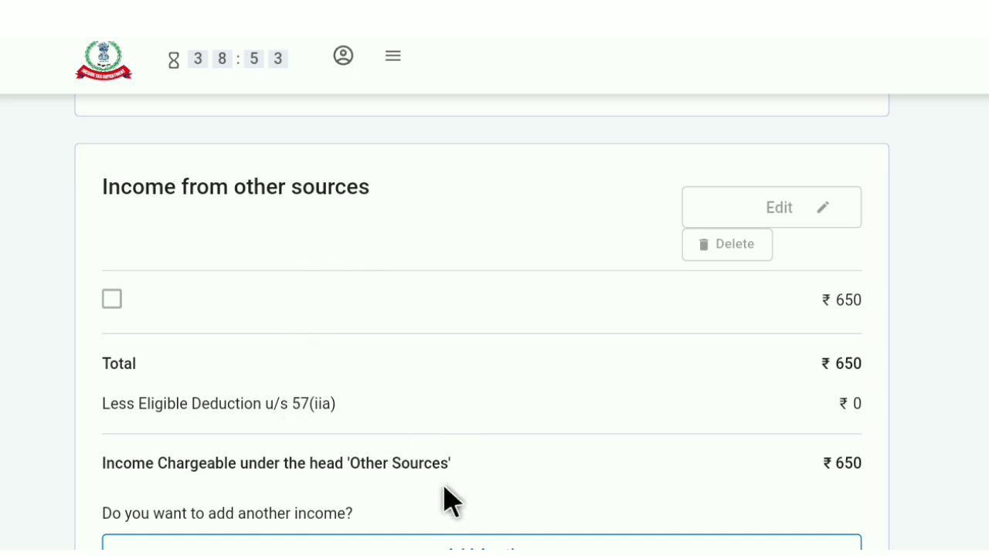
# Check the gross total and exempt income entries, and confirm the Gross Total Income section without adding details.
pyautogui.scroll(-3, 452, 502)
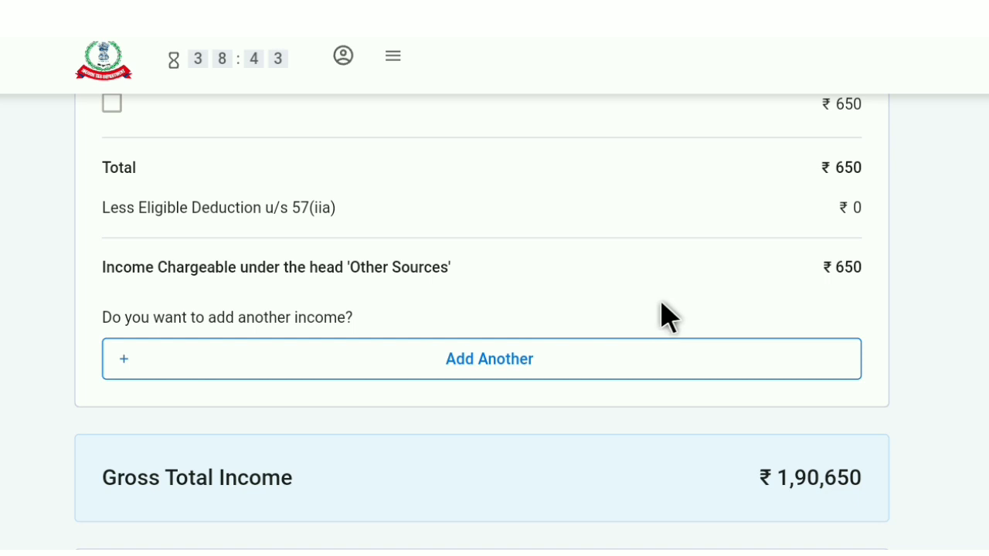
pyautogui.scroll(-3, 664, 316)
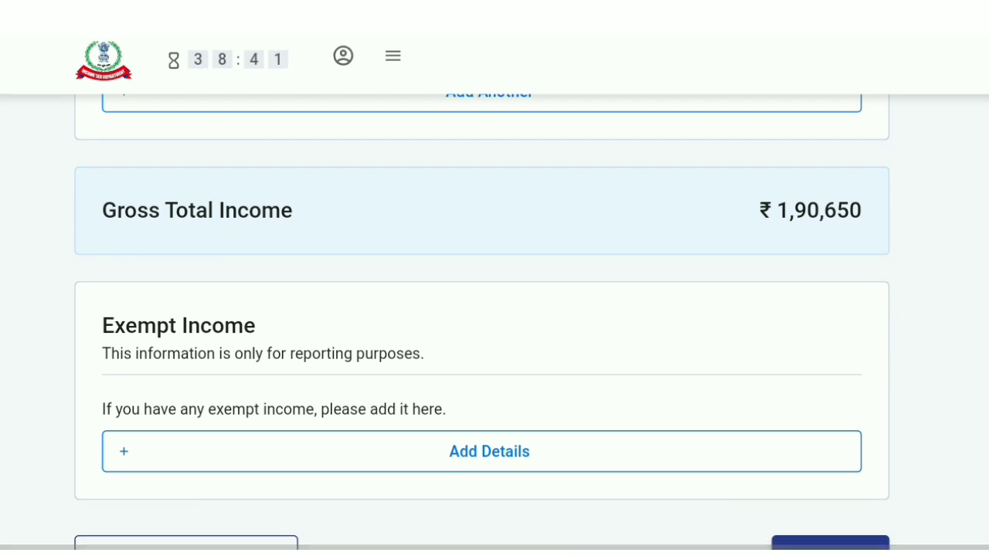
pyautogui.scroll(-3, 494, 309)
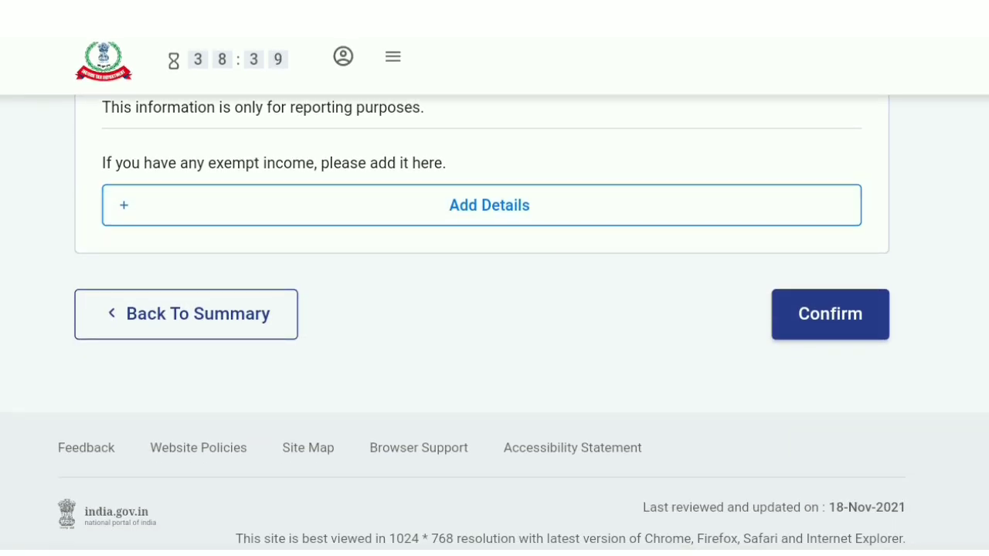
pyautogui.scroll(3, 494, 309)
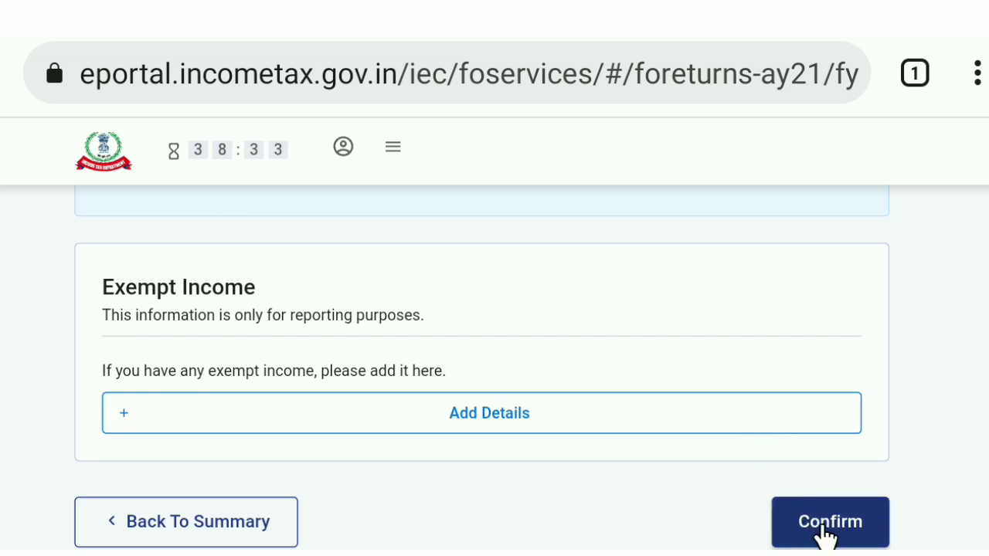
pyautogui.click(824, 531)
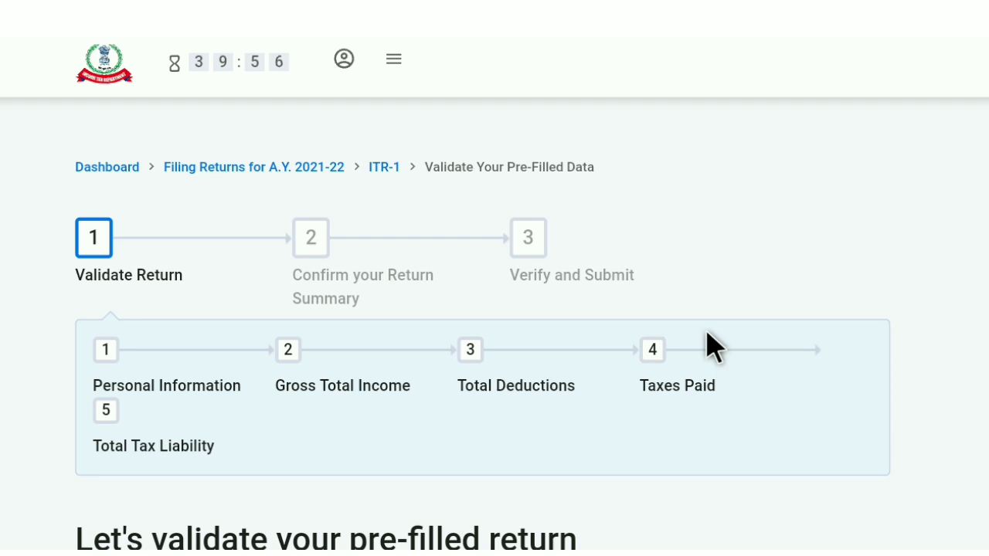
# Open the Total Deductions section from the return summary.
pyautogui.scroll(-4, 709, 343)
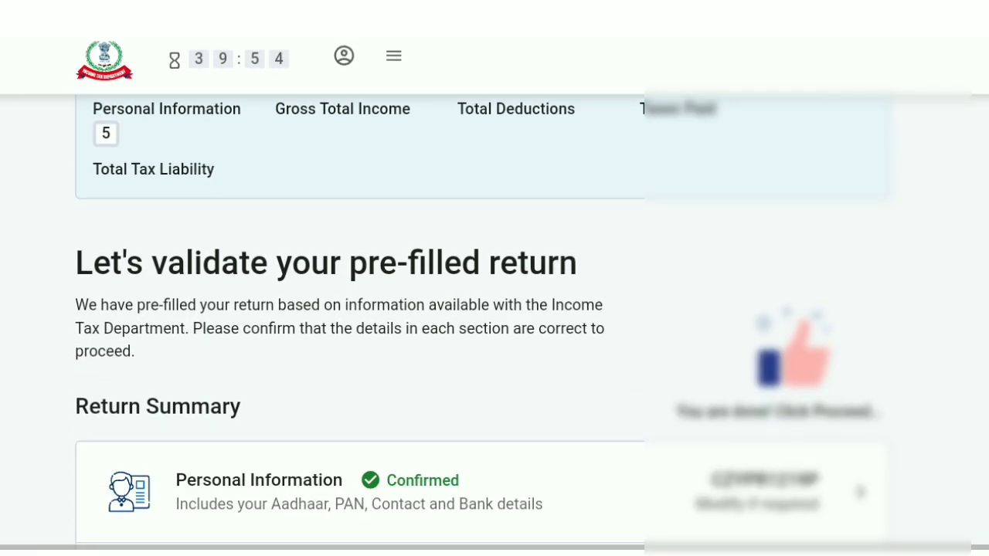
pyautogui.scroll(-4, 360, 324)
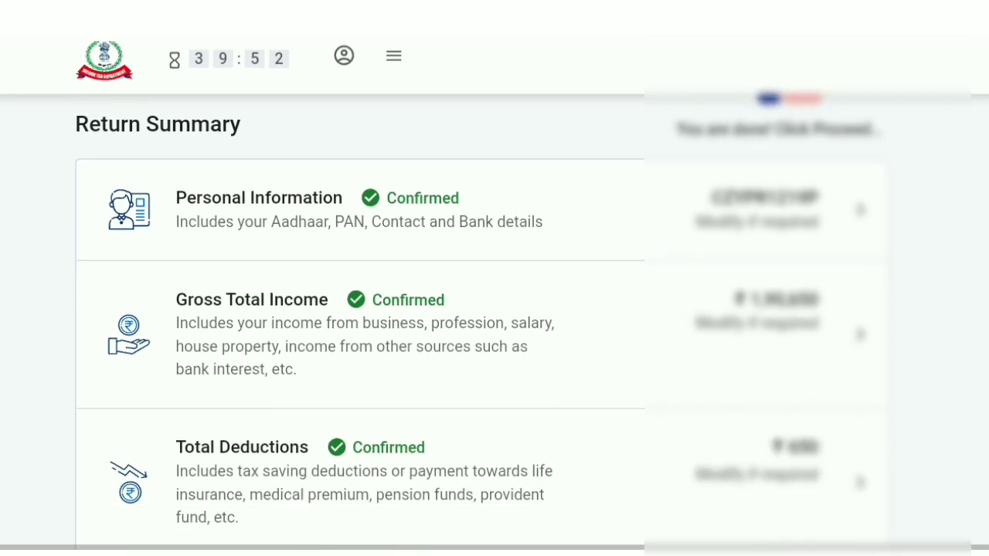
pyautogui.scroll(-2, 711, 340)
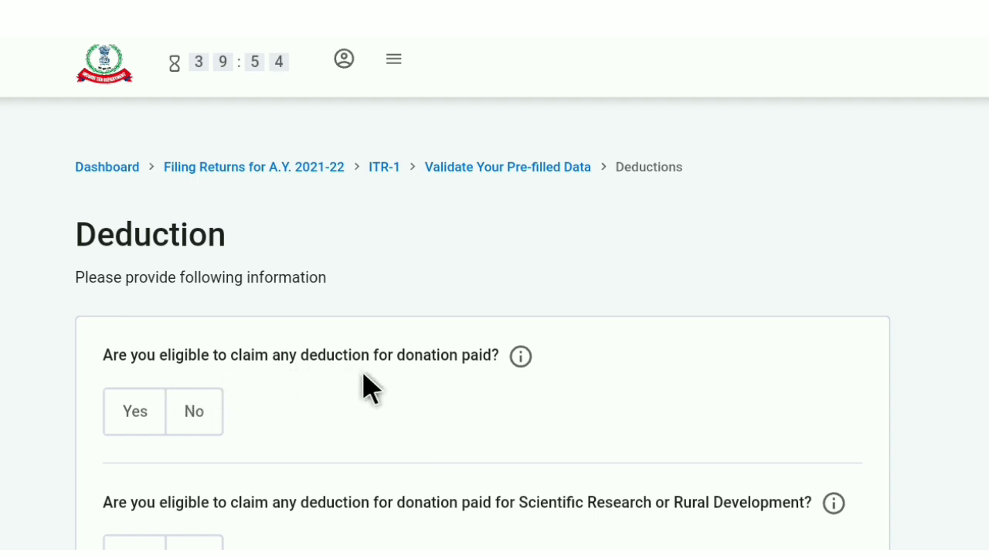
# Read through the deduction eligibility questions, from donations and section 80GG to 80C, 80CCD(2), 80D, 80E and other deductions.
pyautogui.scroll(-1, 363, 389)
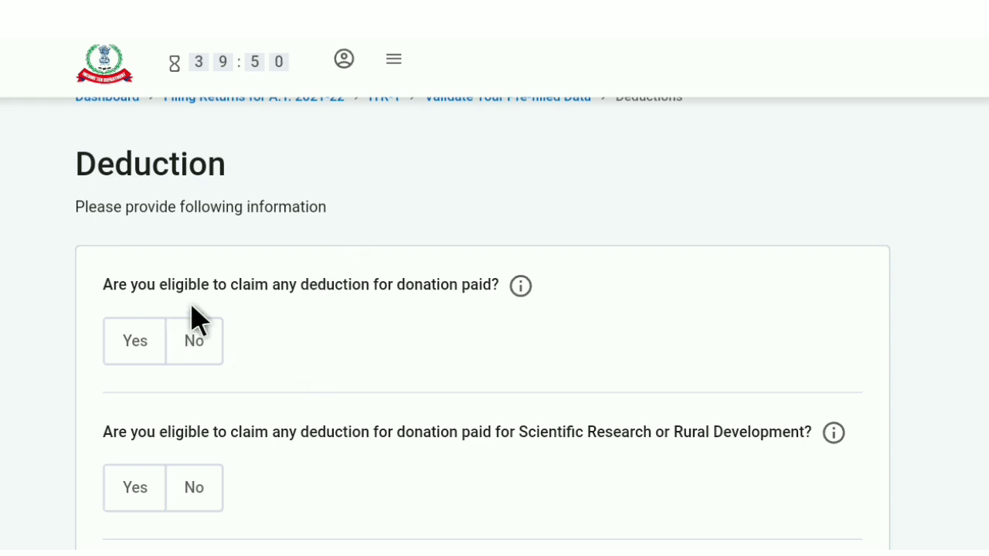
pyautogui.scroll(-4, 454, 342)
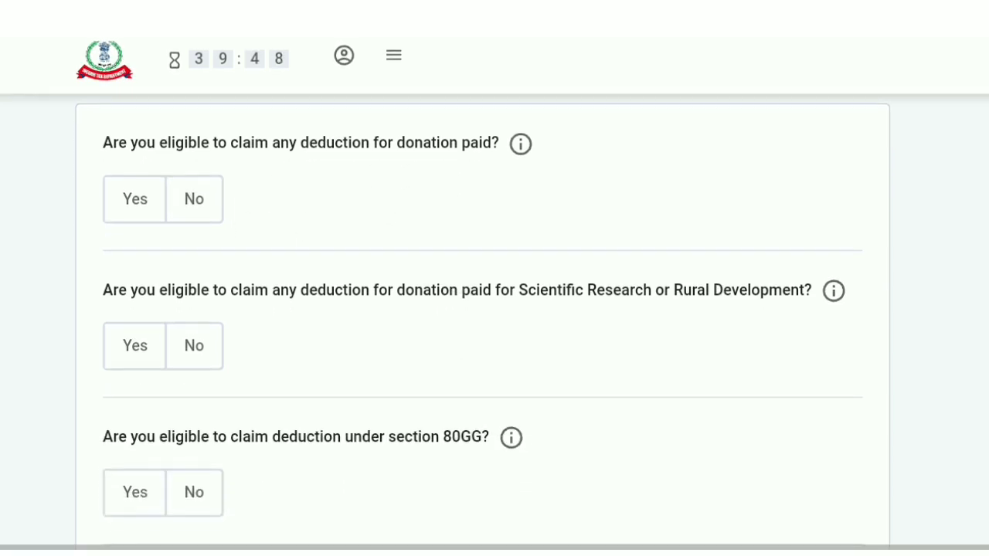
pyautogui.scroll(-4, 494, 309)
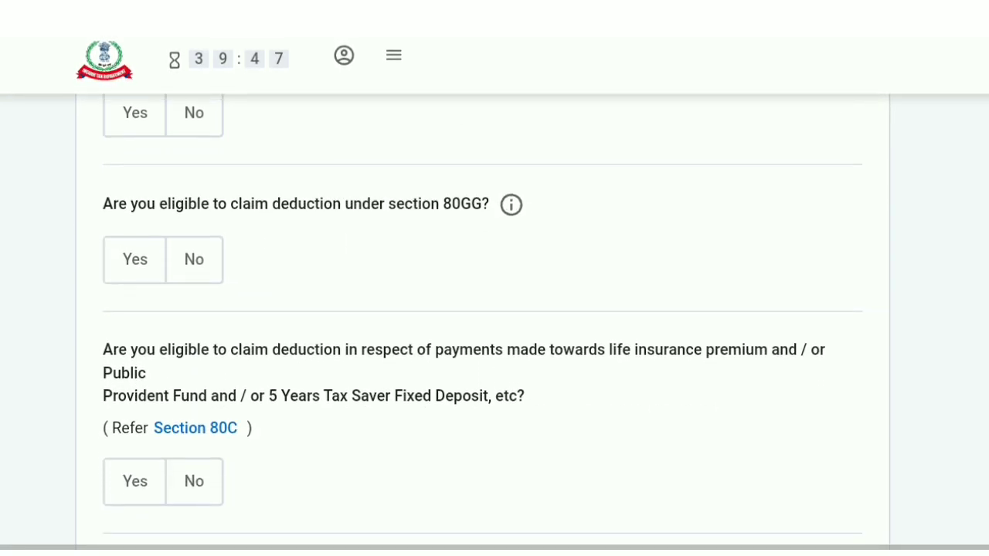
pyautogui.scroll(-1, 495, 309)
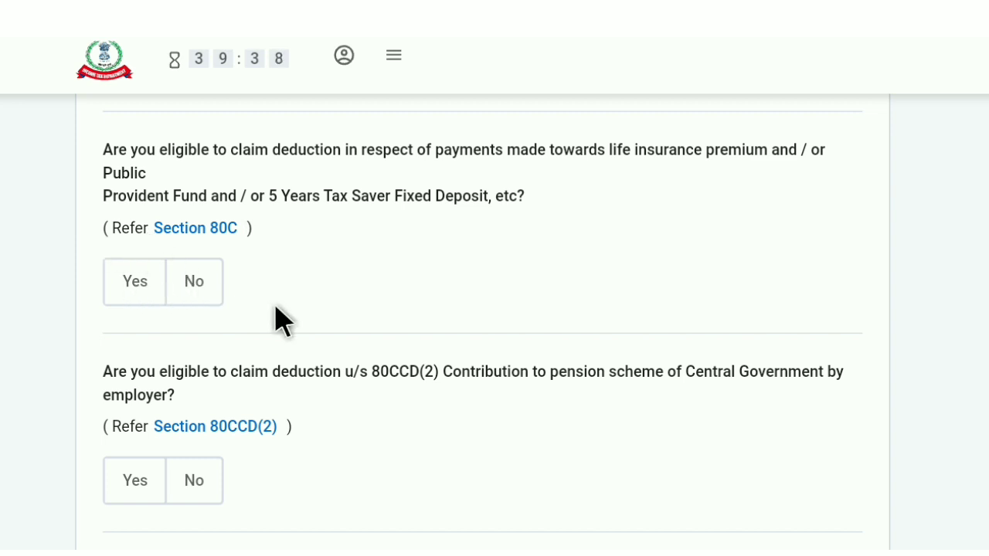
pyautogui.scroll(-5, 278, 319)
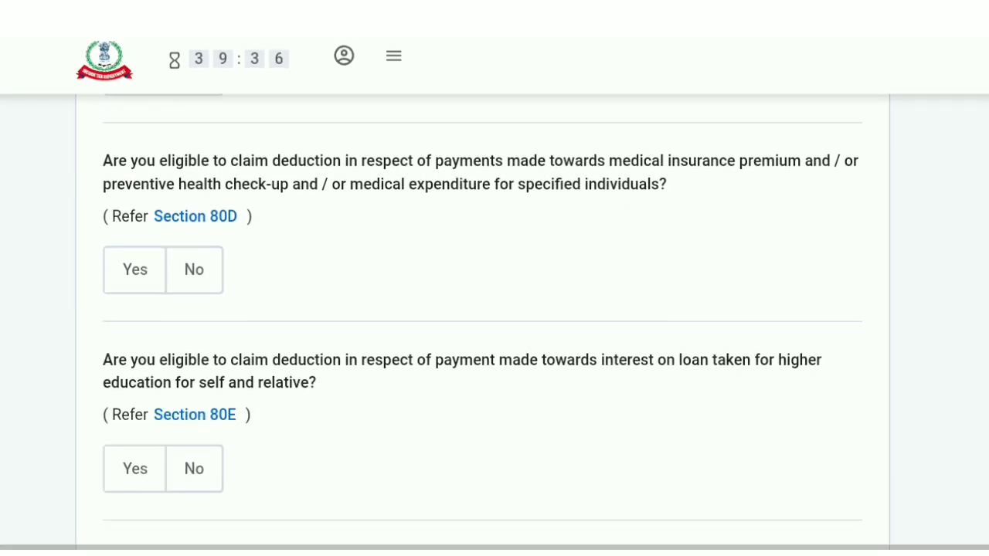
pyautogui.scroll(-3, 469, 309)
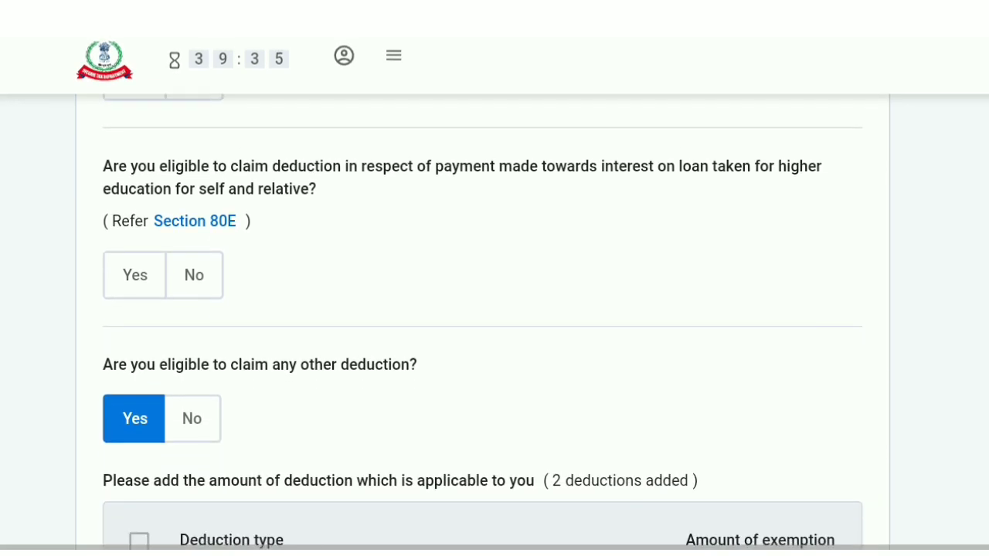
pyautogui.scroll(-2, 469, 309)
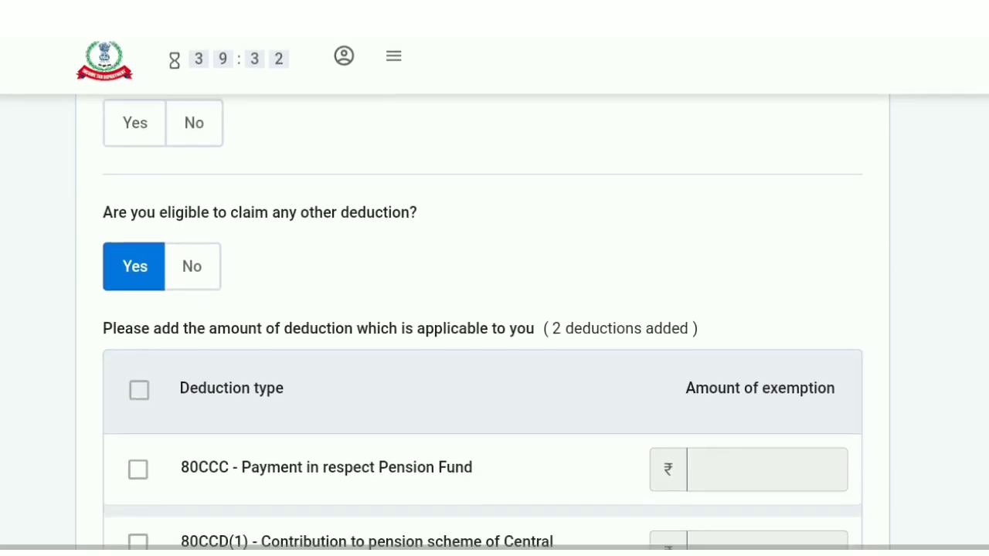
pyautogui.scroll(-1, 469, 309)
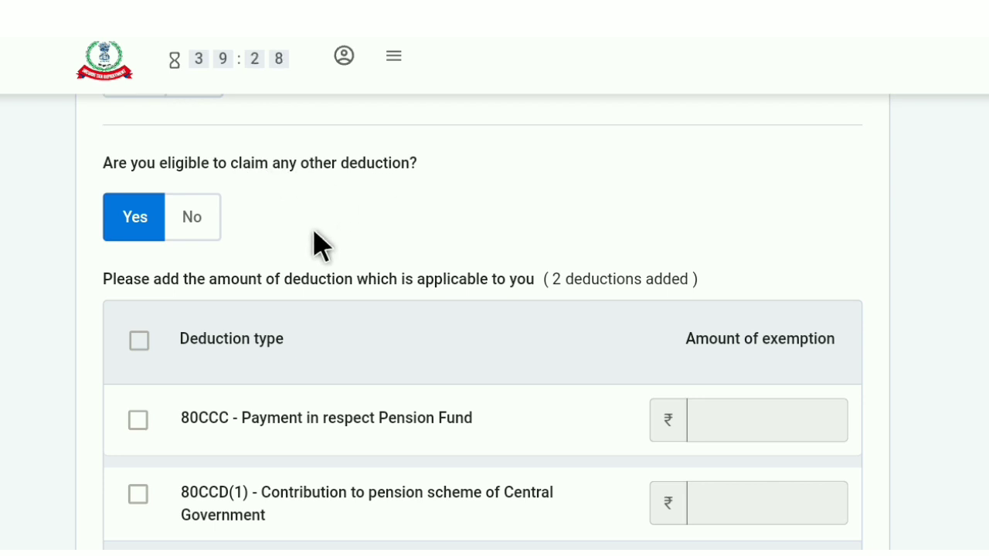
# Look through the list of other deduction types and check the 80TTA savings bank interest amount.
pyautogui.scroll(-5, 345, 339)
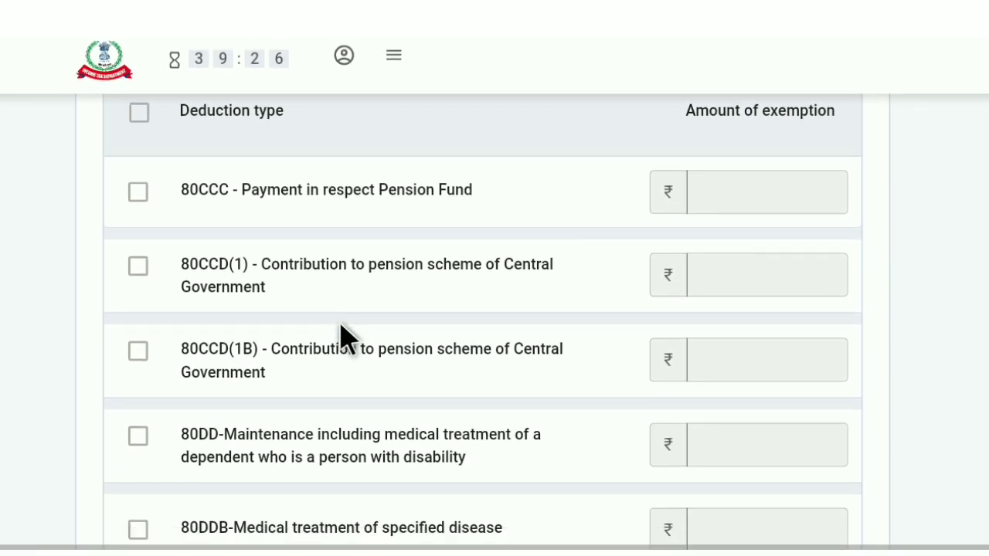
pyautogui.scroll(-10, 346, 339)
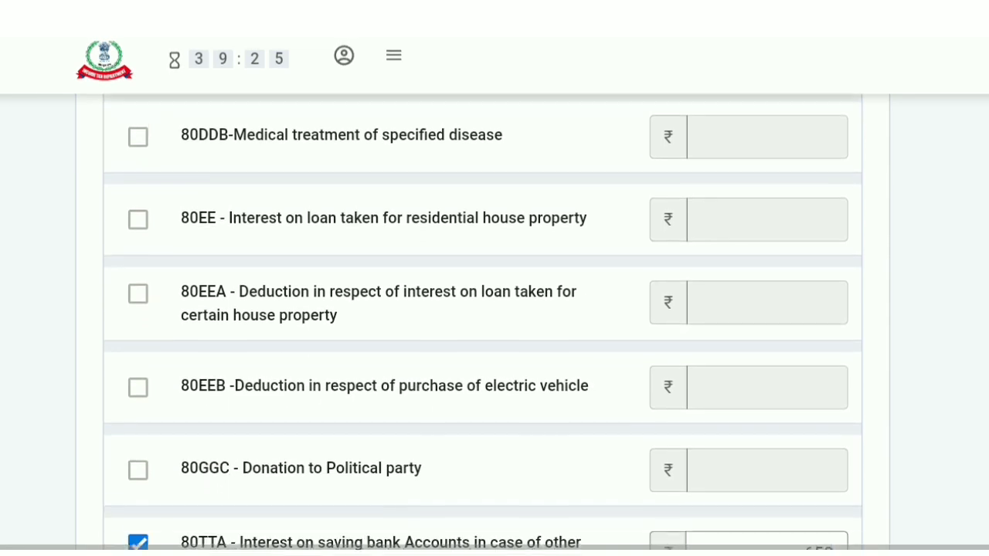
pyautogui.scroll(-4, 345, 338)
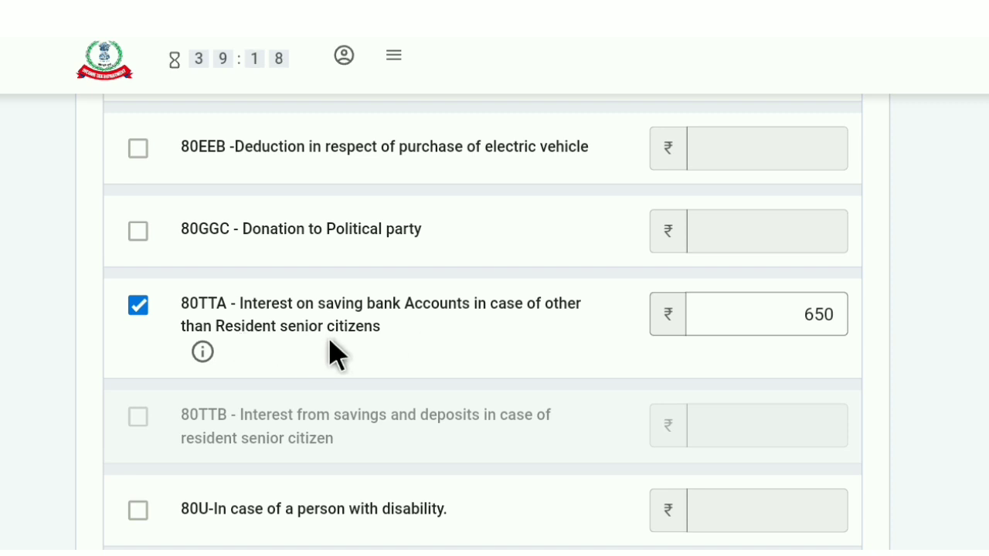
pyautogui.click(757, 317)
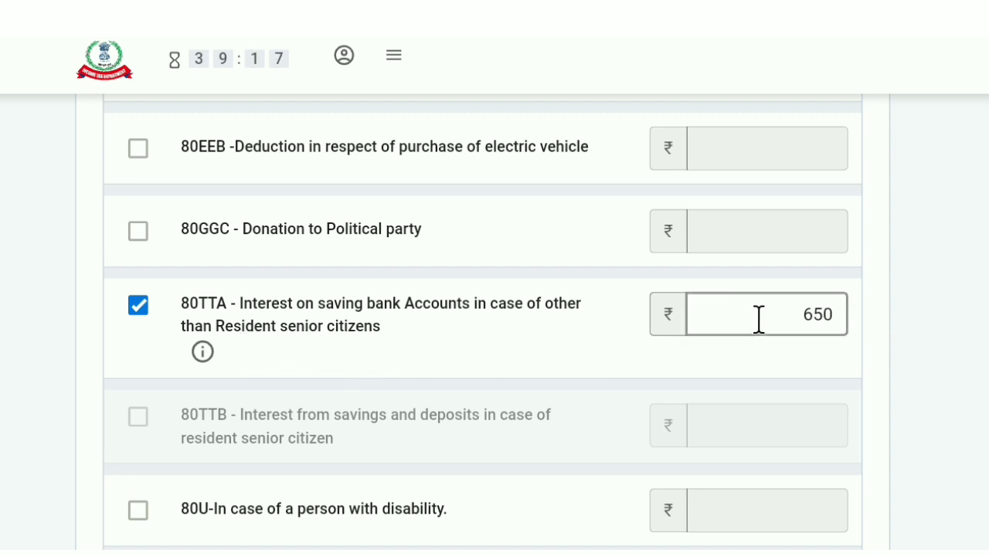
pyautogui.click(502, 371)
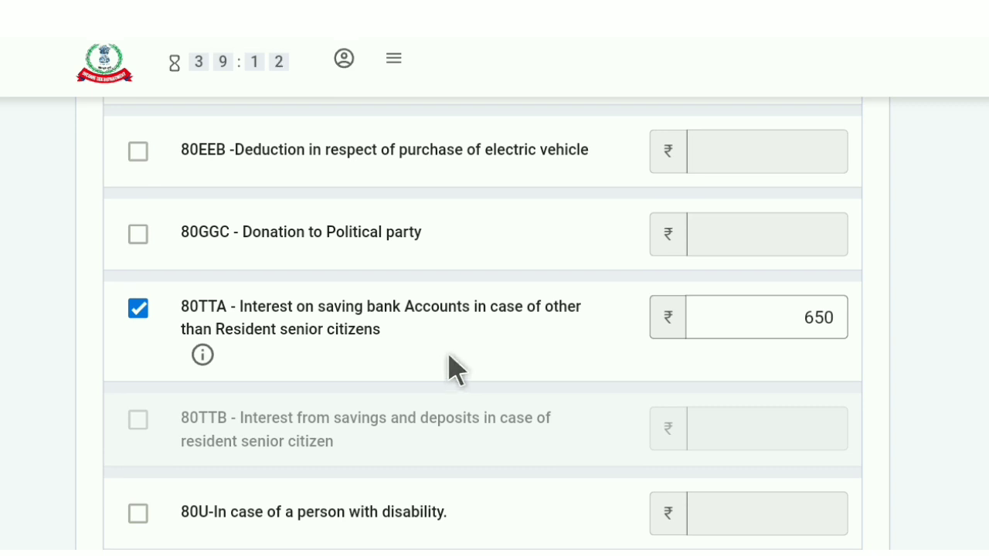
# Re-read the eligibility questions for sections 80E, 80D, 80CCD(2) and 80C, and return to the end of the deduction list.
pyautogui.scroll(10, 448, 368)
pyautogui.scroll(10, 483, 366)
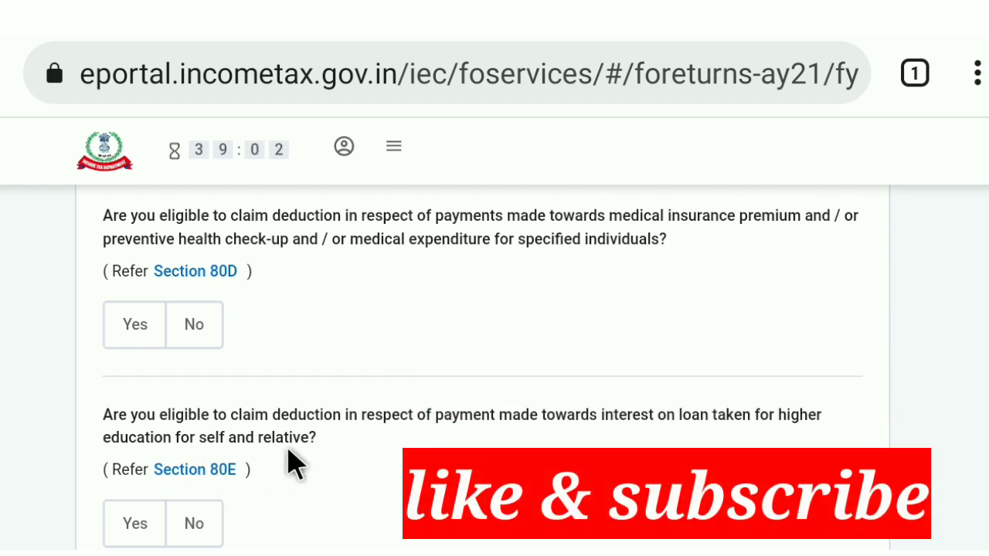
pyautogui.scroll(3, 317, 346)
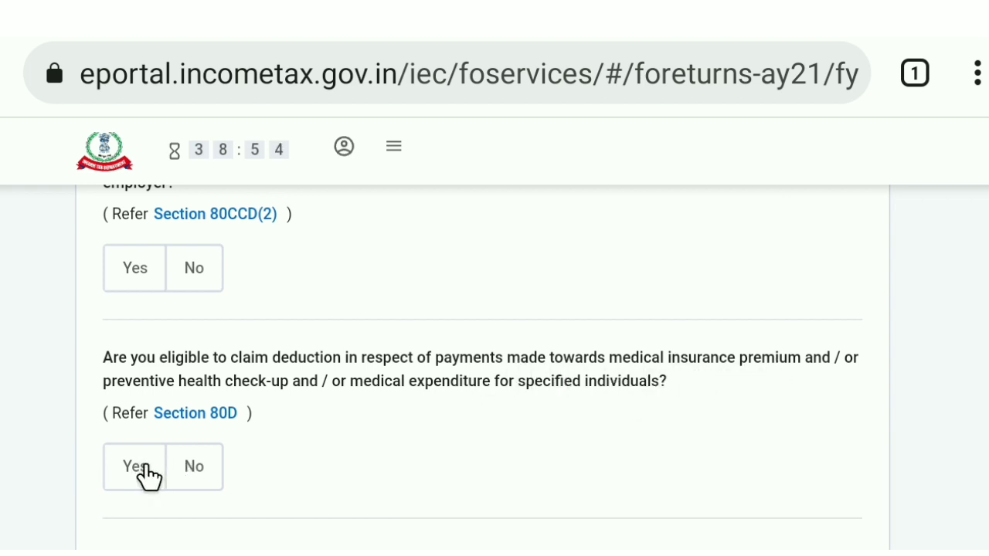
pyautogui.scroll(4, 350, 430)
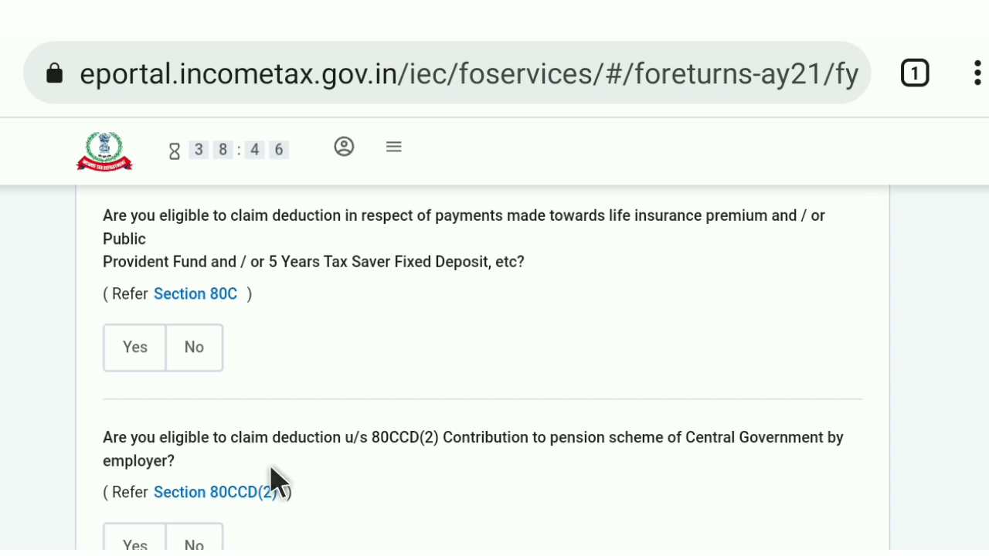
pyautogui.scroll(2, 274, 482)
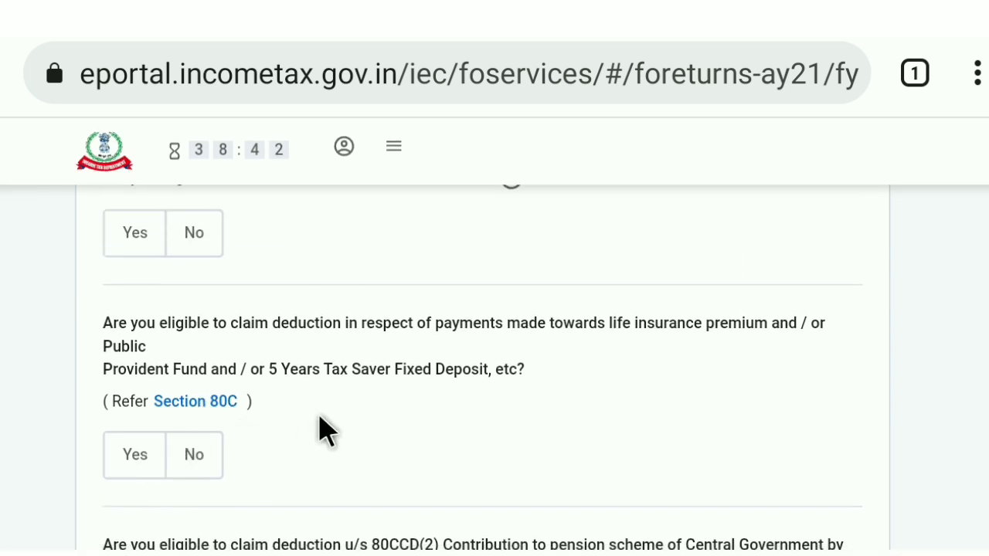
pyautogui.scroll(-5, 331, 421)
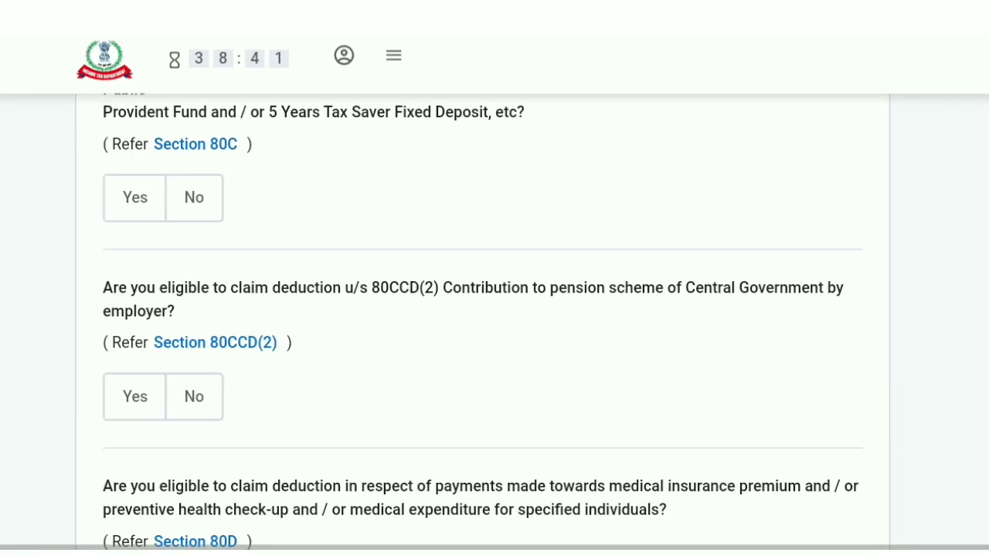
pyautogui.scroll(-10, 482, 309)
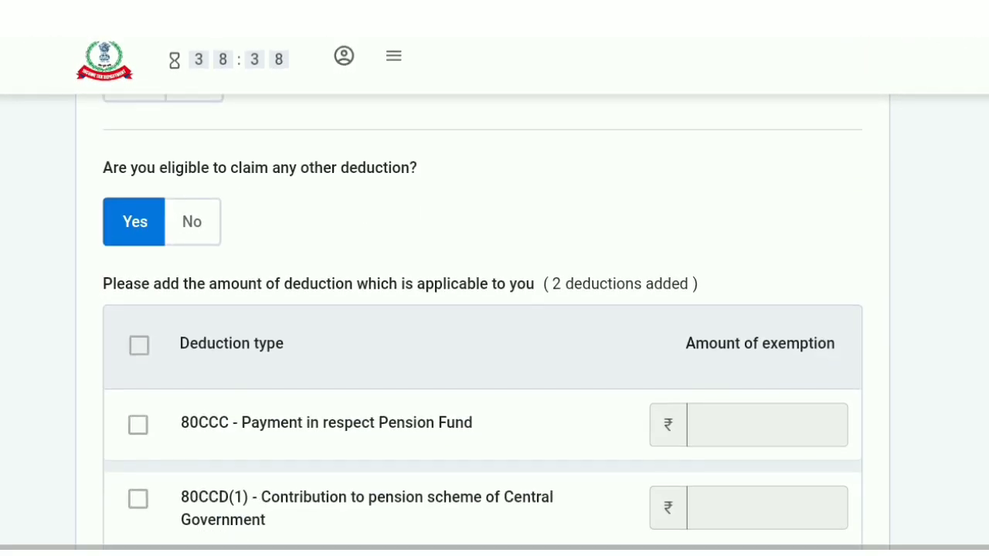
pyautogui.scroll(-10, 495, 309)
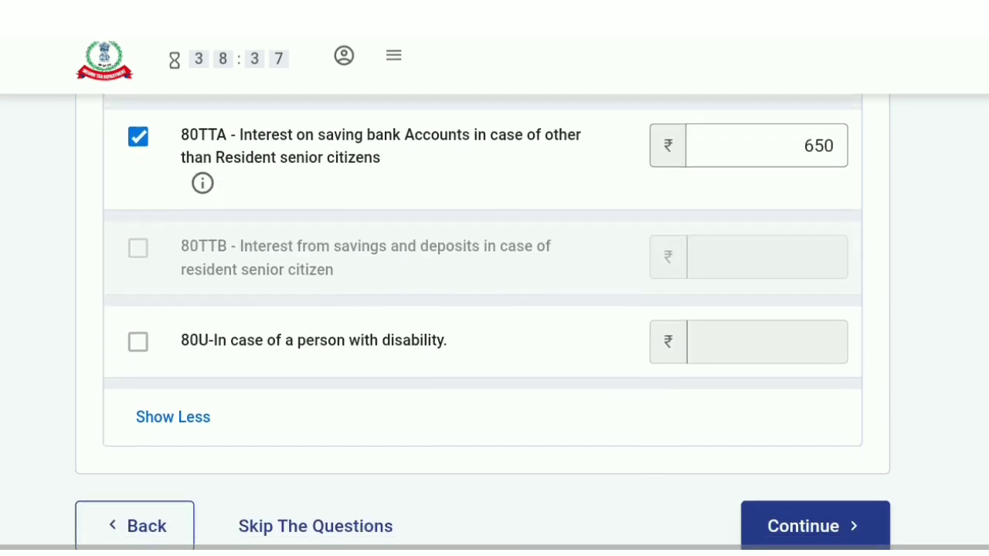
# Continue from the deduction questions to the deductions verification page, keeping the 80TTA savings interest selected.
pyautogui.scroll(1, 494, 309)
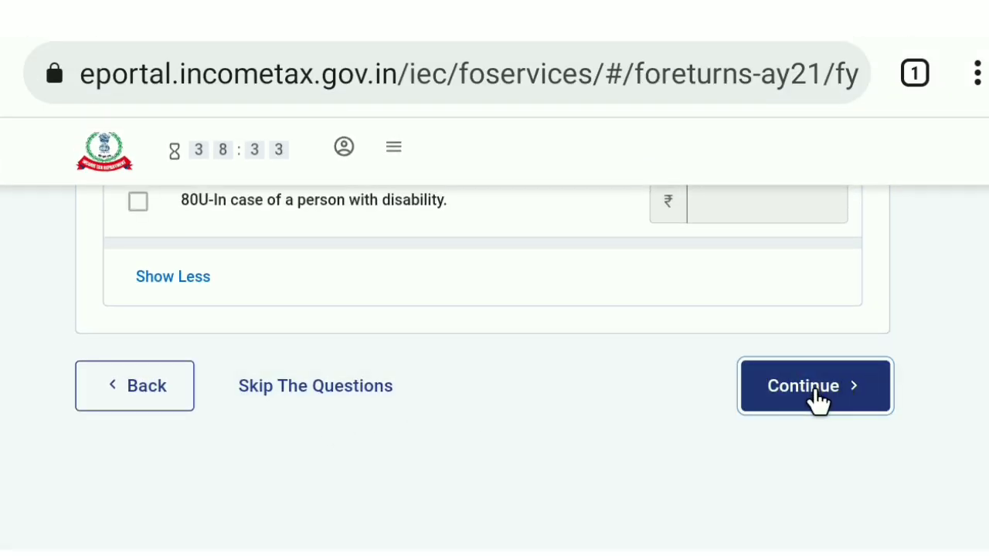
pyautogui.click(819, 398)
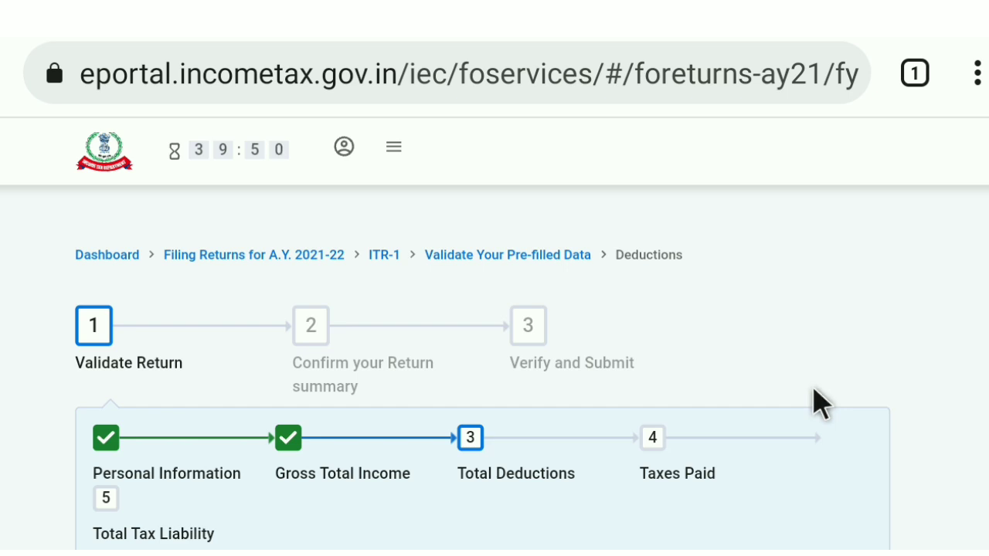
pyautogui.scroll(1, 495, 340)
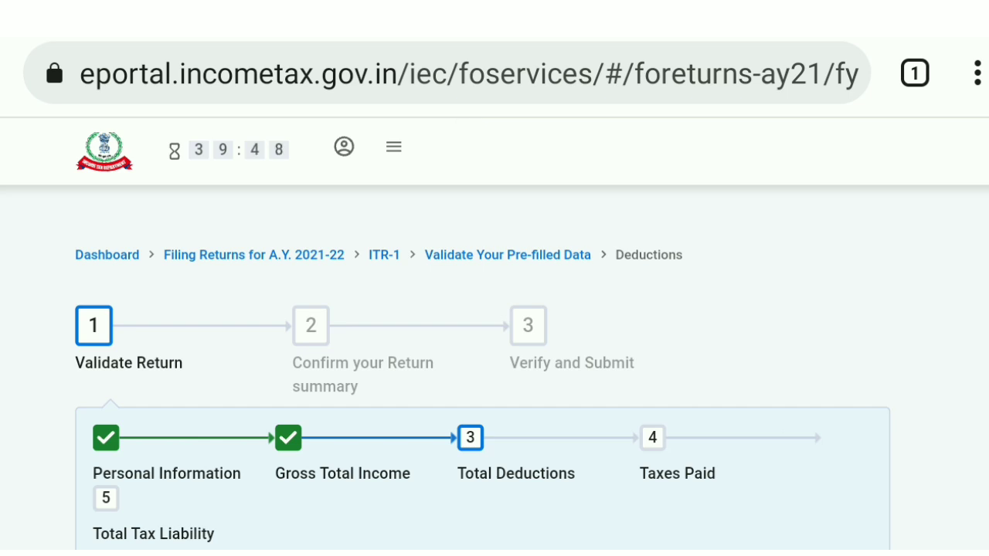
# Review the 80D and 80TTA deductions and the other claimable deductions, and confirm the Total Deductions section.
pyautogui.scroll(-4, 495, 340)
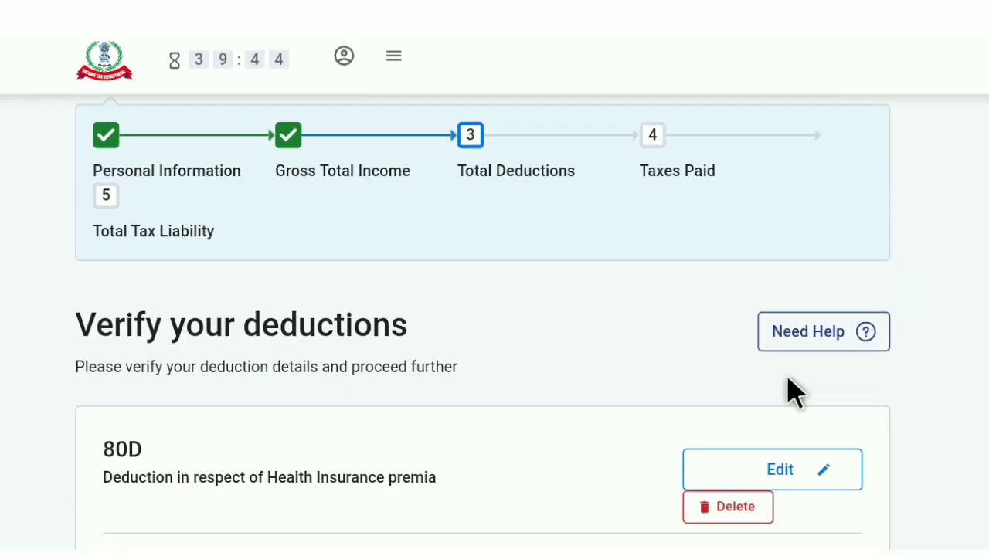
pyautogui.scroll(-3, 552, 448)
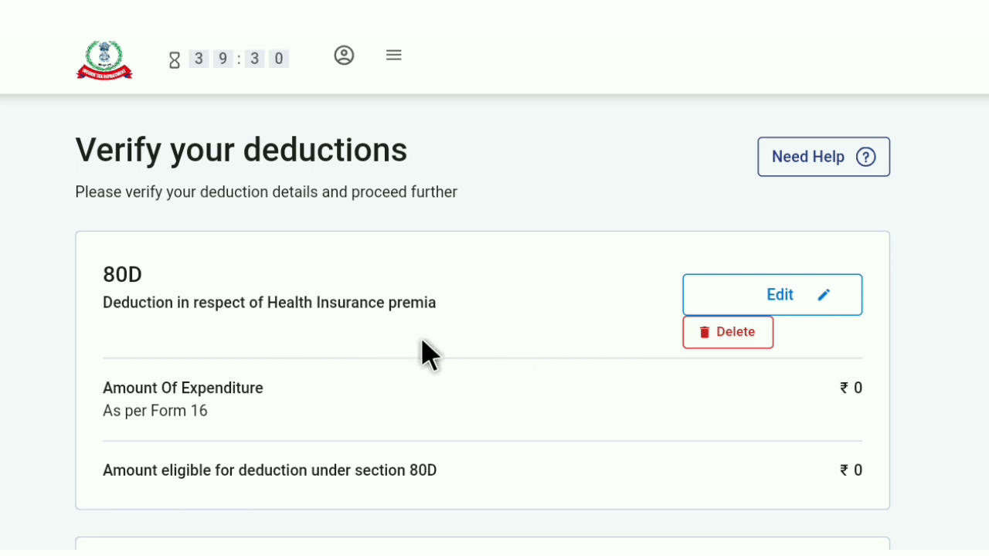
pyautogui.scroll(-2, 426, 353)
pyautogui.scroll(-1, 426, 353)
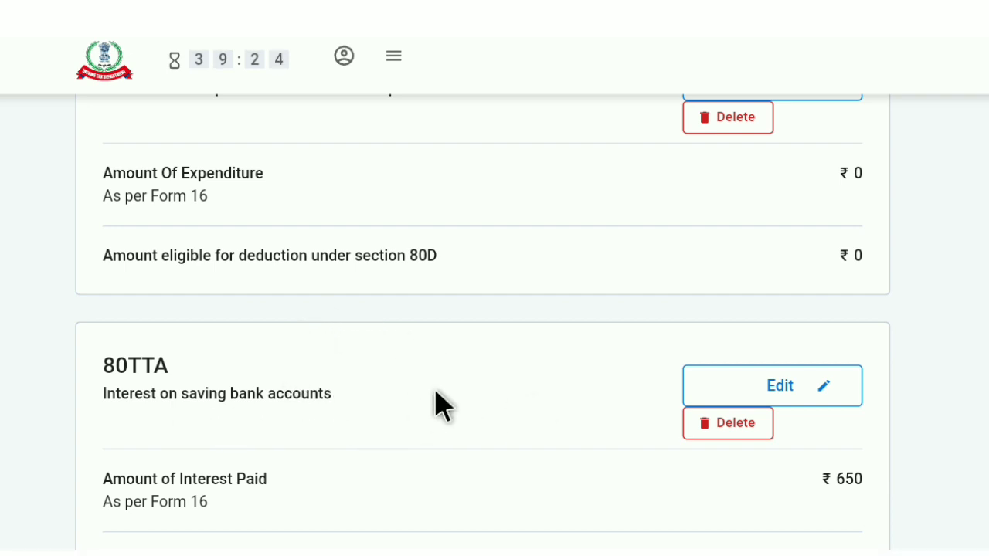
pyautogui.scroll(-5, 437, 405)
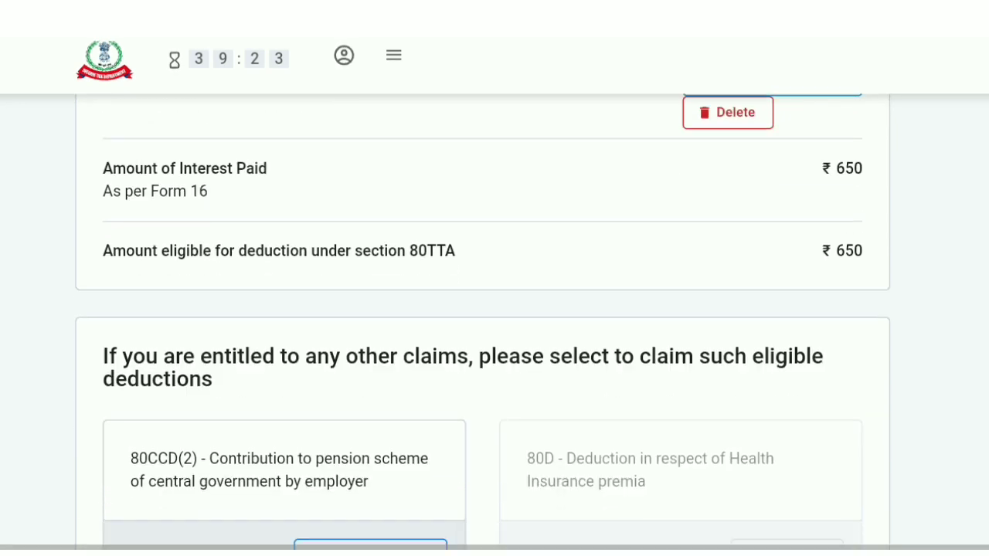
pyautogui.scroll(-4, 482, 309)
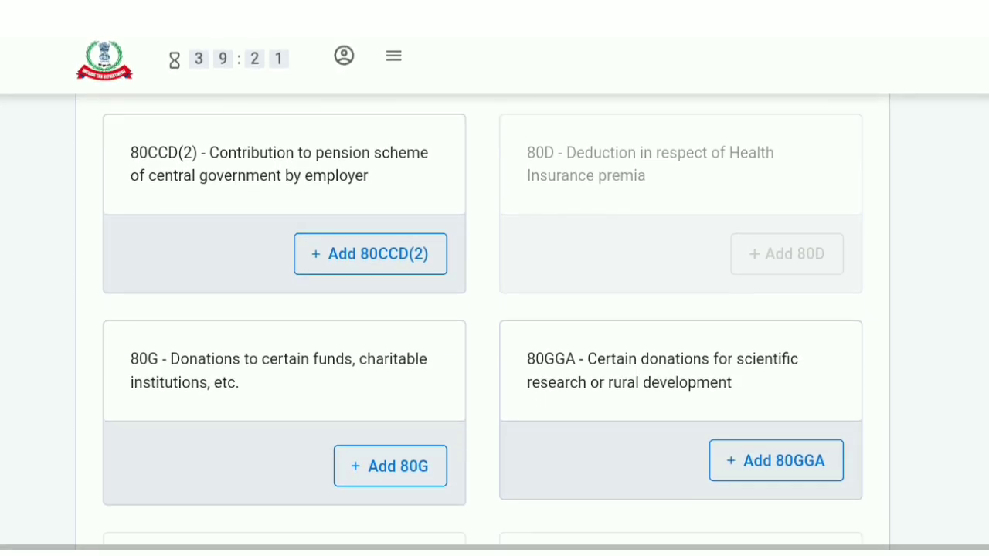
pyautogui.scroll(-6, 482, 309)
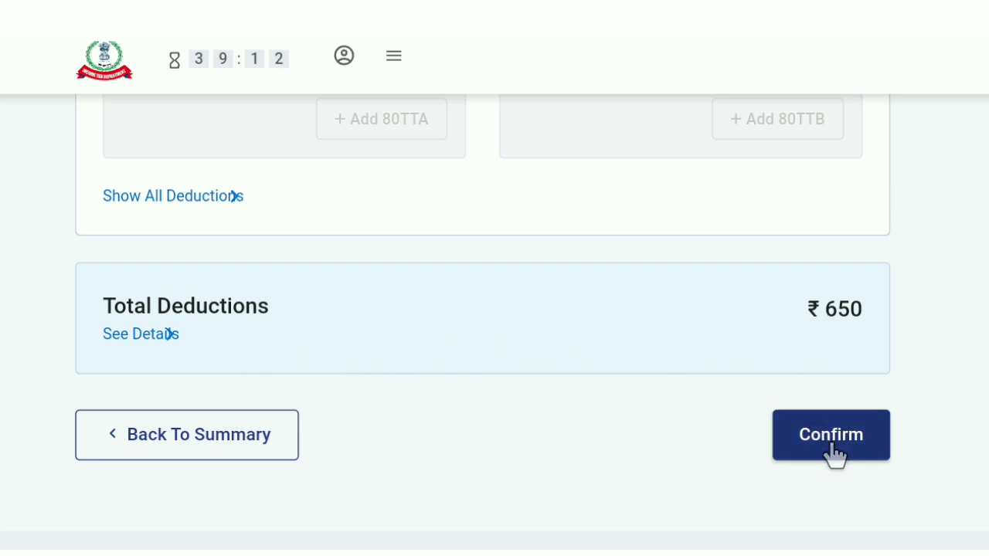
pyautogui.click(173, 195)
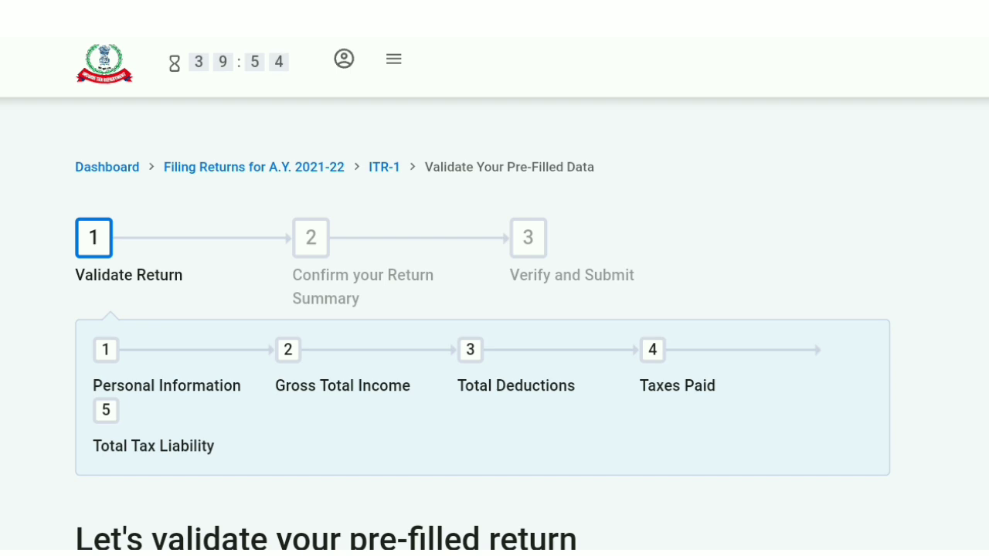
# Open the Tax Paid section from the return summary.
pyautogui.scroll(-5, 494, 309)
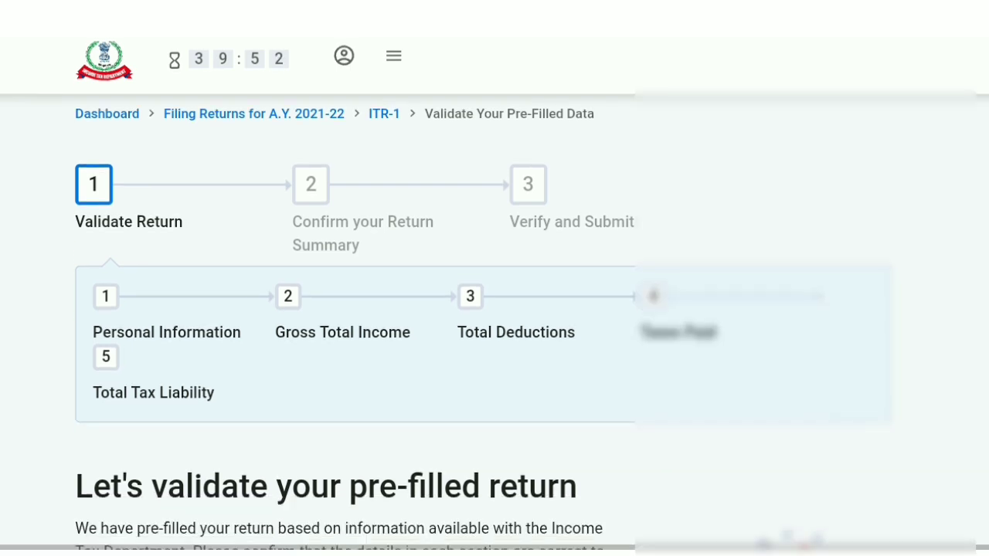
pyautogui.scroll(-3, 479, 309)
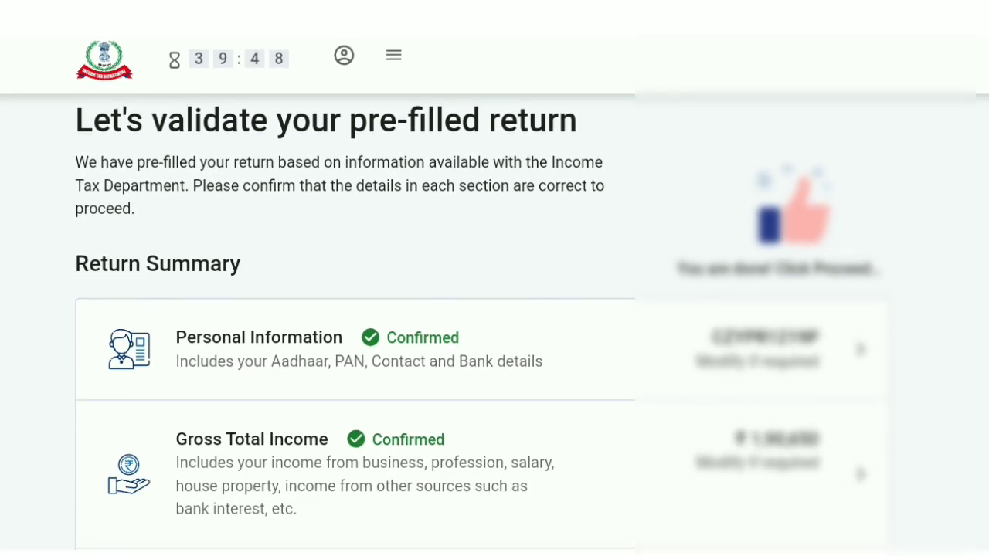
pyautogui.scroll(-7, 494, 325)
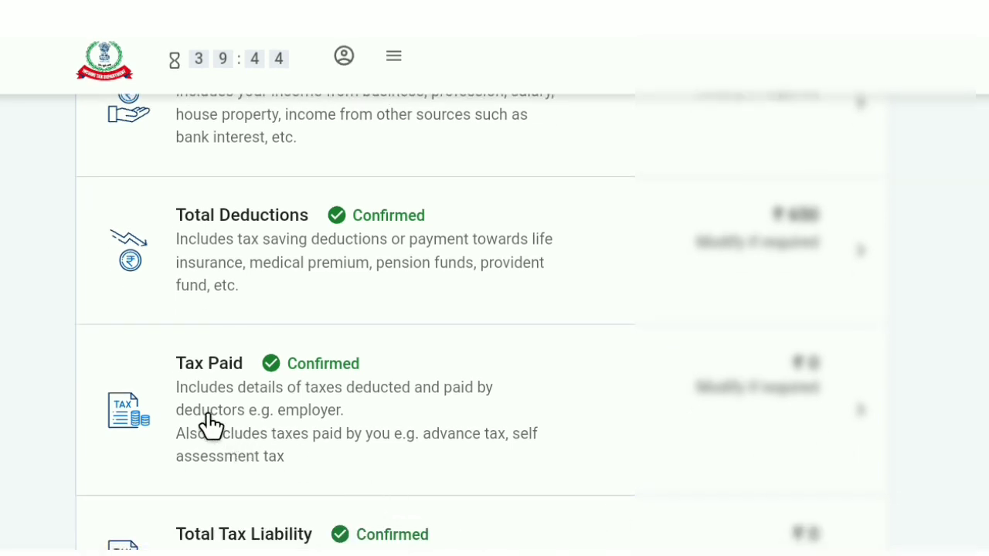
pyautogui.click(562, 424)
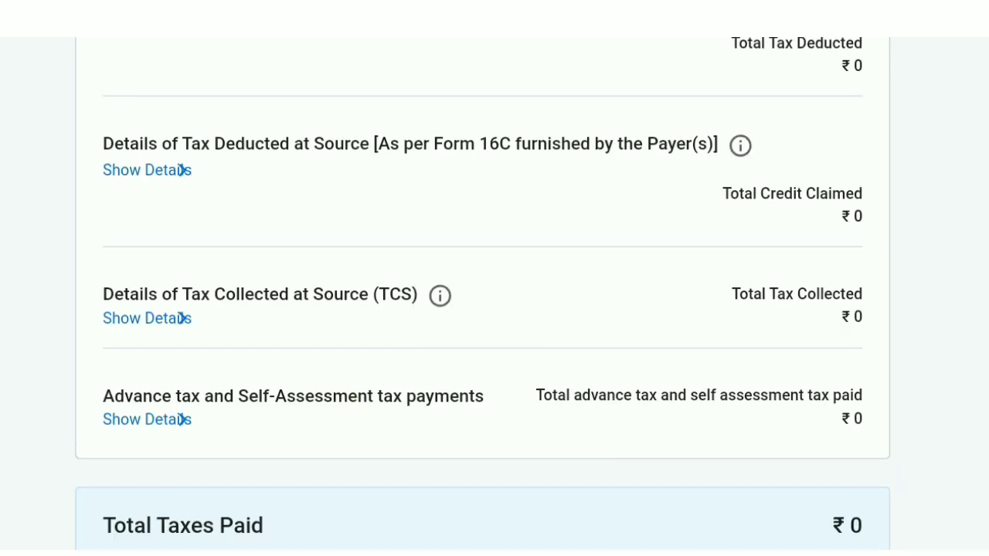
# Review the TDS, Form 16C, TCS and advance tax details, and confirm the taxes paid section.
pyautogui.scroll(-5, 483, 323)
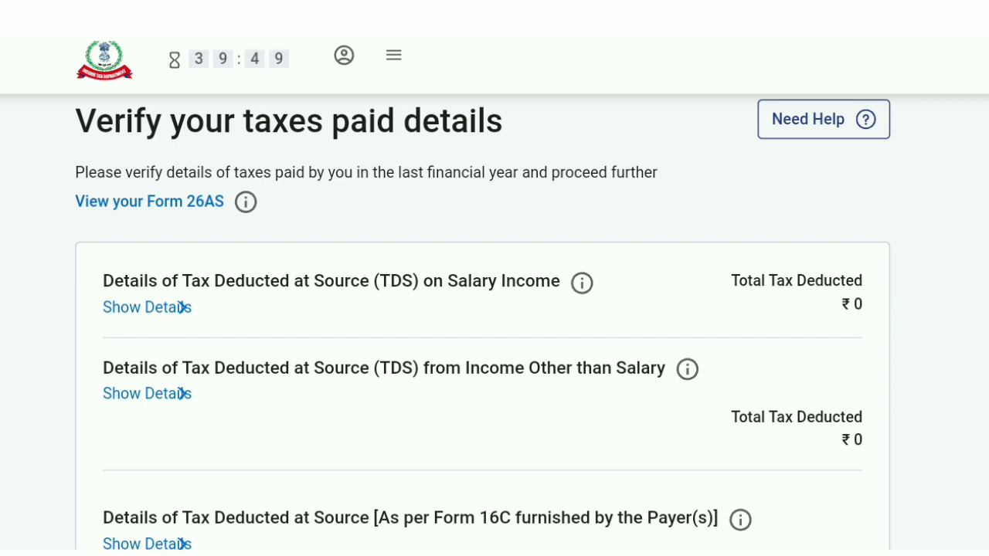
pyautogui.scroll(-4, 483, 323)
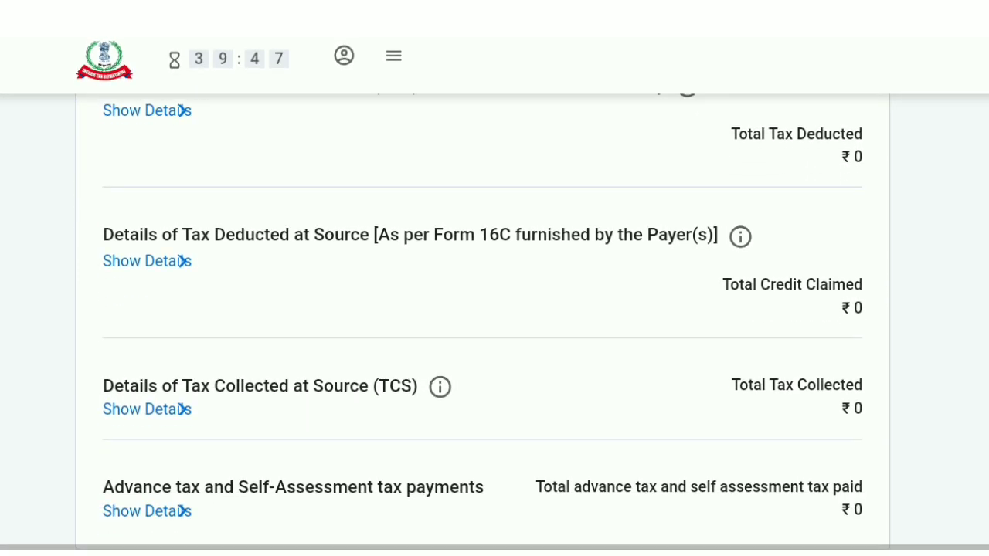
pyautogui.scroll(-2, 483, 323)
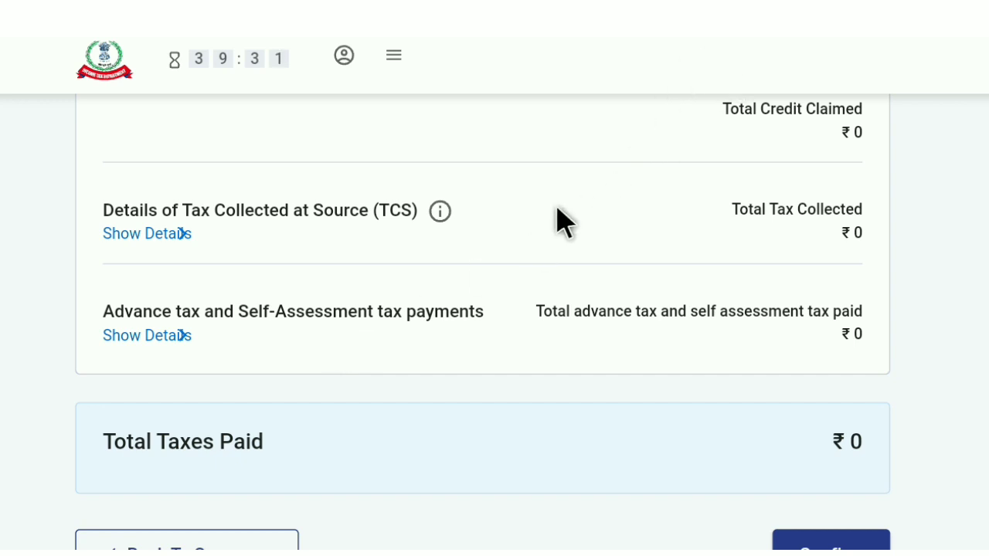
pyautogui.scroll(5, 556, 221)
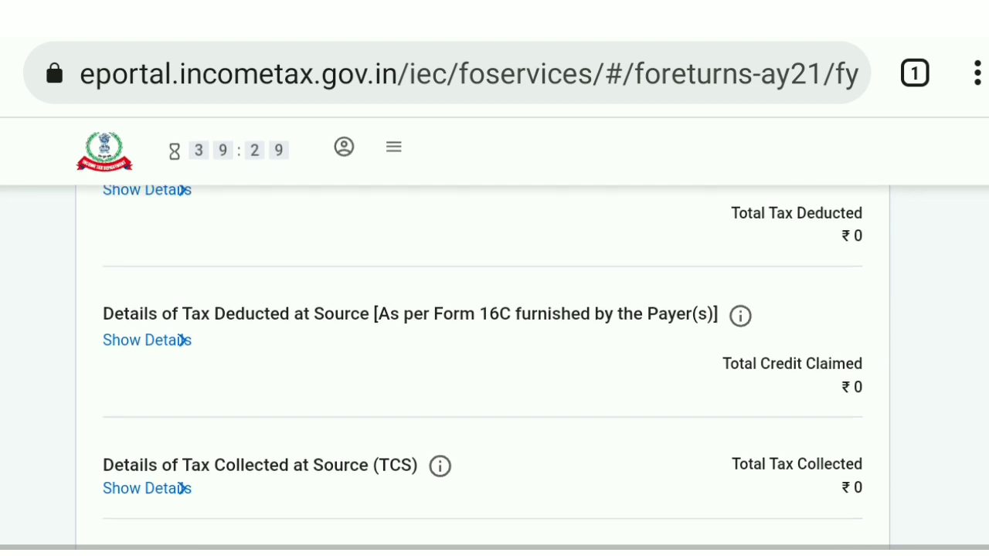
pyautogui.scroll(1, 482, 363)
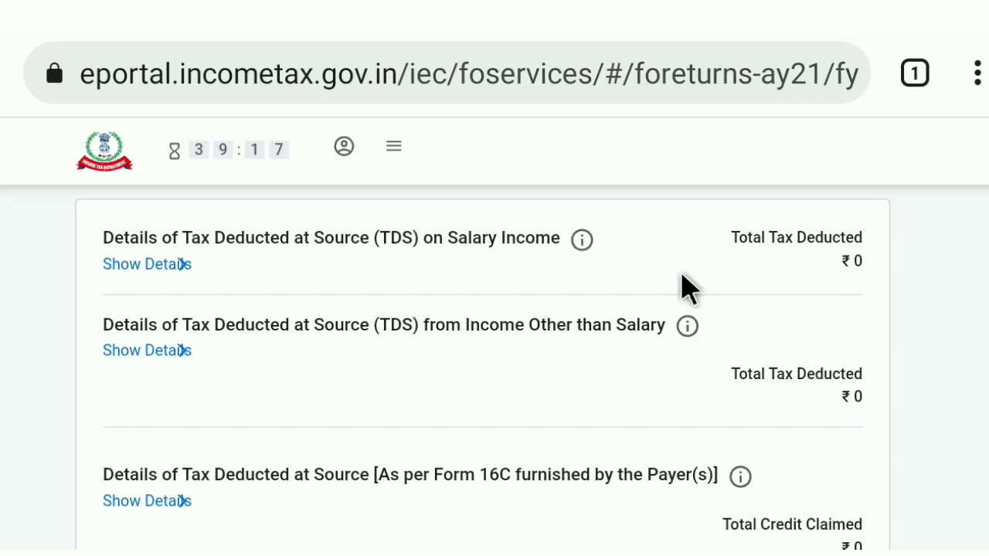
pyautogui.scroll(3, 683, 286)
pyautogui.scroll(-5, 684, 286)
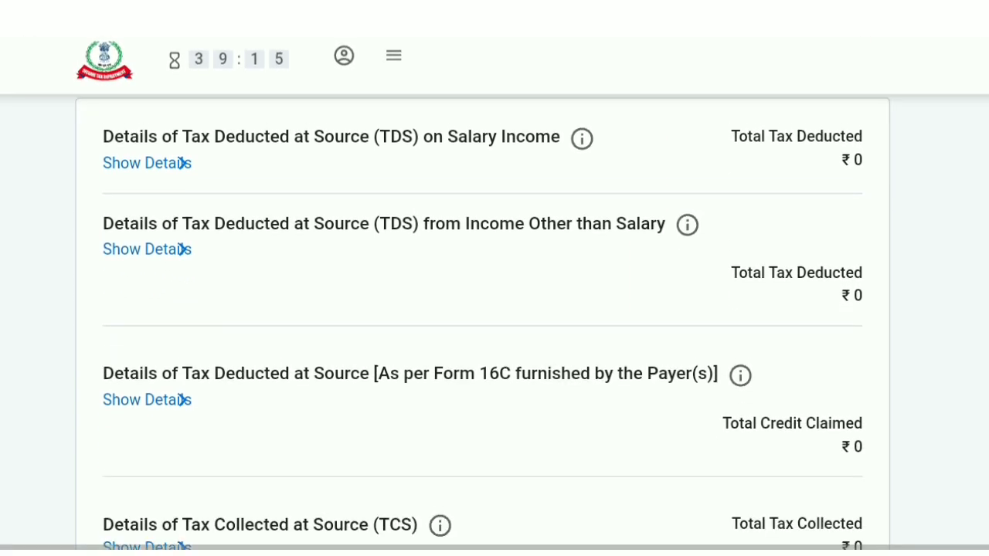
pyautogui.scroll(-5, 494, 309)
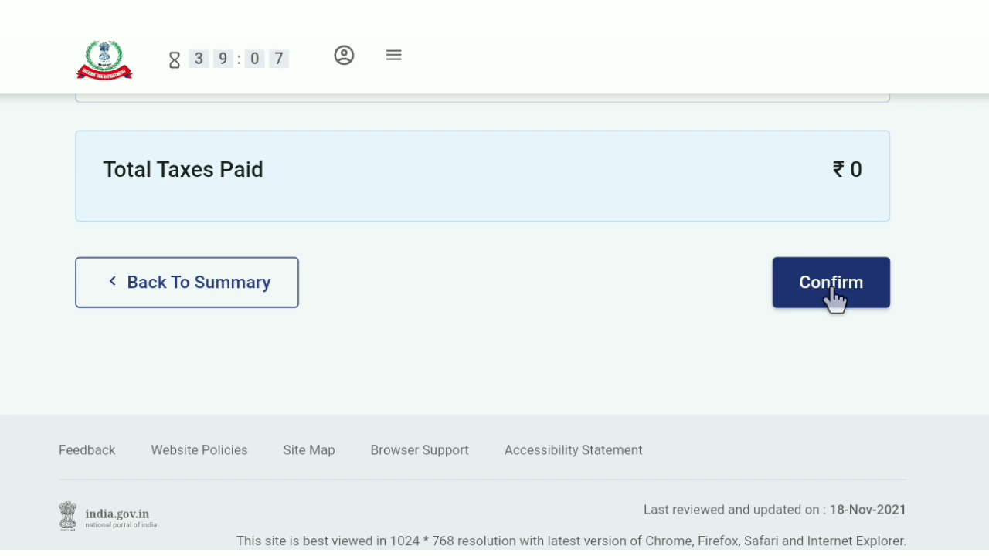
pyautogui.click(832, 287)
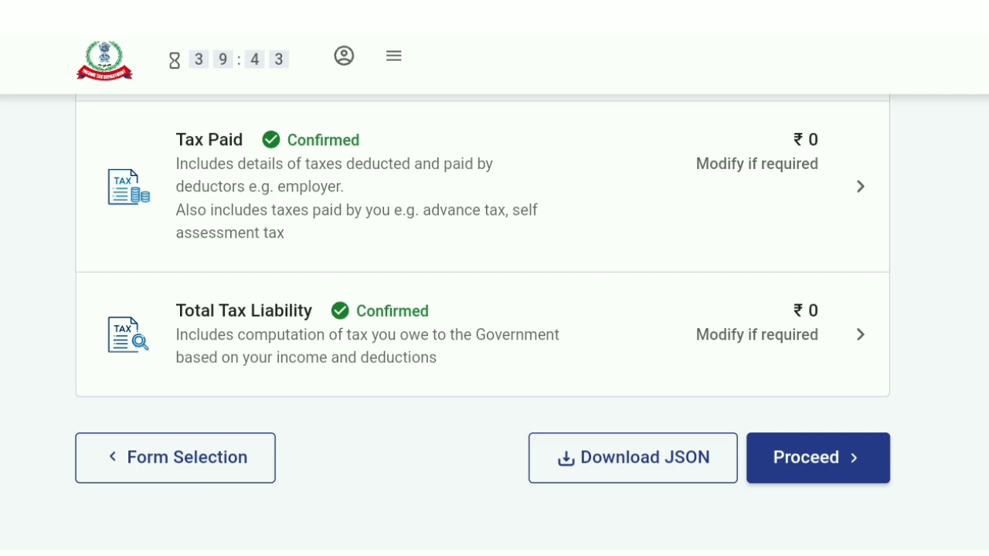
# Open the Total Tax Liability section and check the computation of income.
pyautogui.click(818, 458)
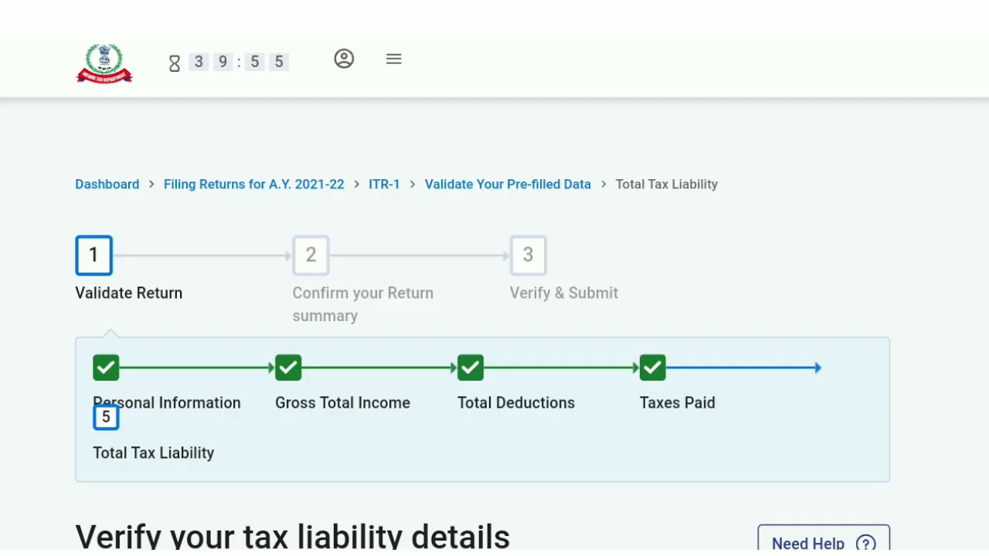
pyautogui.scroll(-3, 482, 309)
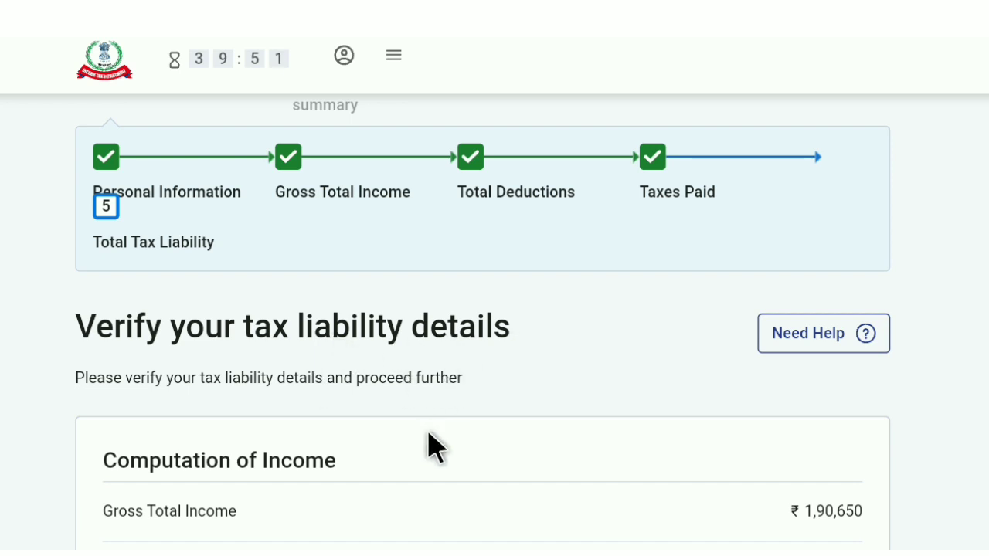
pyautogui.scroll(-3, 429, 446)
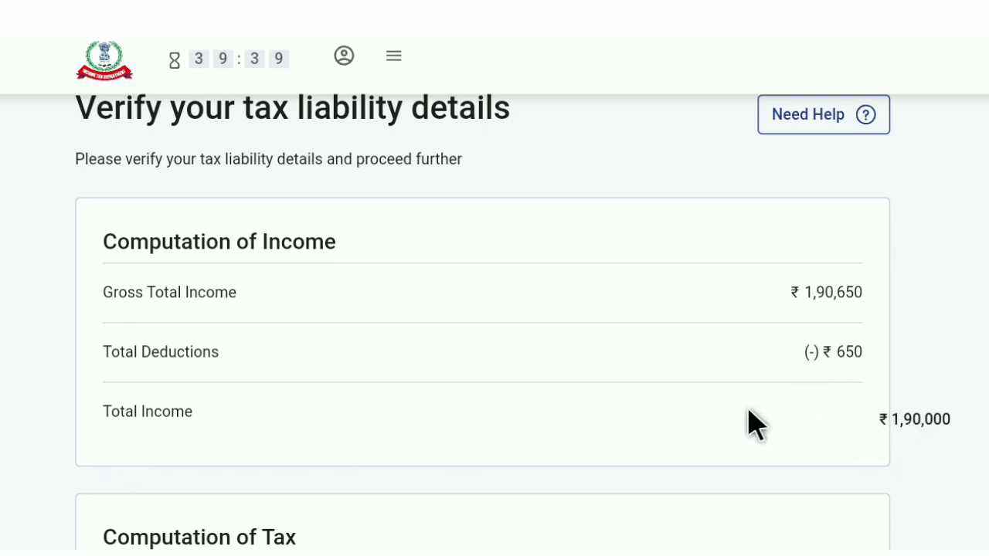
pyautogui.scroll(-4, 753, 424)
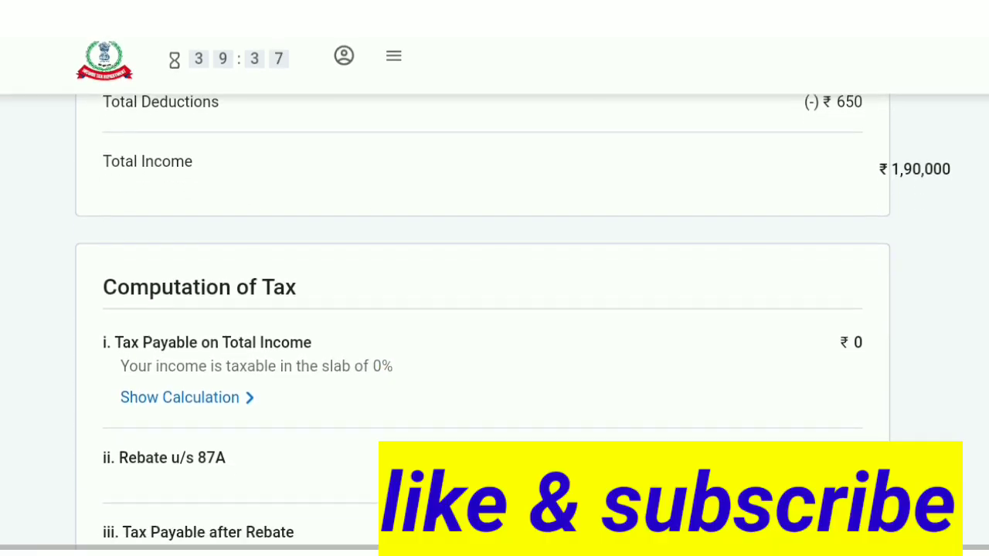
# Review the computation of tax through rebate, cess, relief, interest and the 234F fee, and confirm the tax liability details.
pyautogui.scroll(-1, 495, 324)
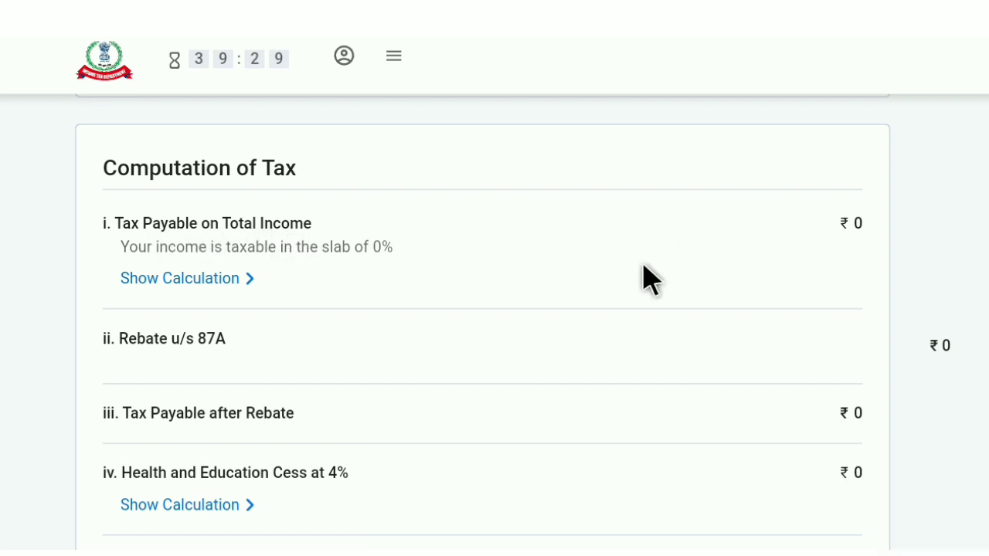
pyautogui.scroll(-3, 380, 375)
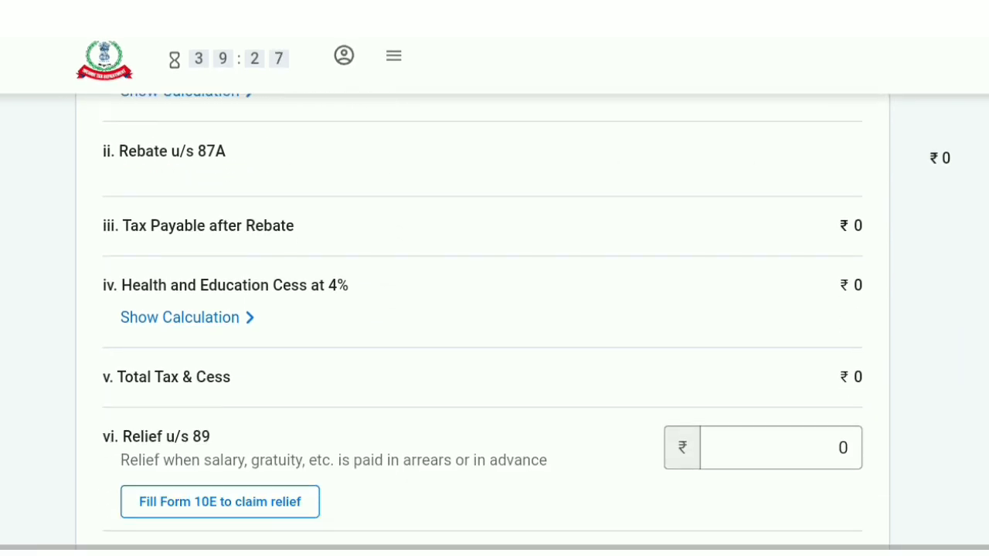
pyautogui.scroll(-5, 495, 324)
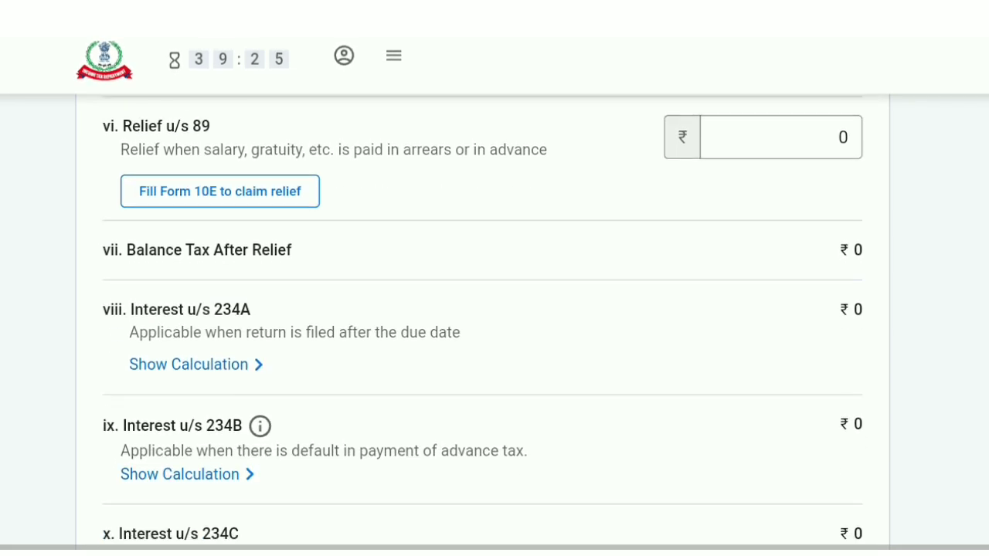
pyautogui.scroll(-2, 494, 325)
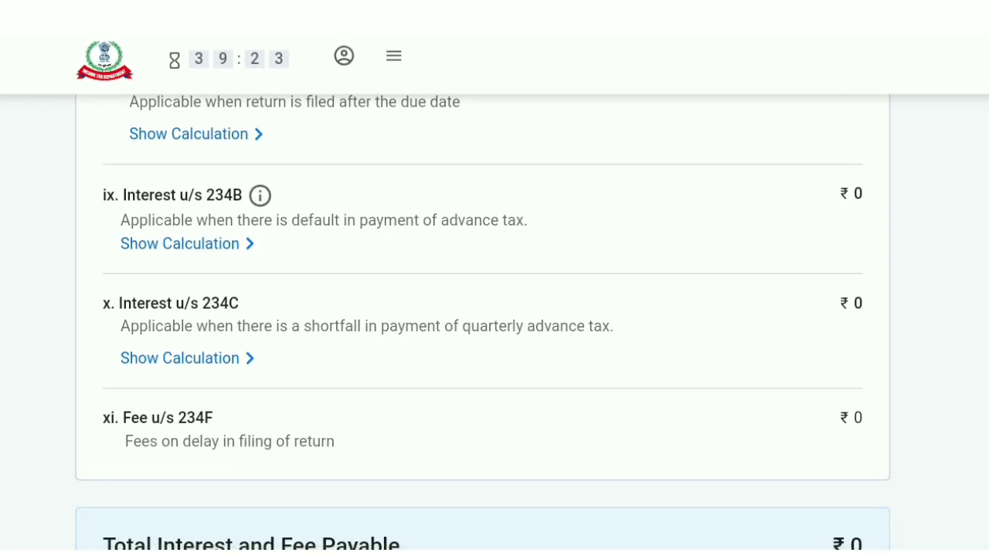
pyautogui.scroll(-3, 495, 325)
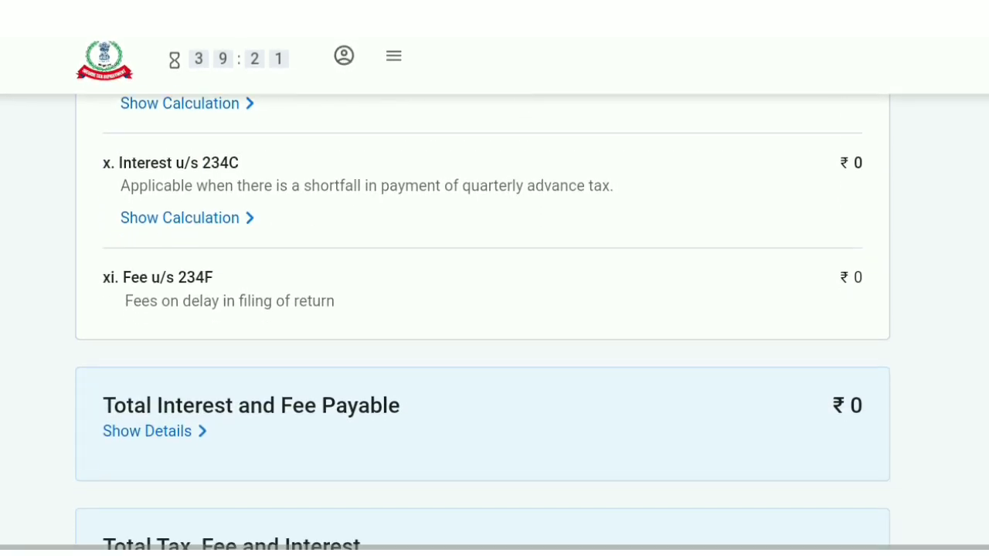
pyautogui.scroll(-4, 522, 357)
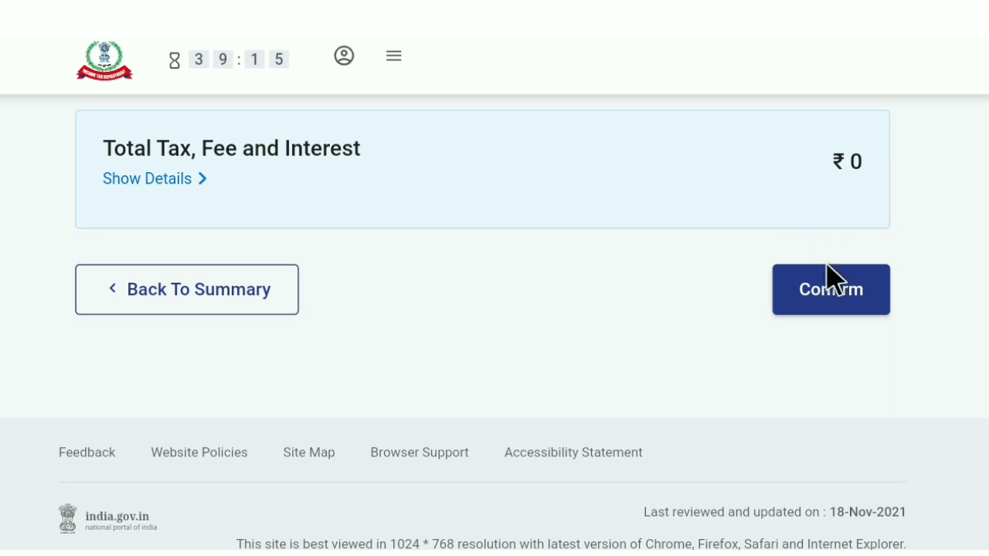
pyautogui.click(809, 306)
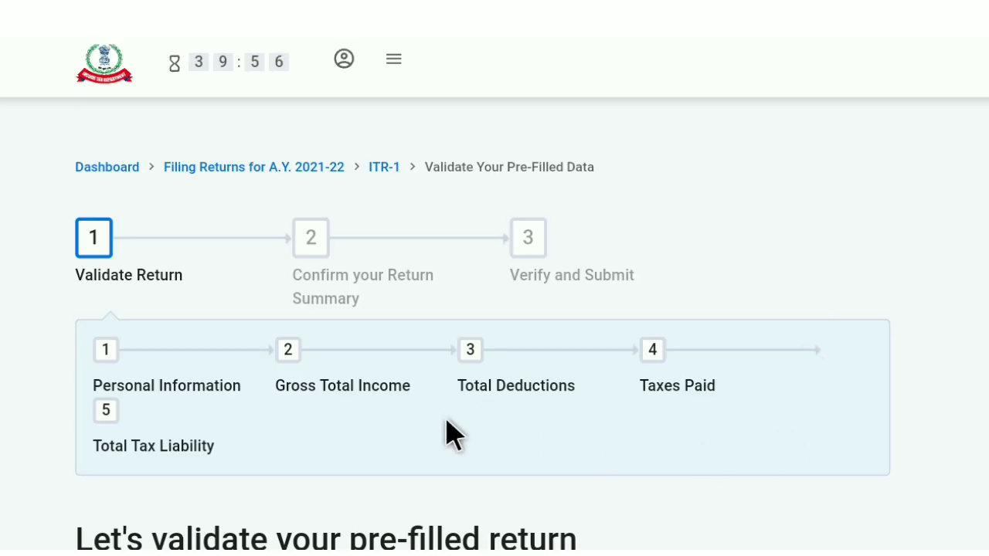
# Proceed from the confirmed return sections to the tax summary, review the taxable income calculation, and continue to Preview and Submit.
pyautogui.scroll(-1, 447, 429)
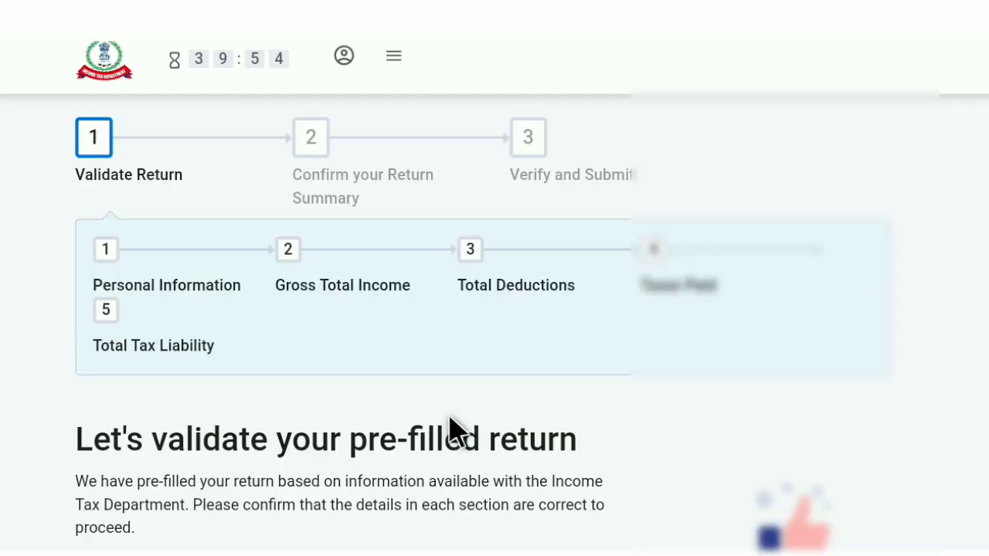
pyautogui.scroll(-1, 454, 431)
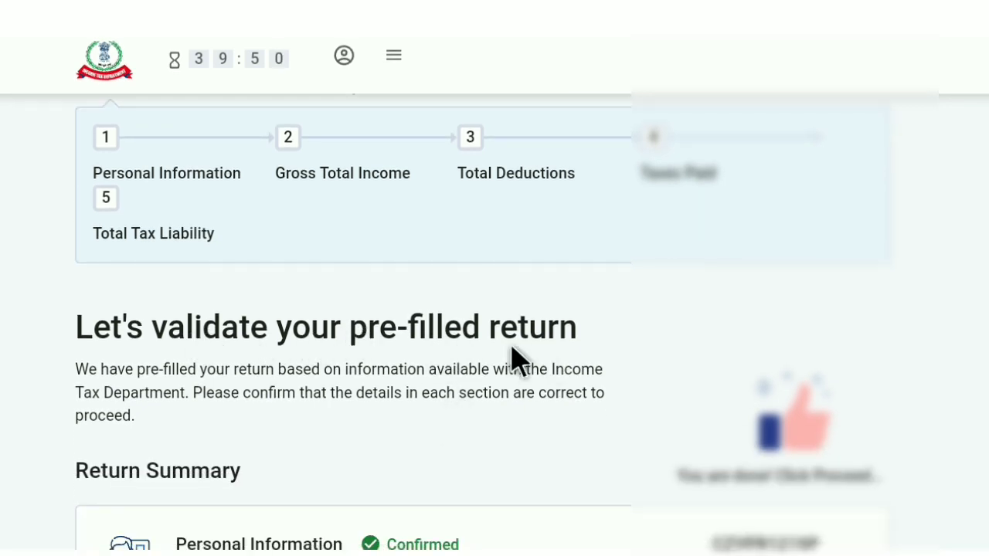
pyautogui.scroll(-5, 595, 355)
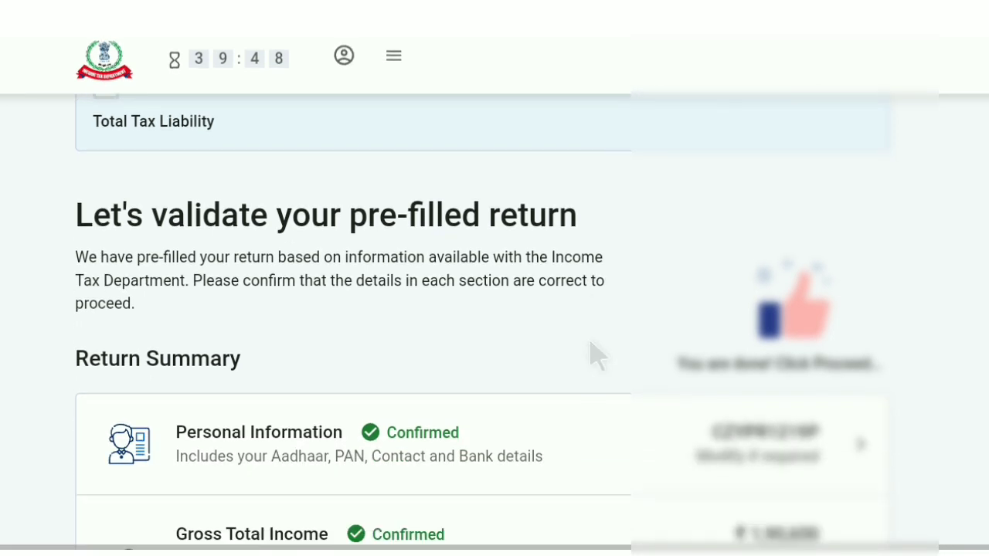
pyautogui.scroll(-4, 495, 309)
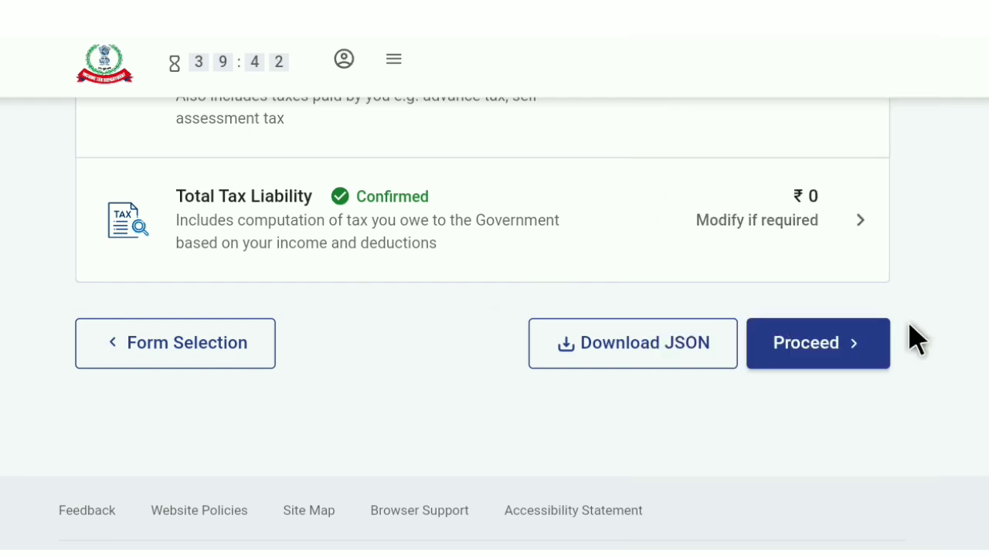
pyautogui.click(837, 357)
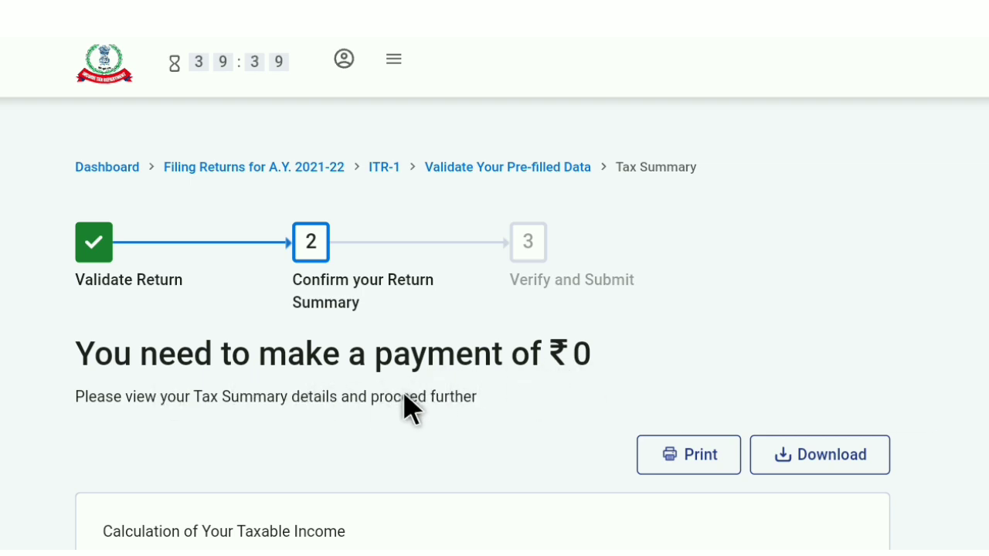
pyautogui.scroll(-4, 488, 379)
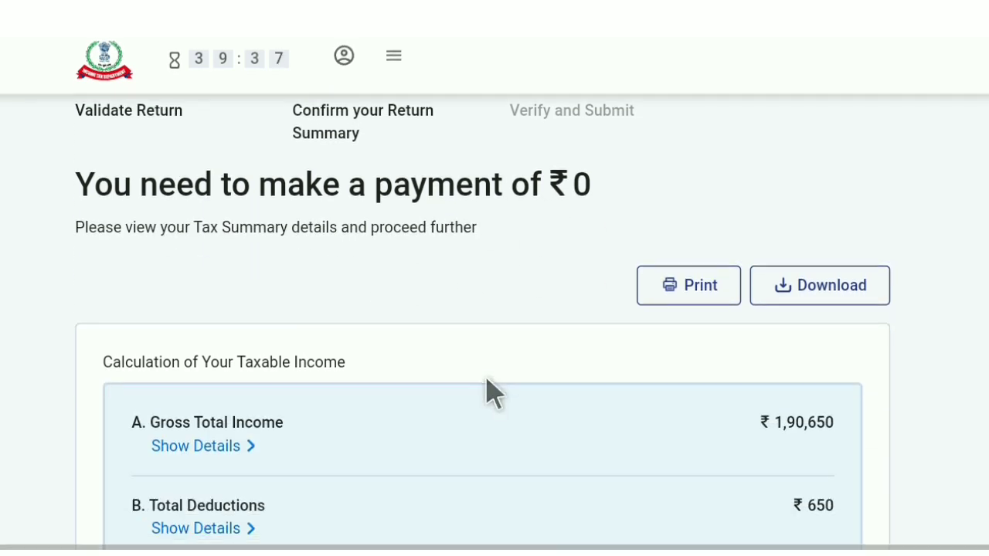
pyautogui.scroll(-9, 209, 399)
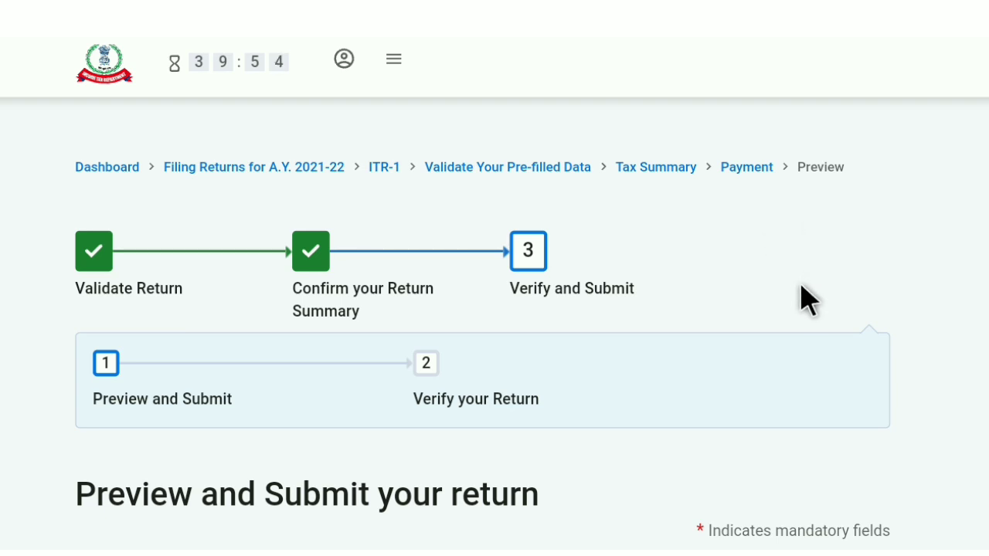
# Check the declaration on the Preview and Submit page and accept it, keeping the filing capacity as Self.
pyautogui.scroll(-4, 803, 302)
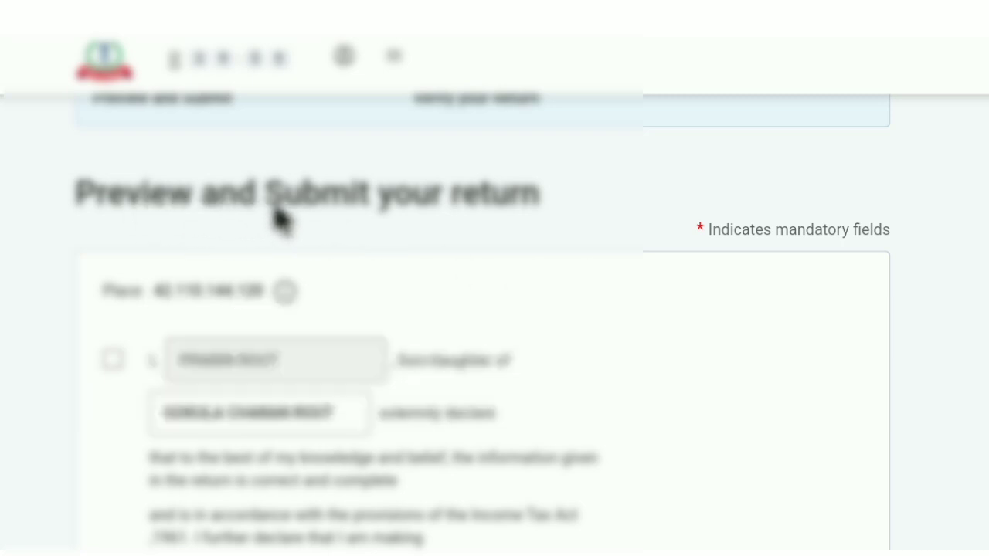
pyautogui.scroll(1, 498, 218)
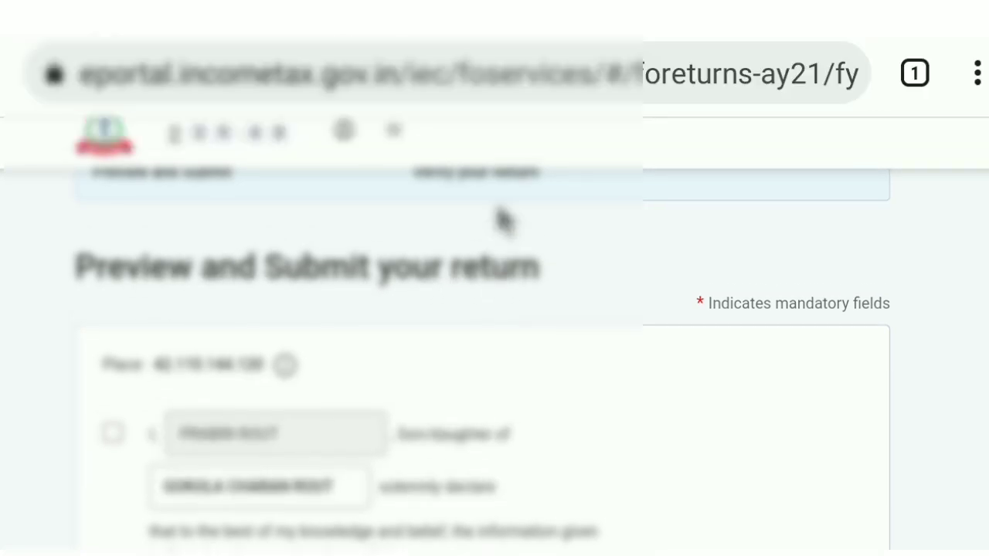
pyautogui.scroll(3, 500, 220)
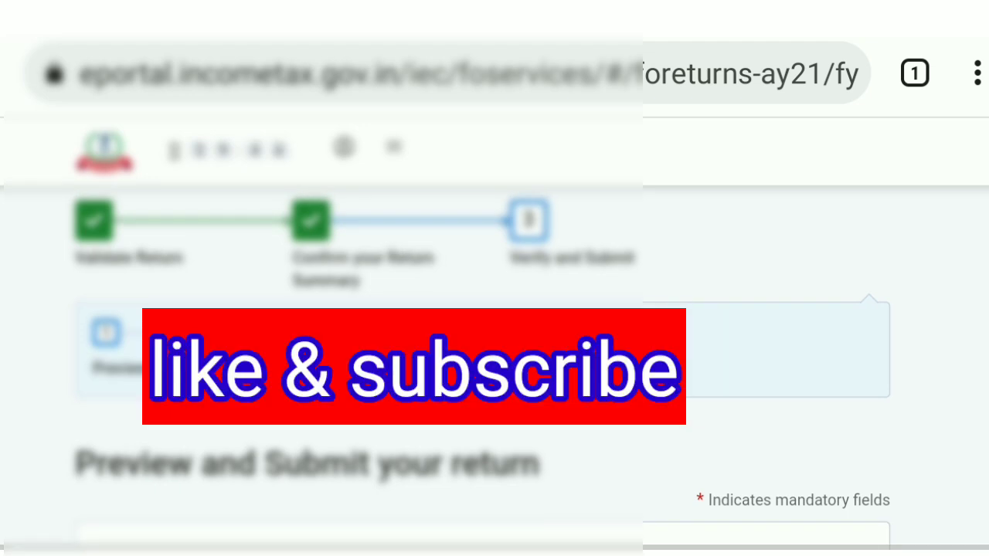
pyautogui.scroll(-2, 495, 309)
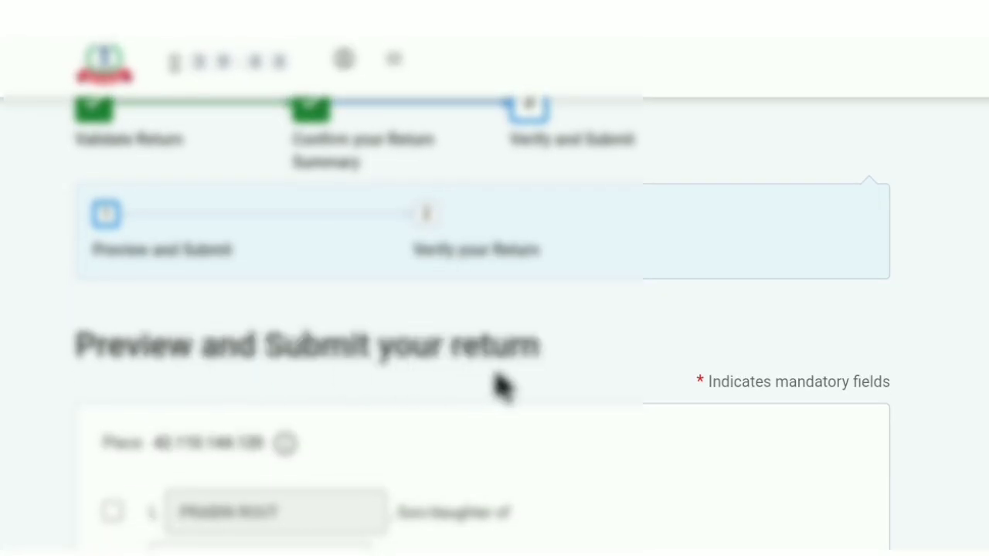
pyautogui.scroll(-4, 498, 385)
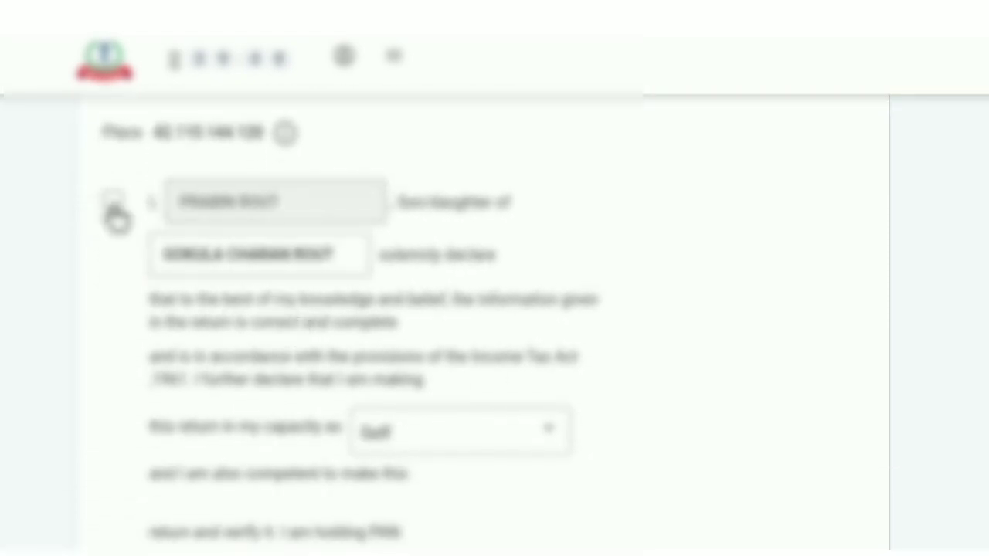
pyautogui.scroll(4, 302, 369)
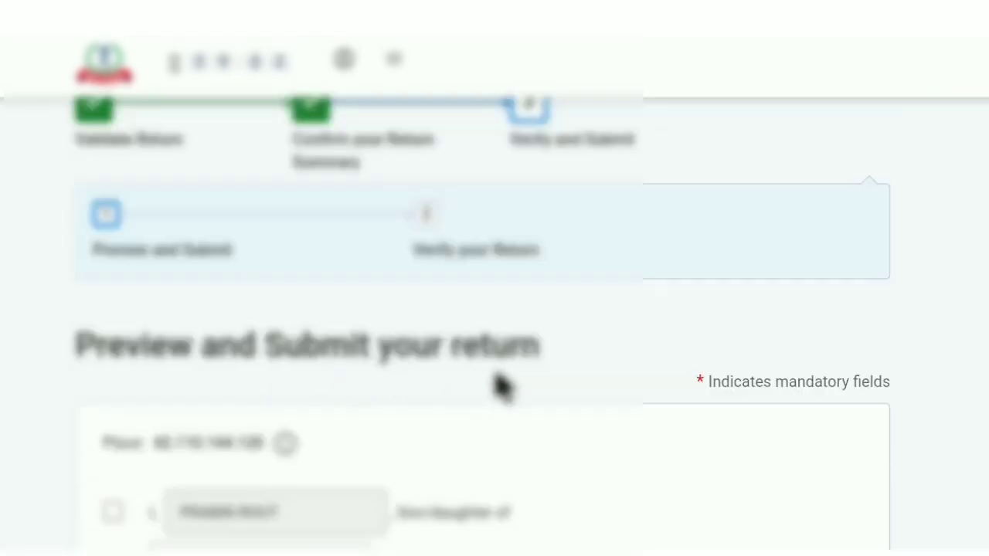
pyautogui.scroll(-4, 498, 385)
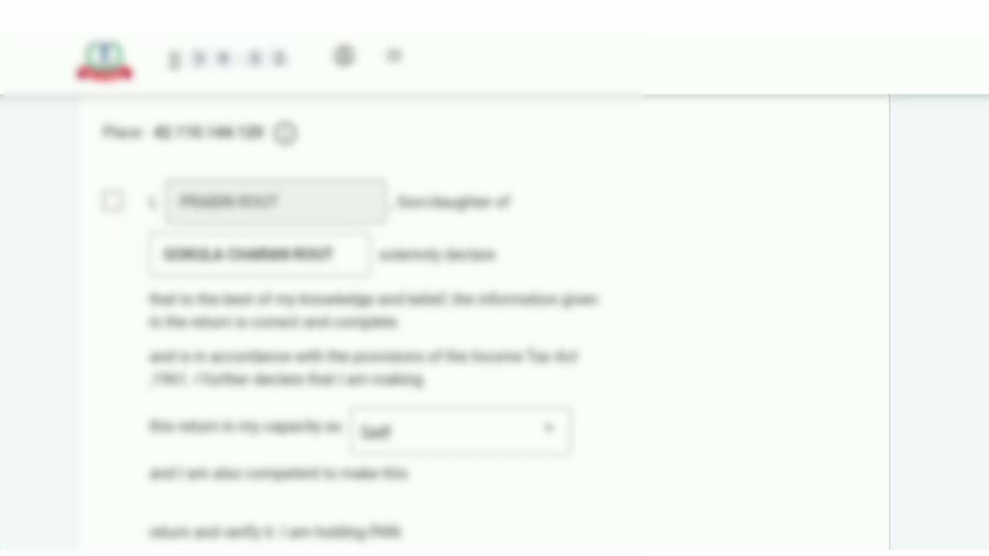
pyautogui.click(112, 202)
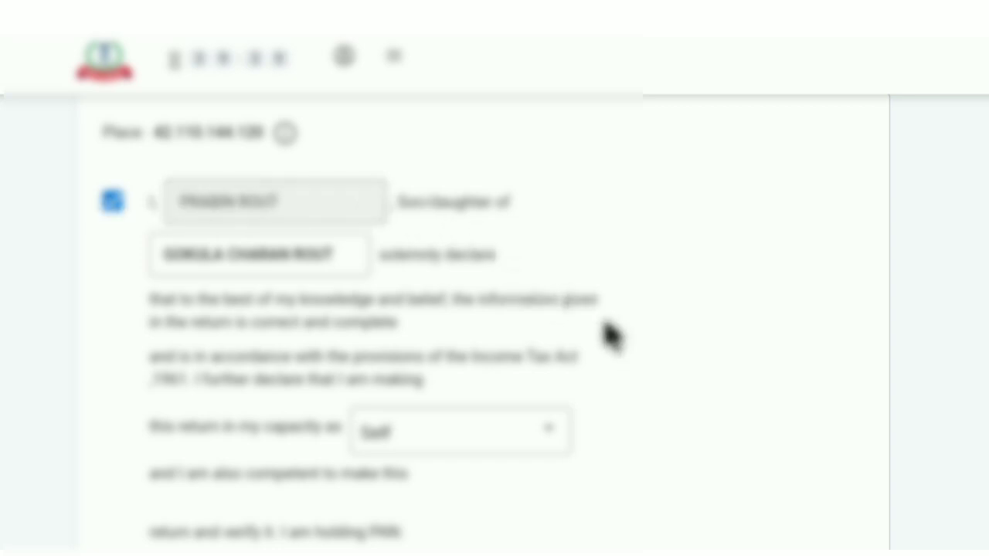
# Leave the Tax Return Preparer details blank and proceed to the preview of the return.
pyautogui.scroll(-5, 610, 335)
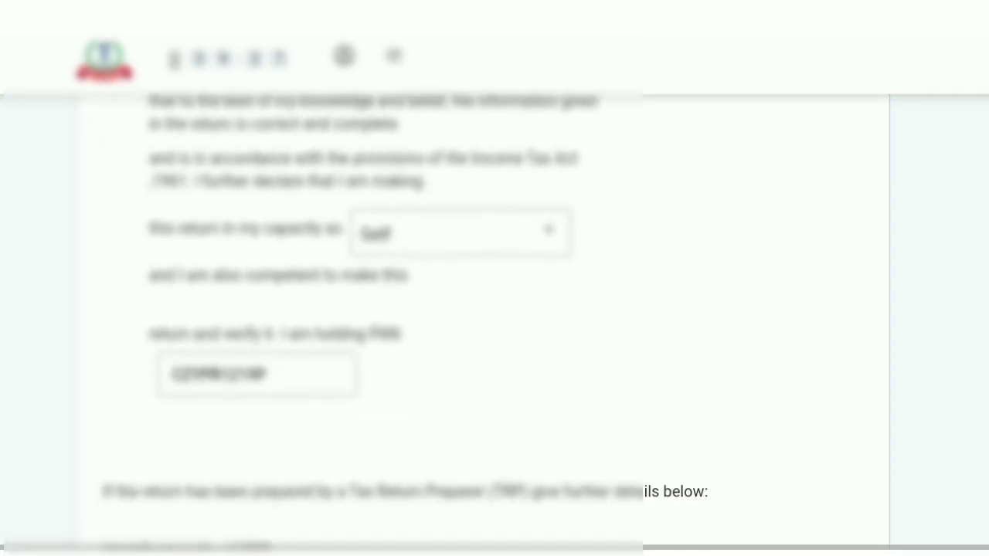
pyautogui.scroll(-4, 494, 324)
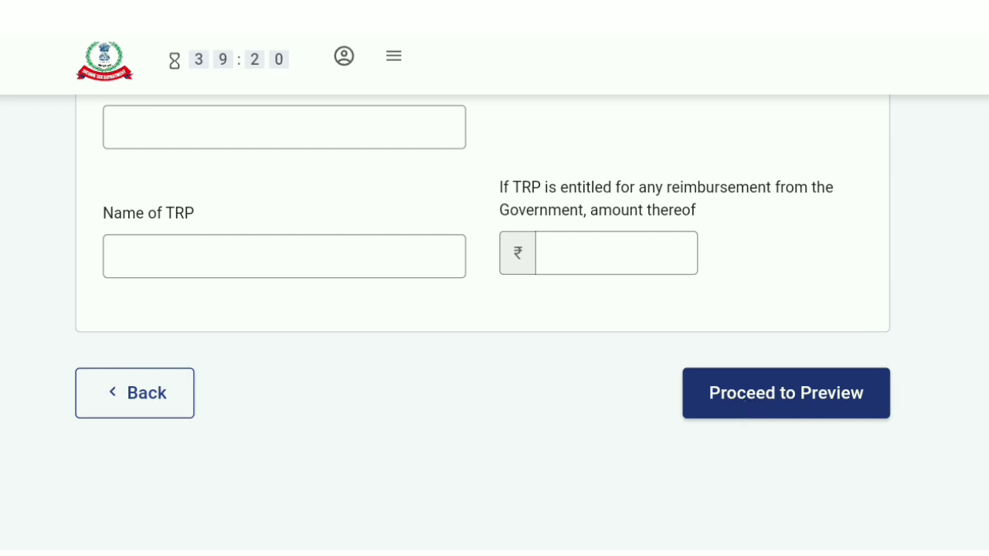
pyautogui.click(747, 395)
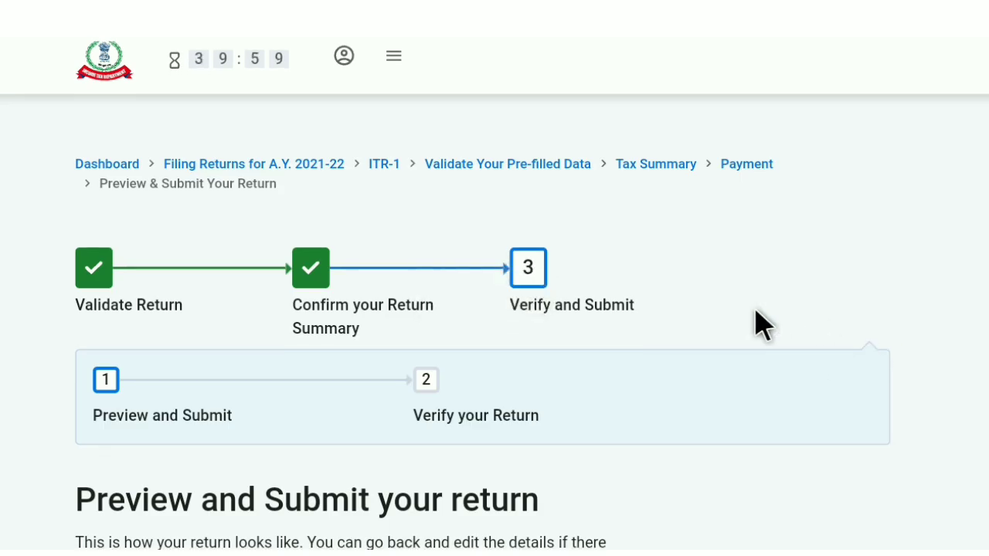
# Review the ITR-1 preview from general information through income, deductions, tax computation and verification, and proceed to validation.
pyautogui.scroll(-3, 761, 324)
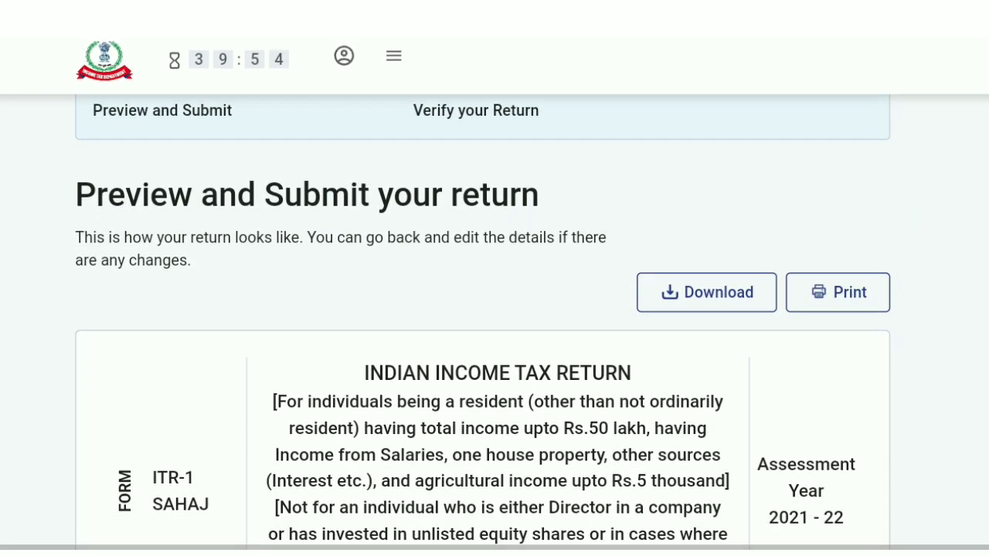
pyautogui.scroll(-3, 494, 309)
pyautogui.scroll(-8, 495, 309)
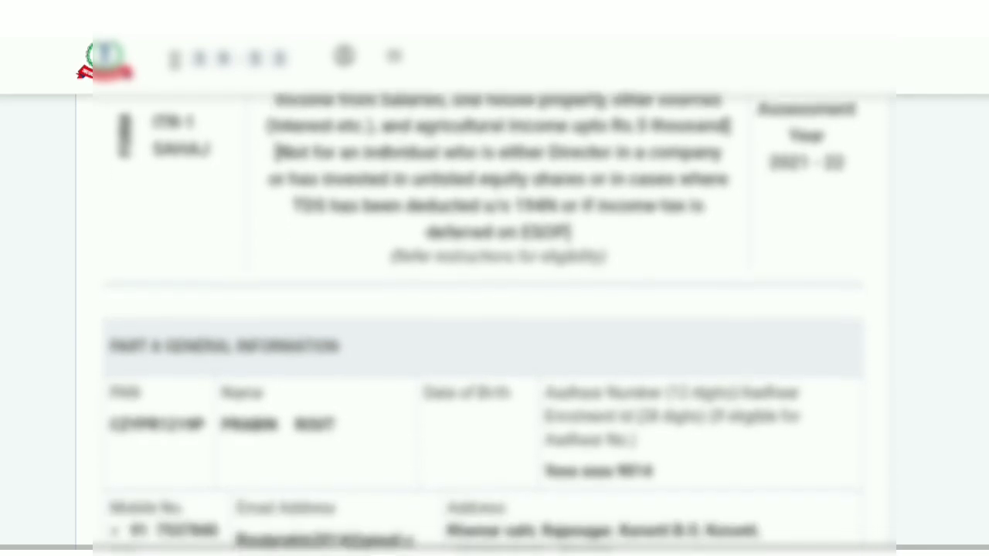
pyautogui.scroll(-10, 494, 309)
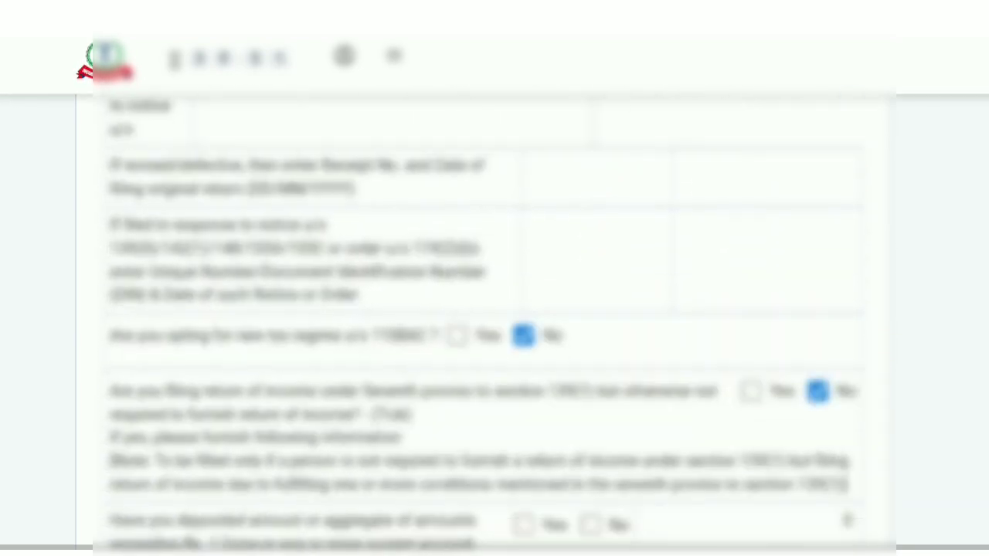
pyautogui.scroll(-8, 495, 309)
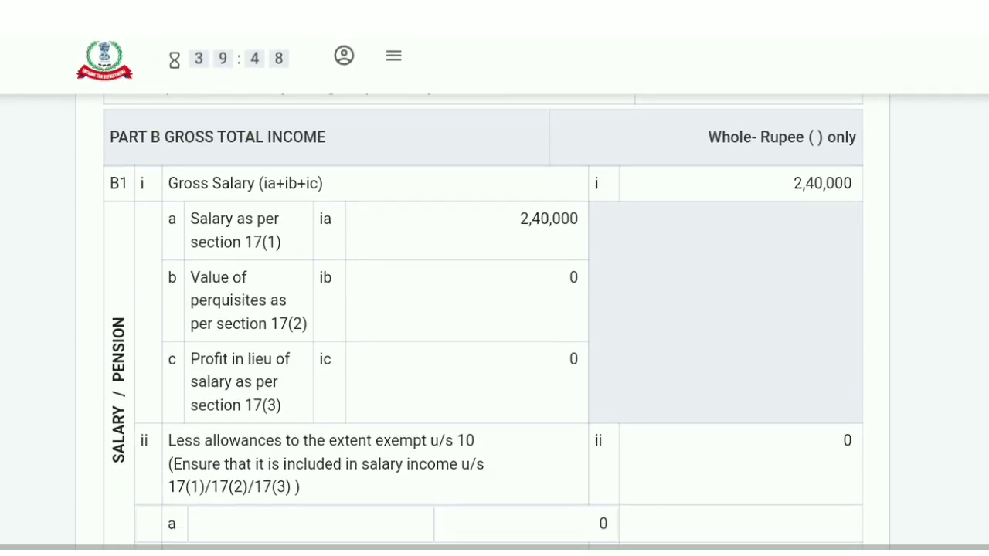
pyautogui.scroll(-13, 495, 309)
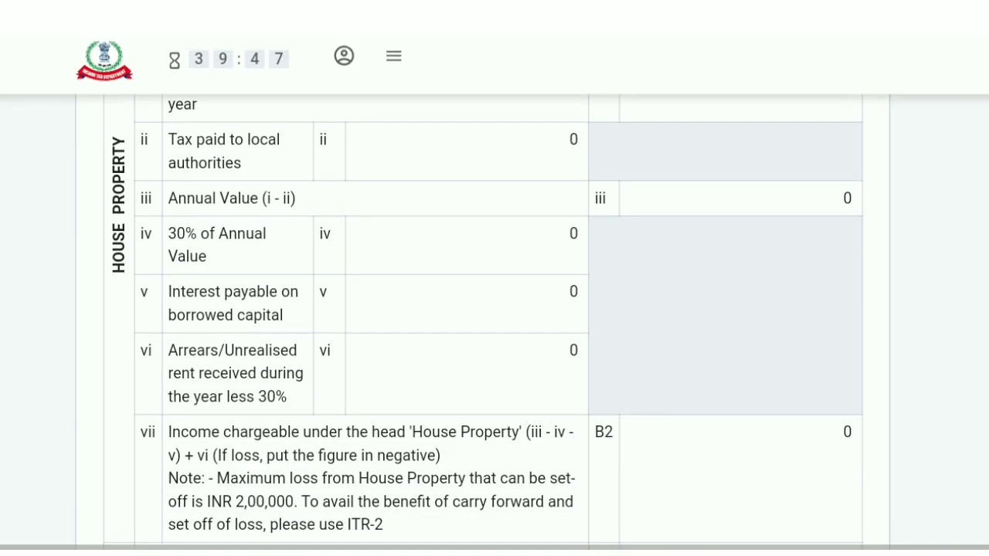
pyautogui.scroll(-19, 494, 309)
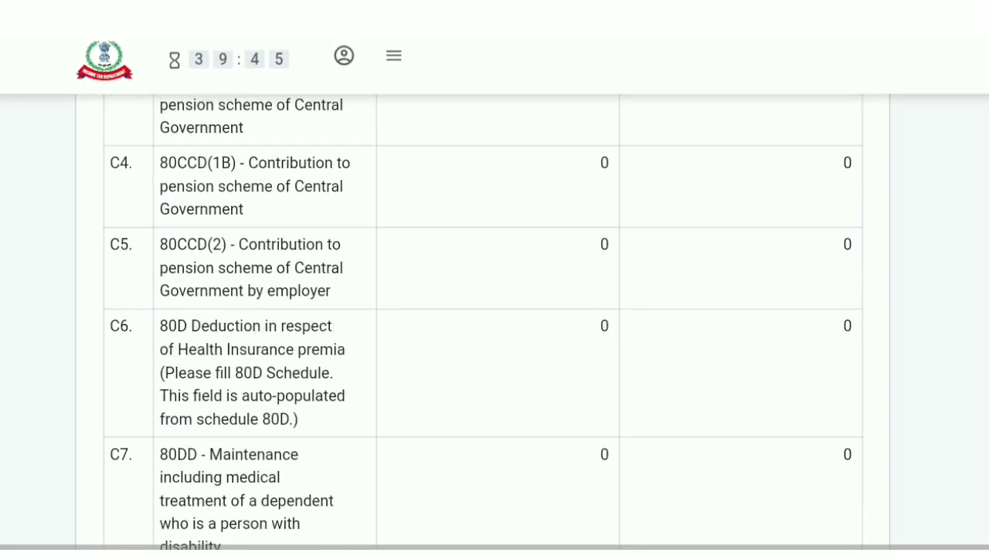
pyautogui.scroll(-20, 494, 309)
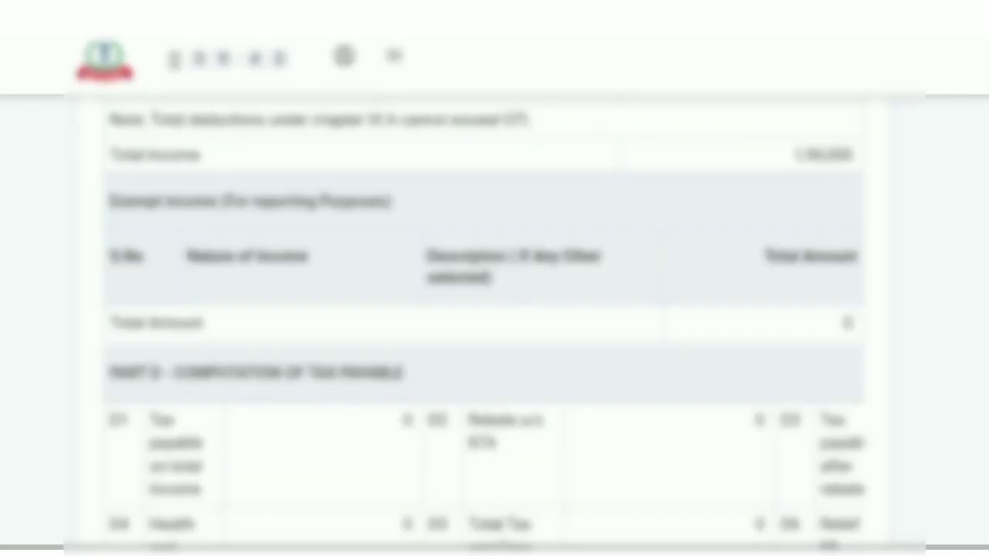
pyautogui.scroll(-10, 495, 309)
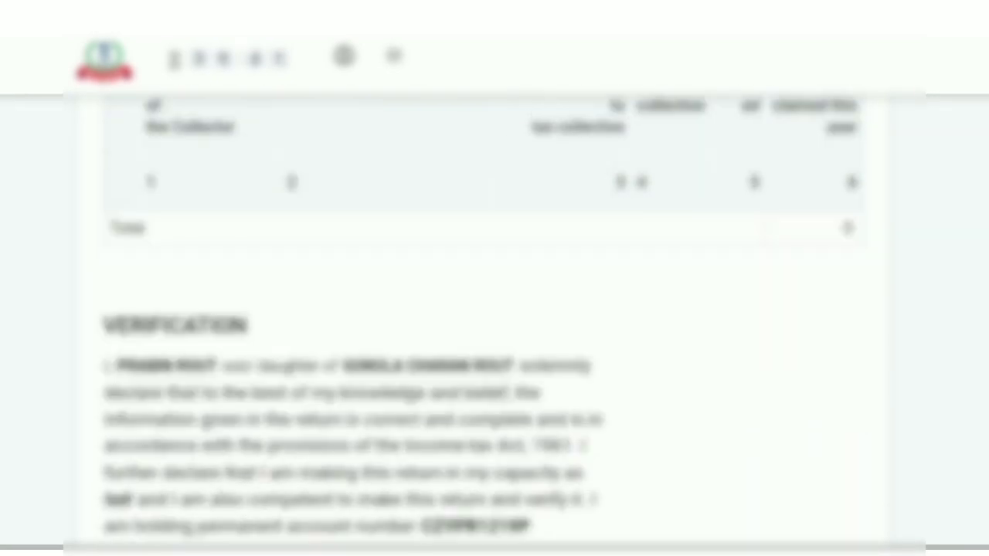
pyautogui.scroll(-2, 706, 324)
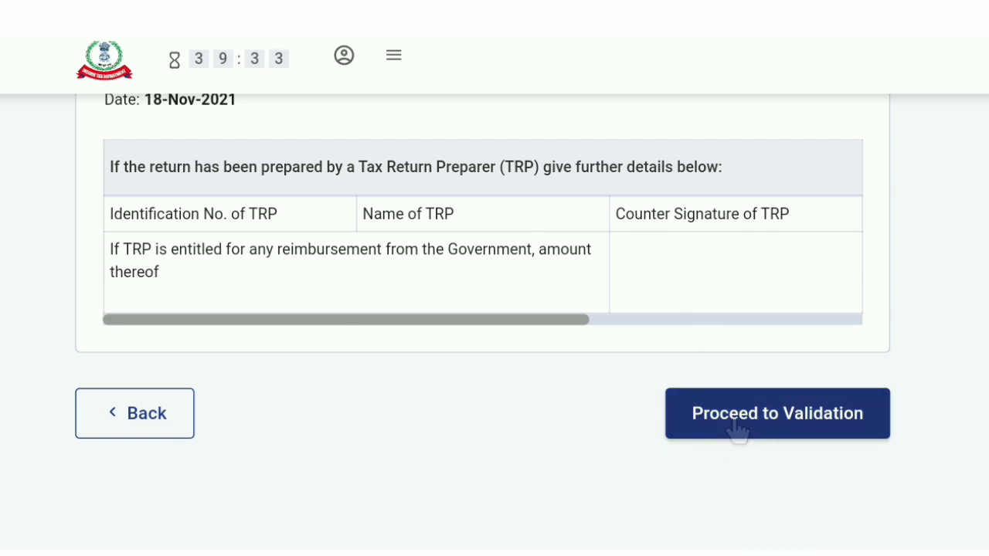
pyautogui.click(777, 414)
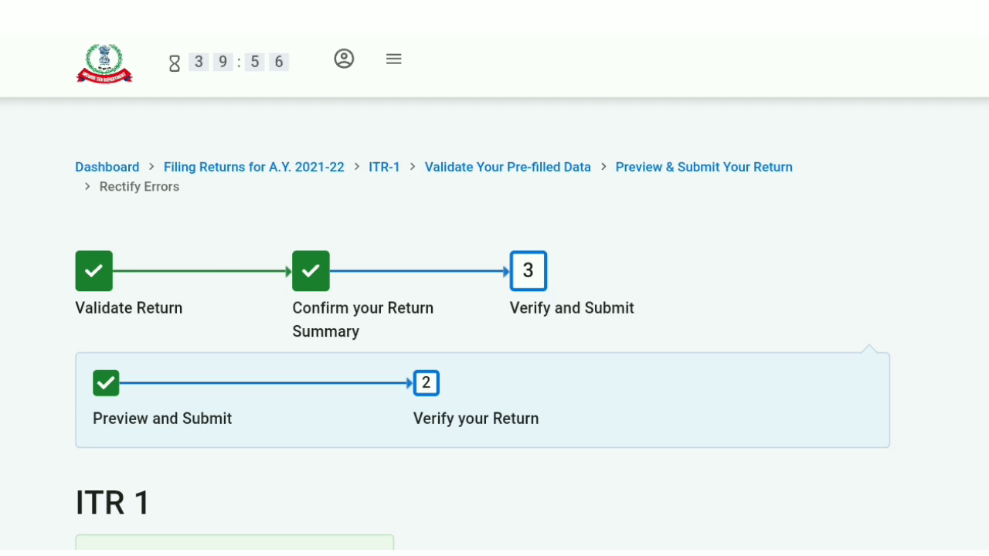
# Check the ITR 1 validation result and proceed to verification of the return.
pyautogui.scroll(-4, 494, 293)
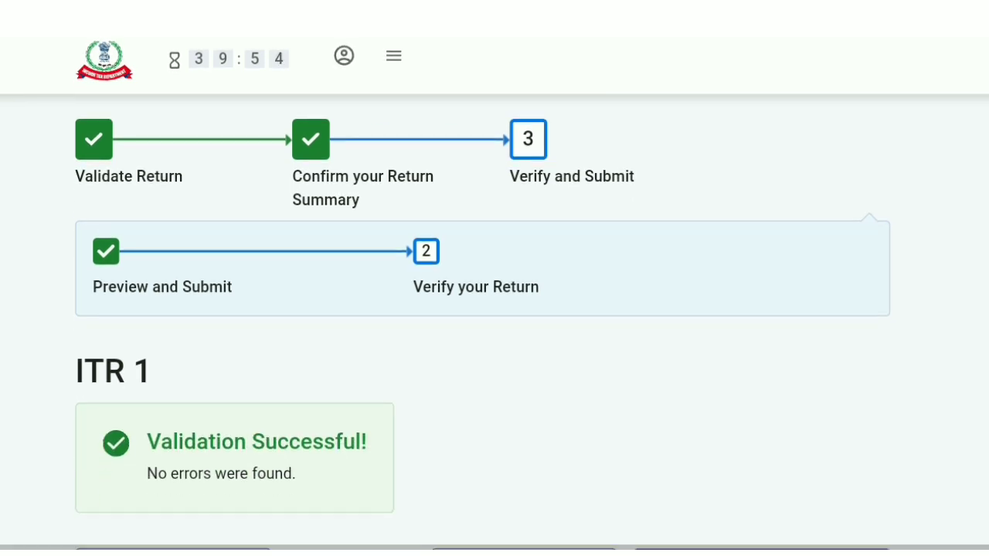
pyautogui.scroll(-1, 495, 293)
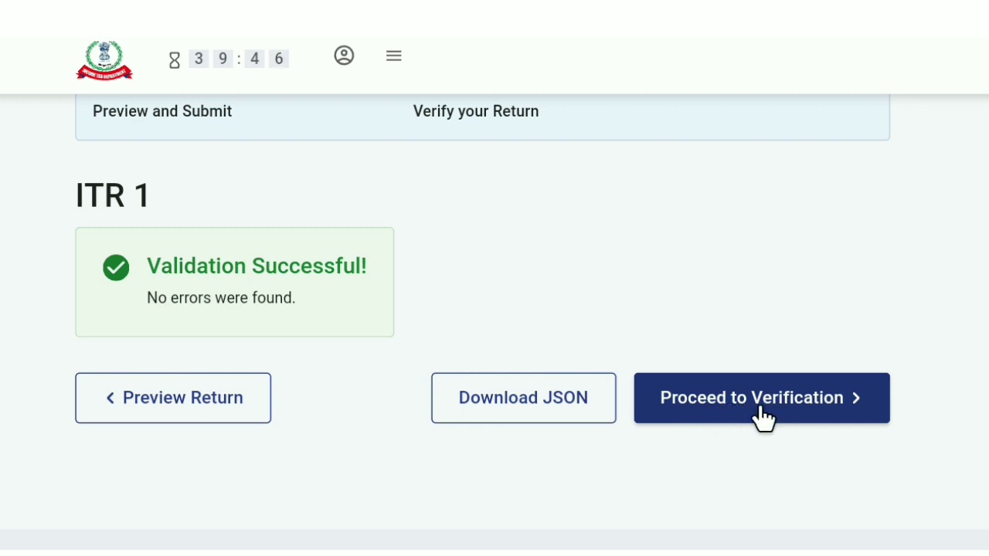
pyautogui.click(717, 417)
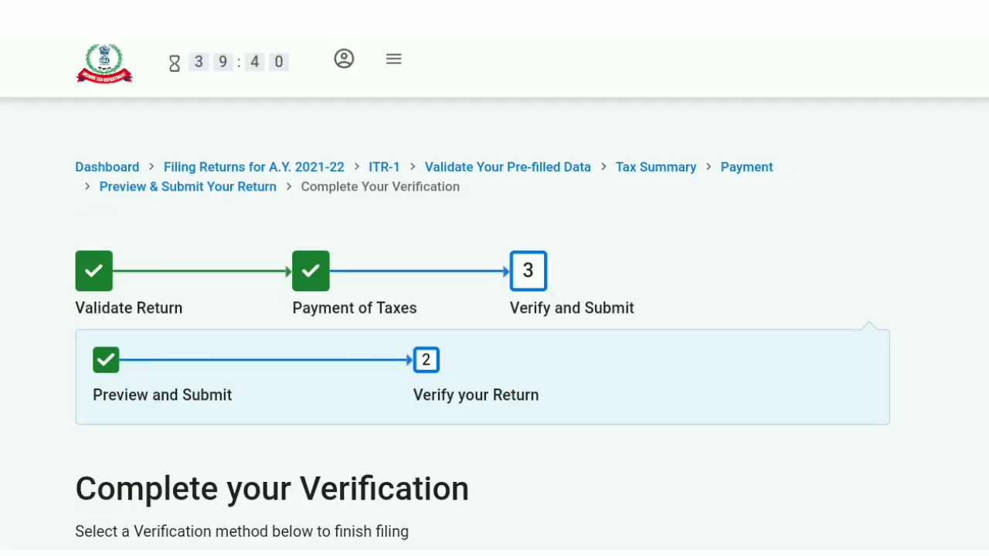
# Review the verification methods for completing the filing and select e-Verify Now.
pyautogui.scroll(-3, 494, 309)
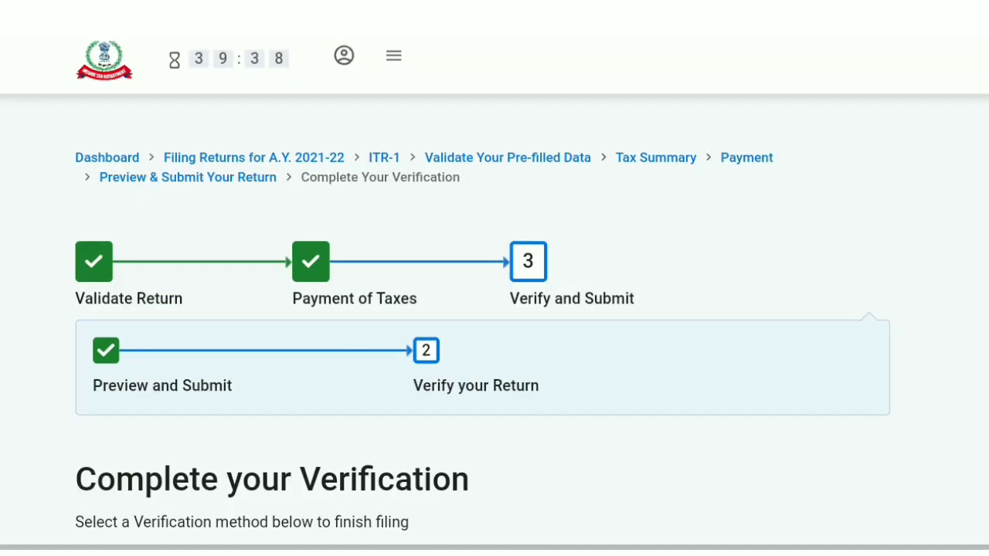
pyautogui.scroll(-1, 494, 309)
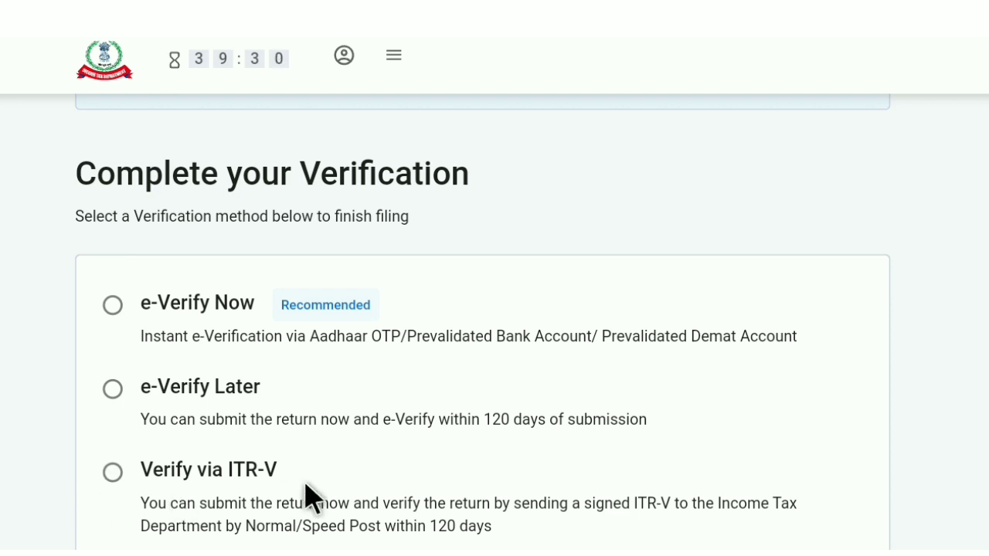
pyautogui.scroll(-2, 307, 485)
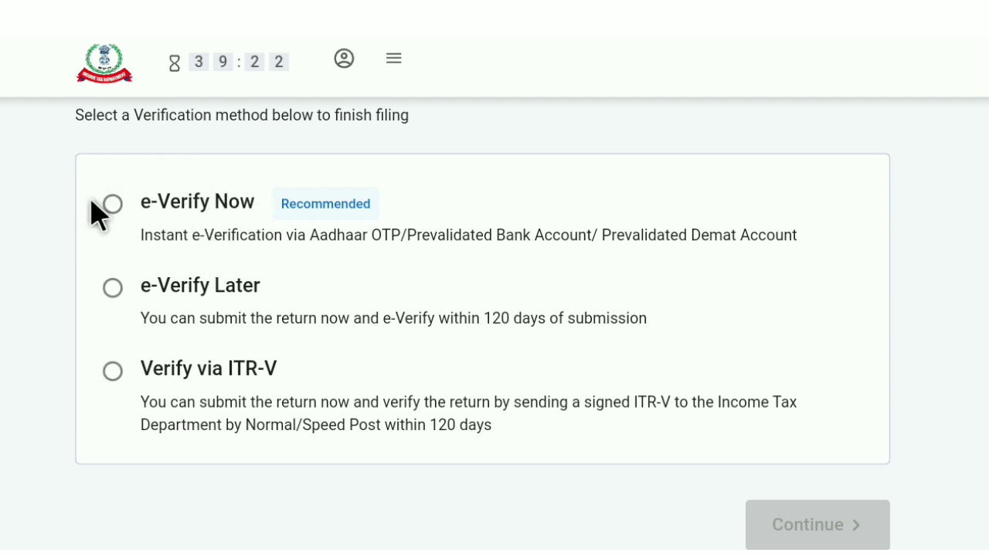
pyautogui.click(109, 206)
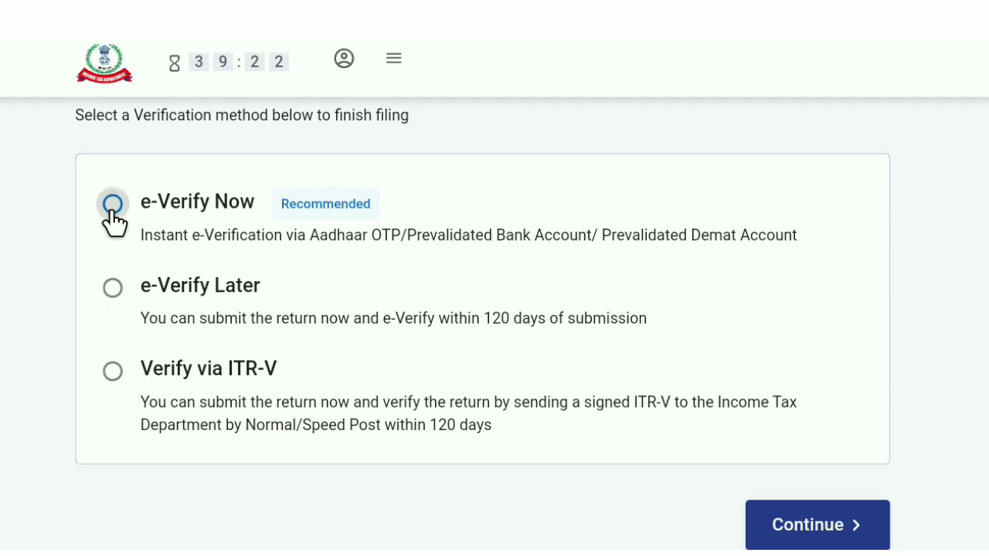
# Proceed with e-Verify Now as the verification method for finishing the filing.
pyautogui.scroll(-1, 585, 390)
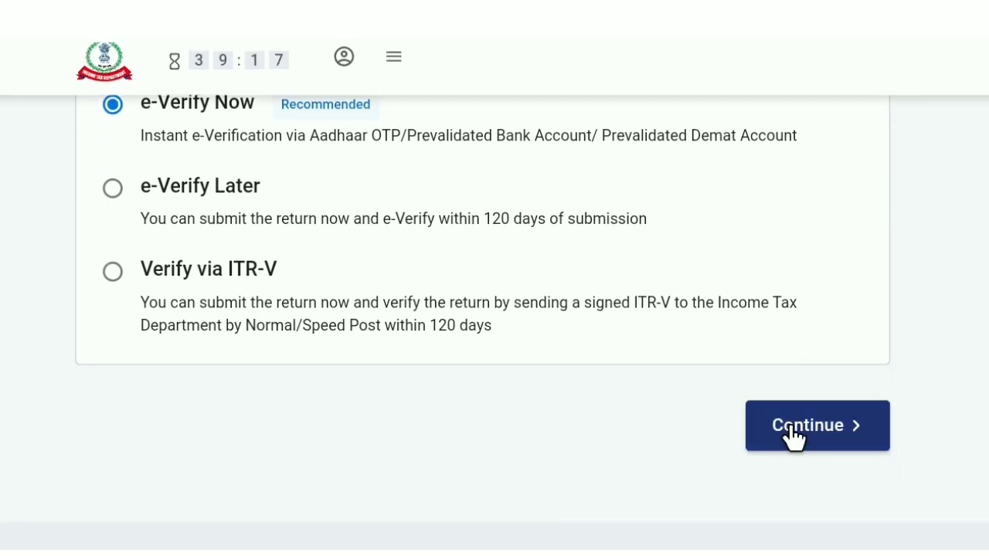
pyautogui.click(865, 438)
pyautogui.click(808, 442)
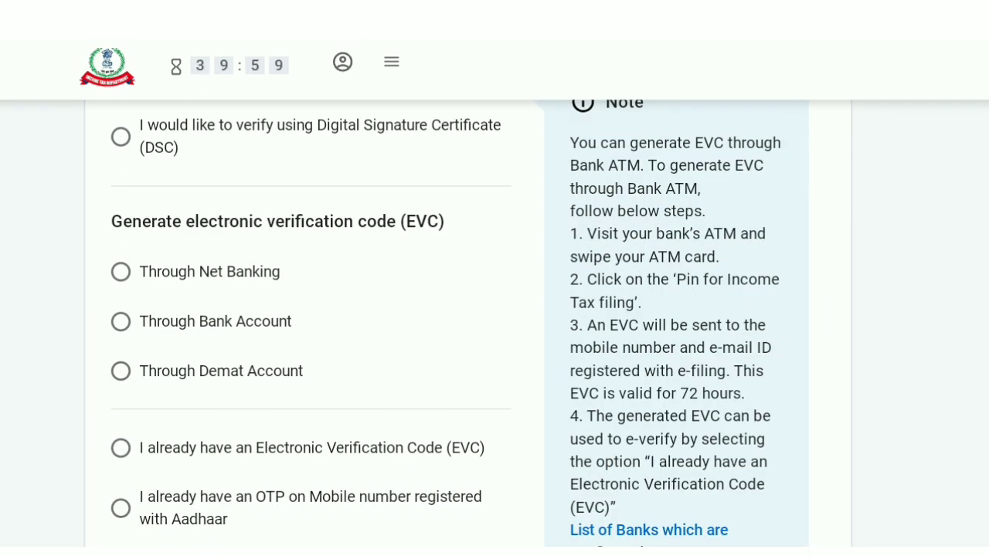
# Review the e-verify methods, choose verification using OTP on the mobile number registered with Aadhaar, and continue.
pyautogui.scroll(4, 494, 340)
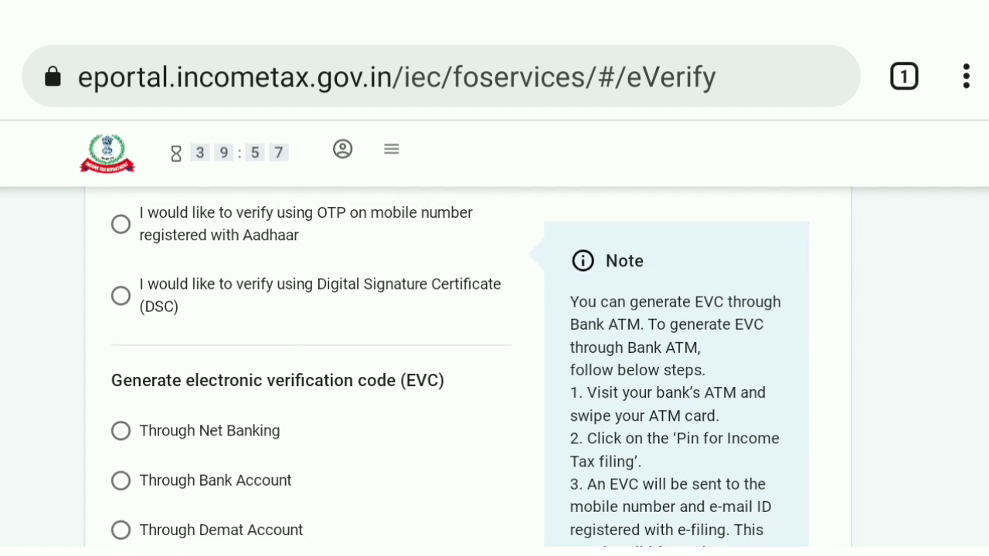
pyautogui.scroll(3, 479, 367)
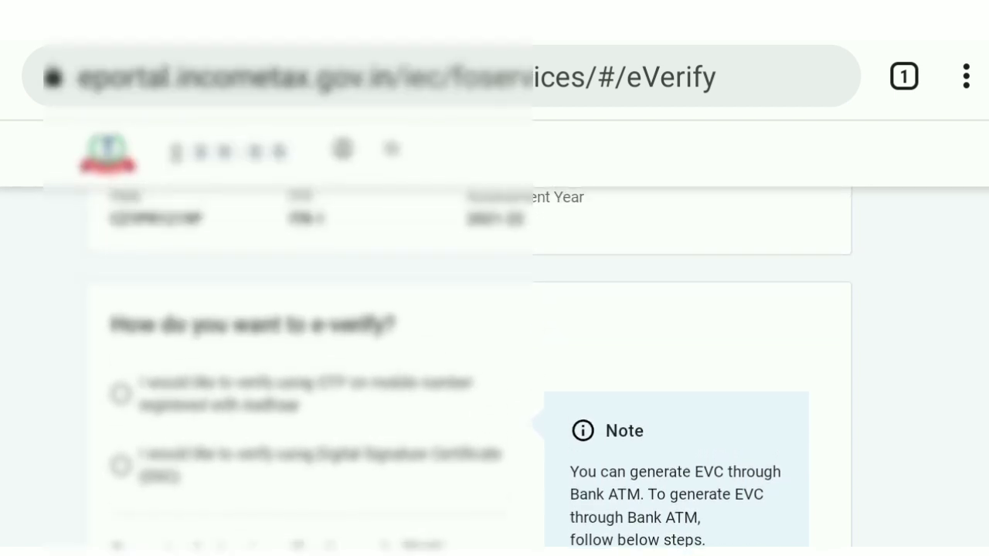
pyautogui.scroll(3, 479, 367)
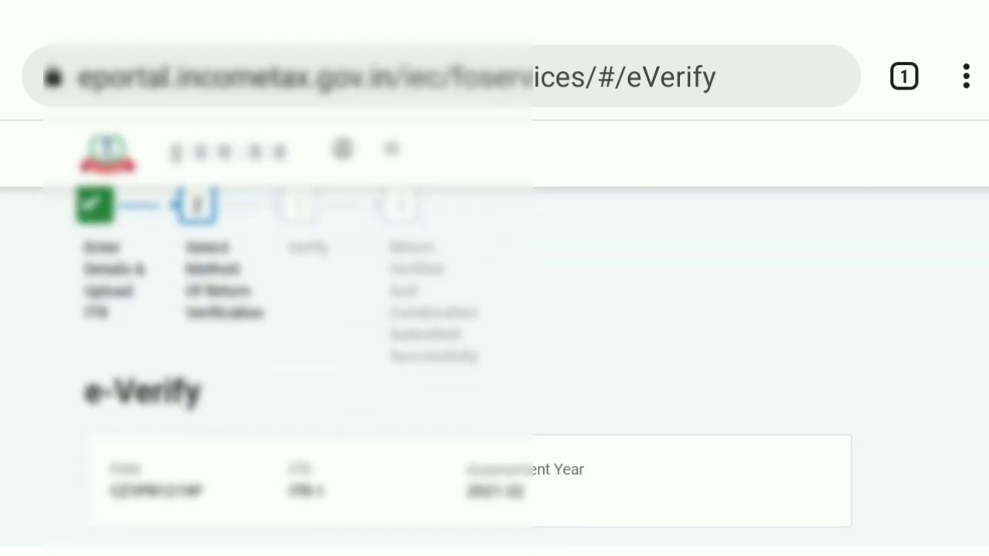
pyautogui.scroll(-7, 479, 324)
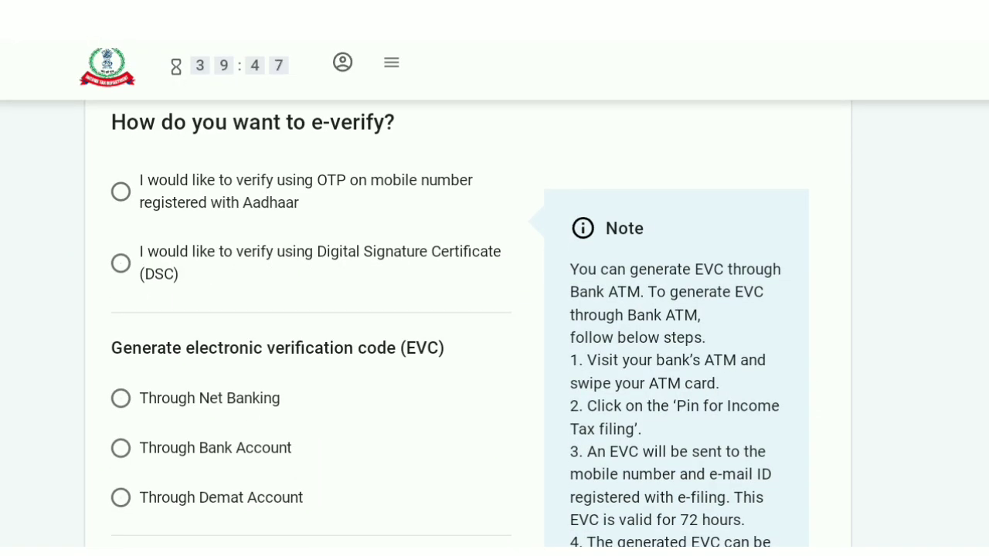
pyautogui.scroll(-5, 494, 324)
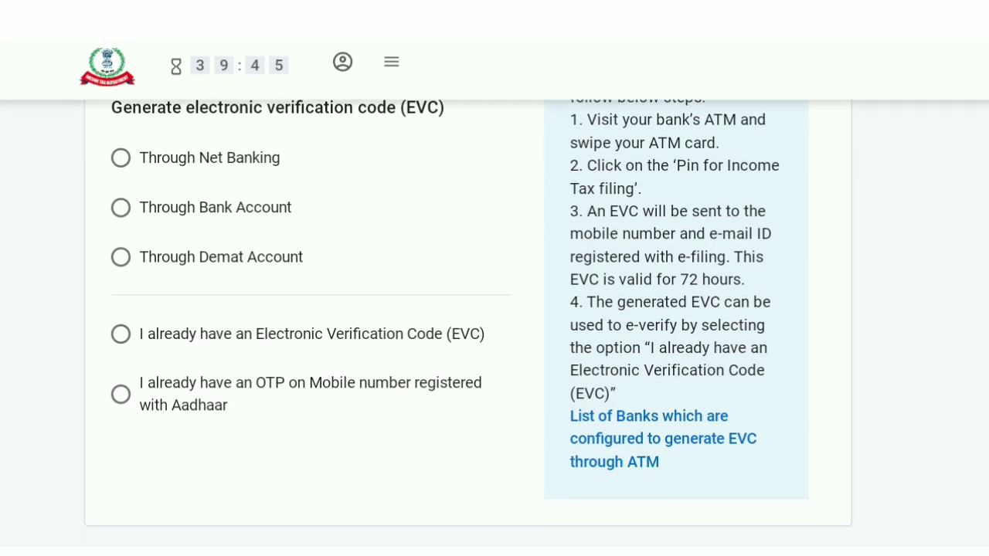
pyautogui.scroll(5, 494, 325)
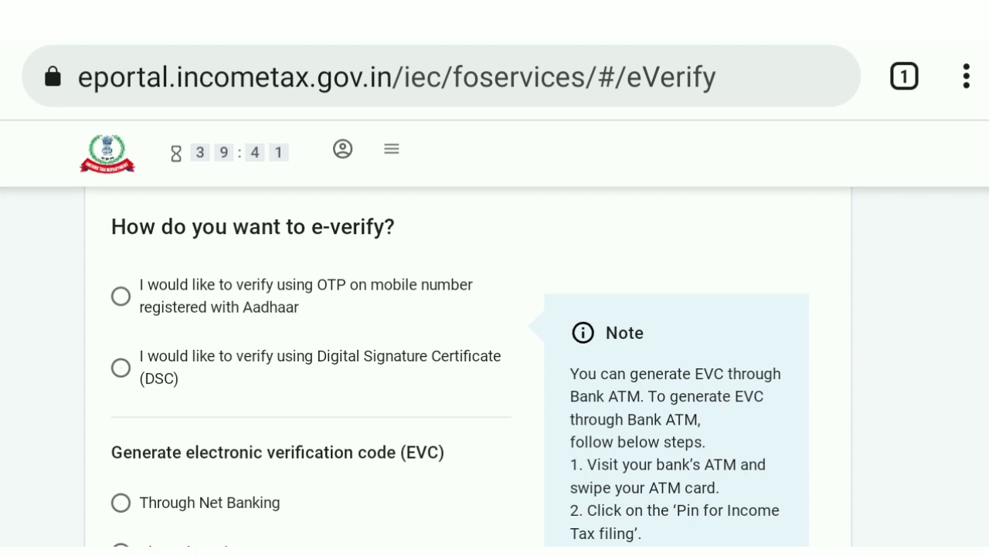
pyautogui.scroll(-1, 495, 347)
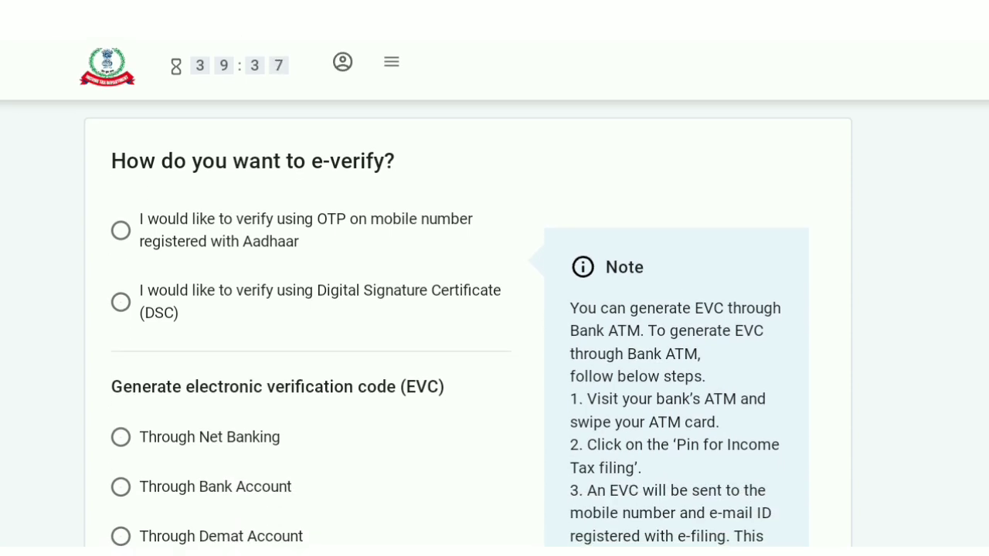
pyautogui.click(120, 230)
pyautogui.scroll(-5, 494, 324)
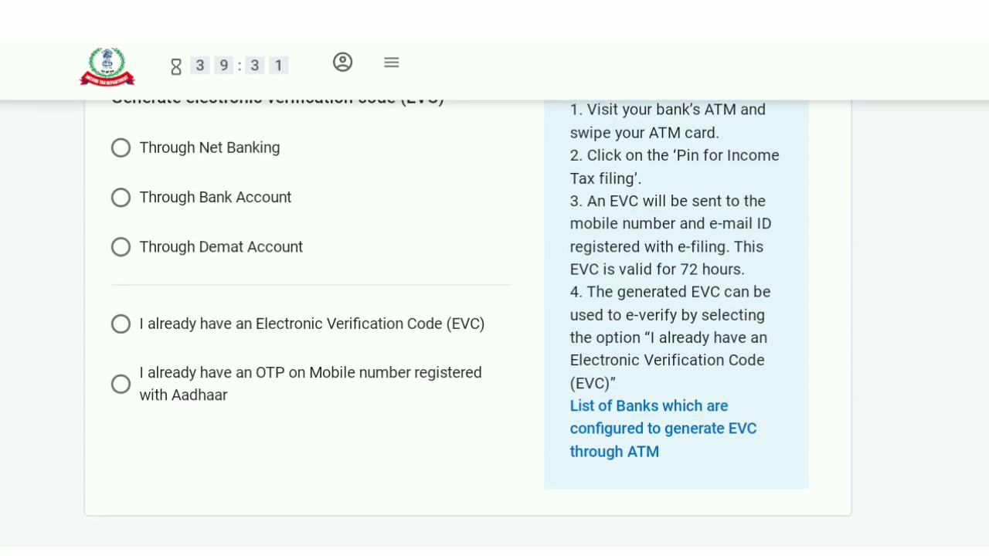
pyautogui.scroll(-3, 495, 325)
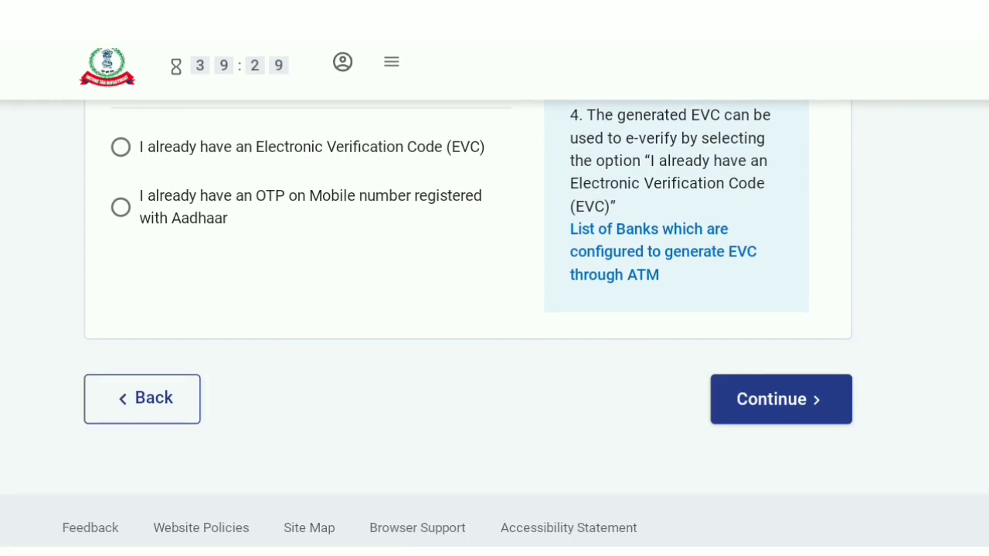
pyautogui.click(781, 399)
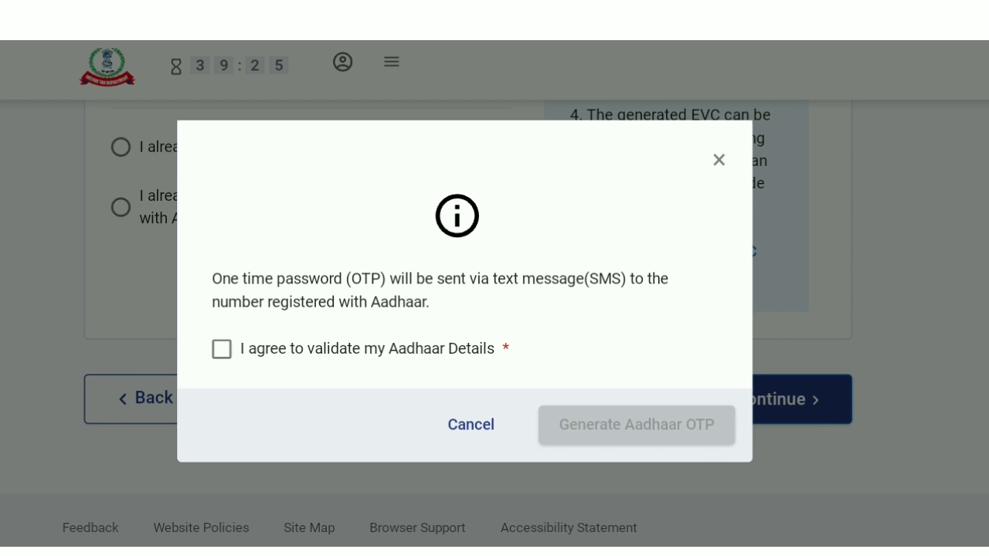
# Agree to validate the Aadhaar details, generate the Aadhaar OTP, and enter and validate the received OTP.
pyautogui.click(222, 349)
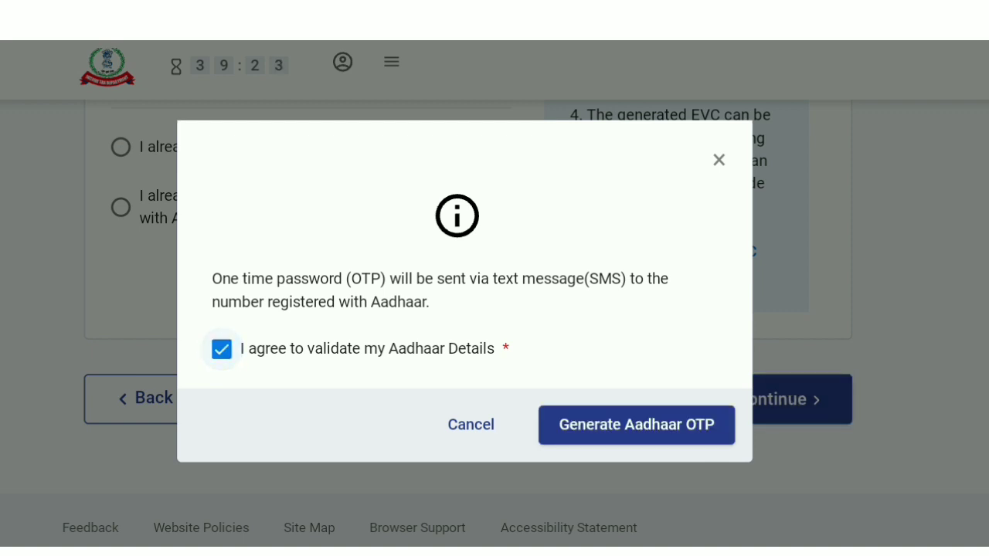
pyautogui.click(637, 424)
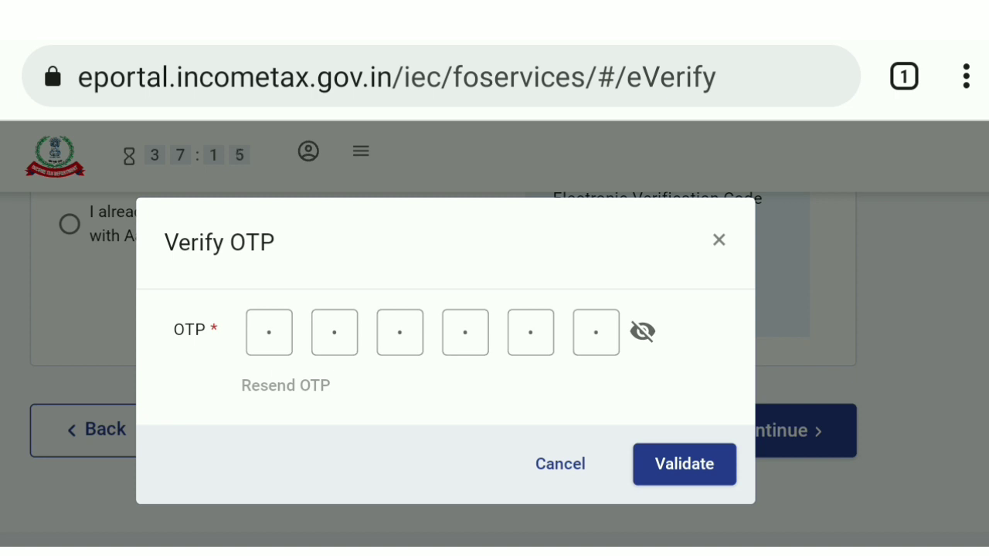
pyautogui.click(685, 464)
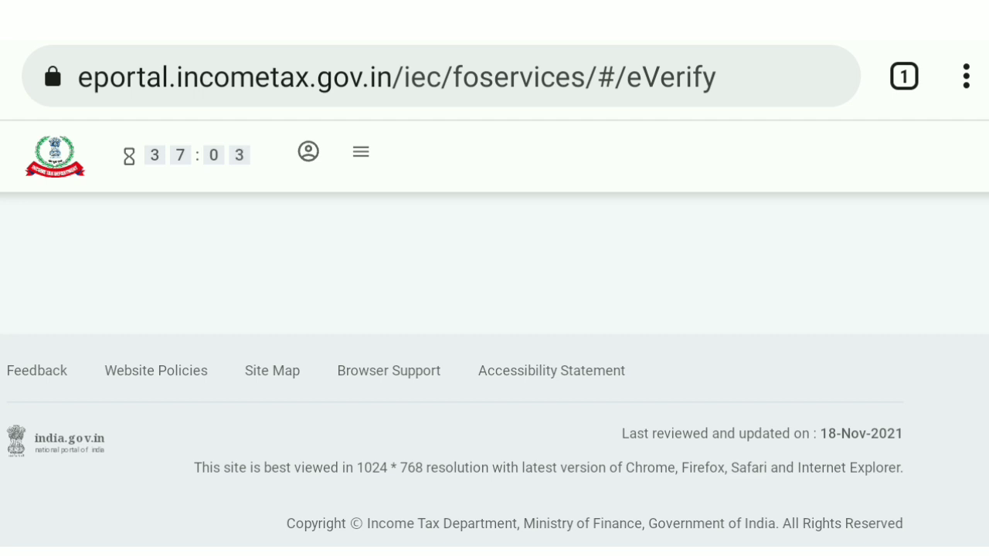
# Read the Confirm Submission of Return note and submit the return.
pyautogui.scroll(5, 494, 370)
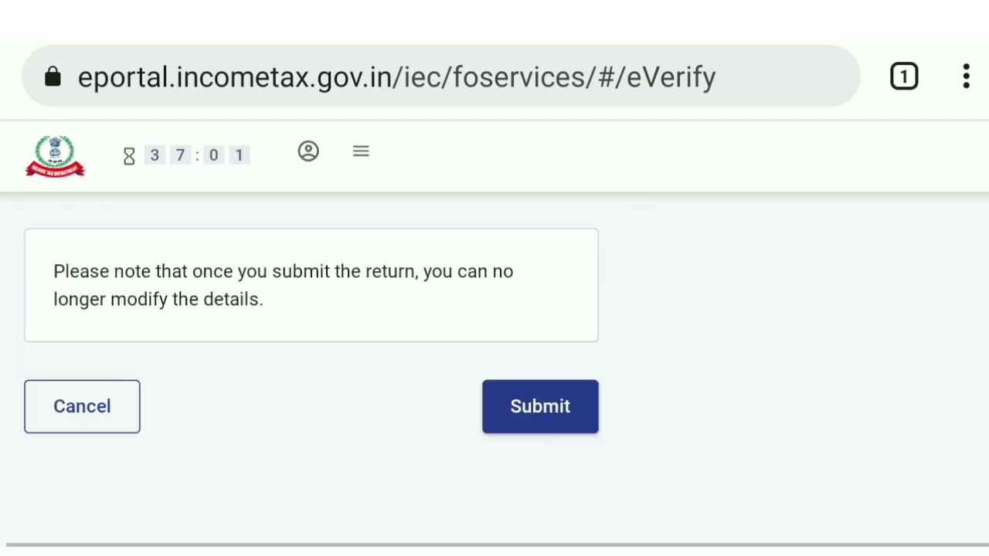
pyautogui.scroll(2, 494, 370)
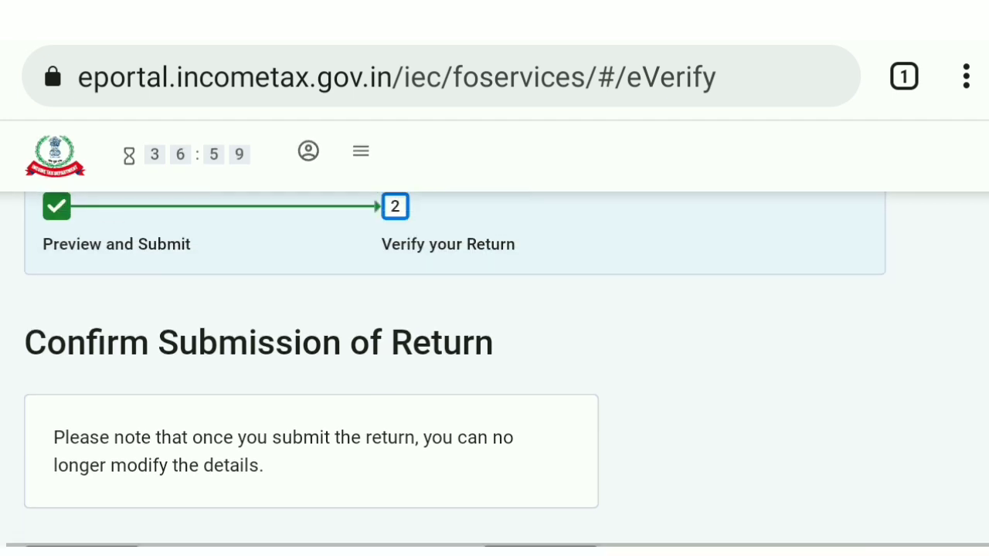
pyautogui.scroll(-2, 494, 294)
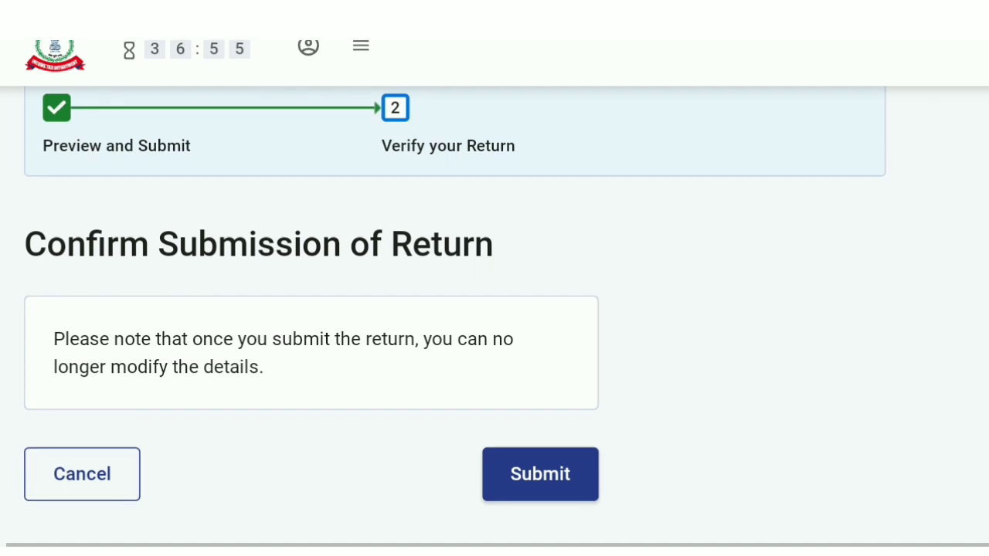
pyautogui.scroll(2, 494, 309)
pyautogui.scroll(3, 494, 309)
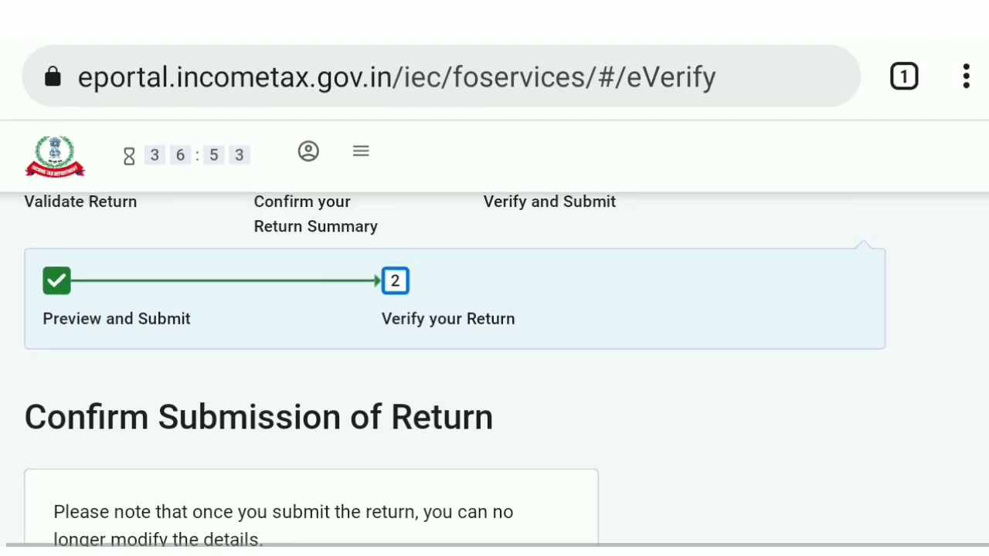
pyautogui.scroll(-1, 495, 309)
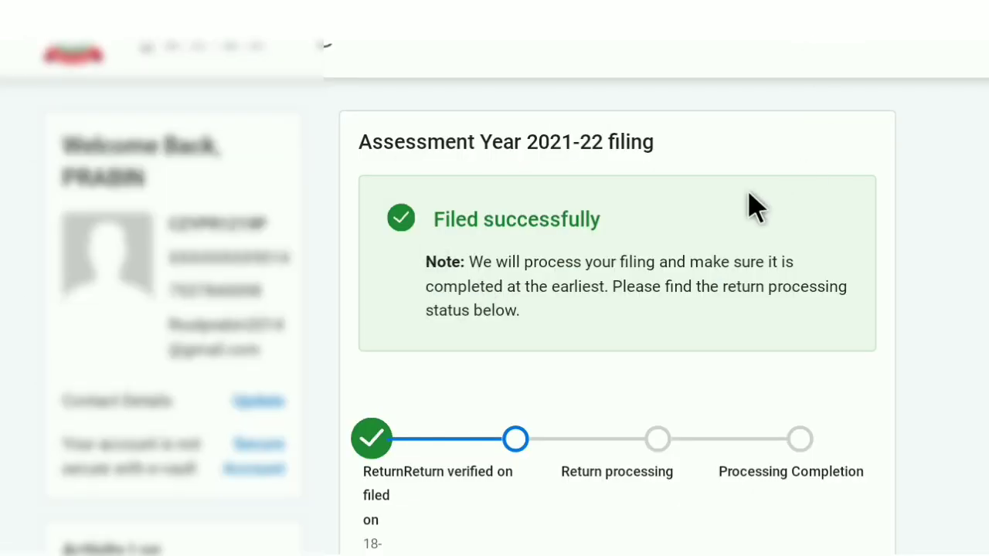
# Check the Assessment Year 2021-22 filing status on the dashboard and open the list of filed income tax returns.
pyautogui.scroll(1, 754, 207)
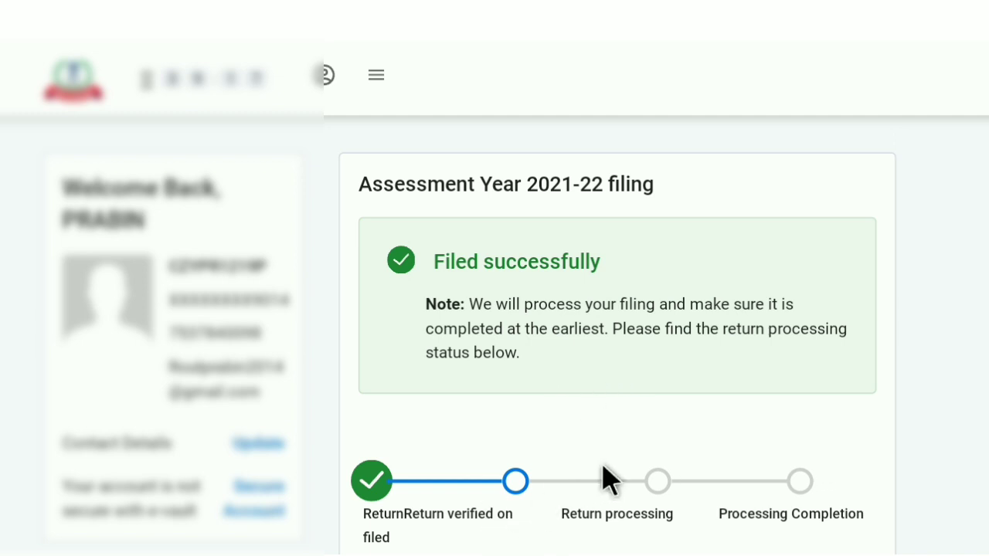
pyautogui.scroll(-3, 605, 475)
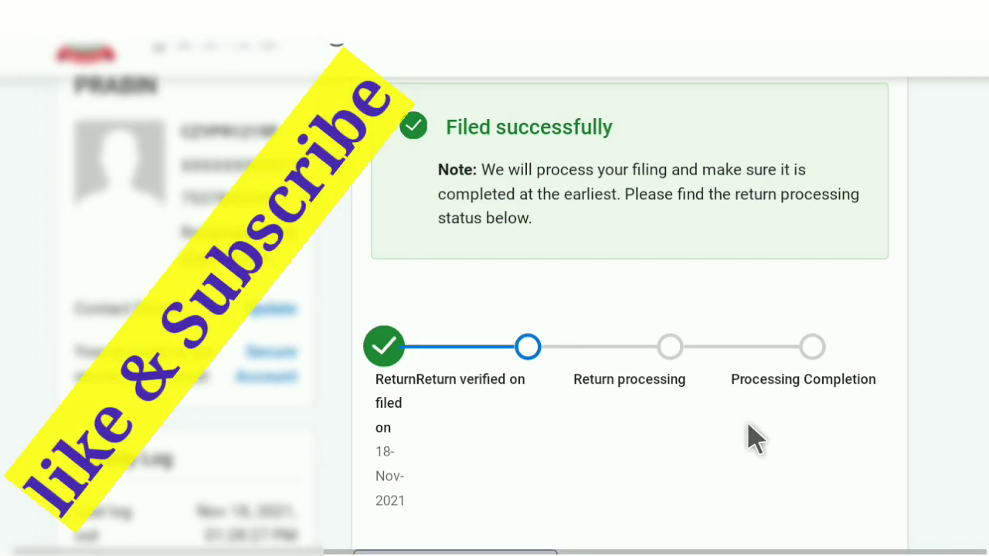
pyautogui.scroll(-3, 750, 437)
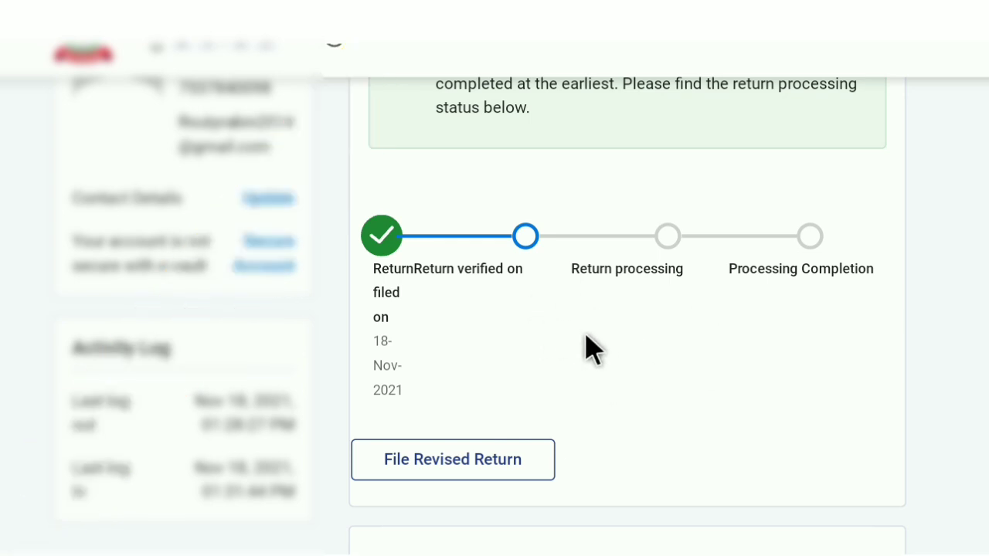
pyautogui.scroll(5, 587, 348)
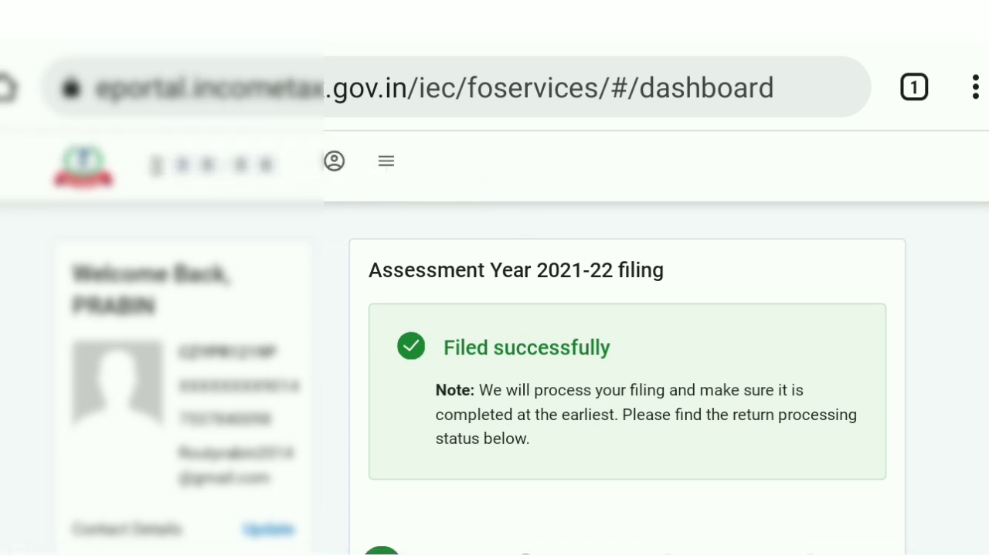
pyautogui.click(387, 160)
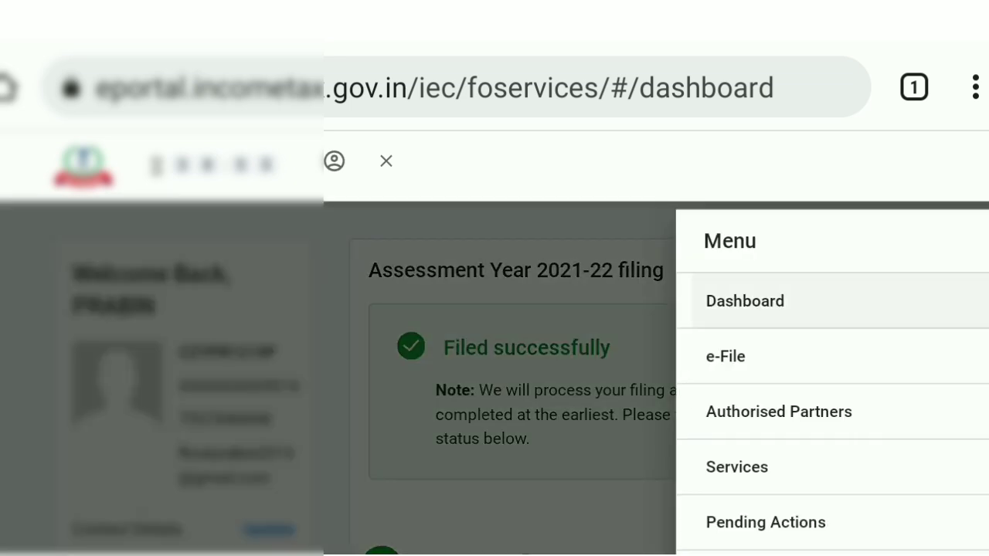
pyautogui.click(795, 371)
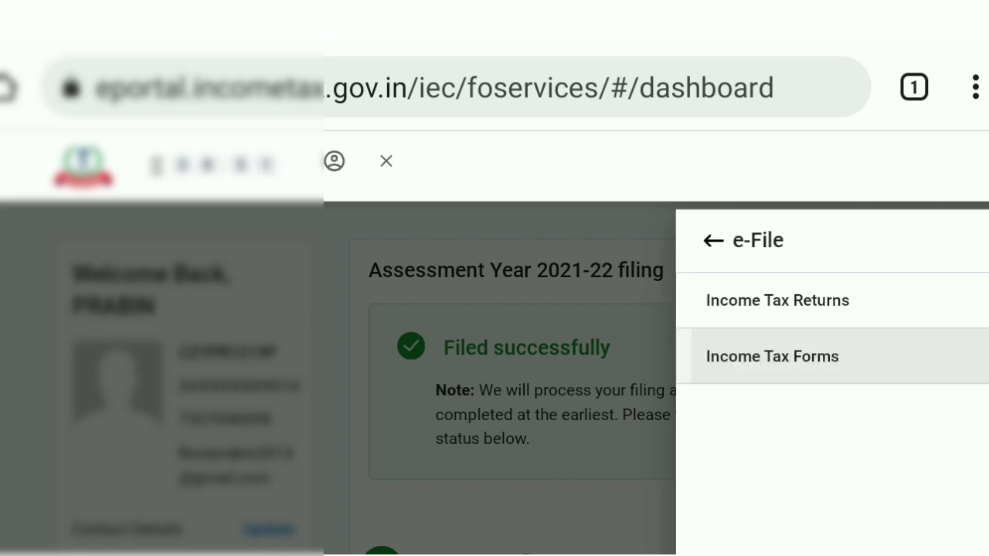
pyautogui.click(800, 315)
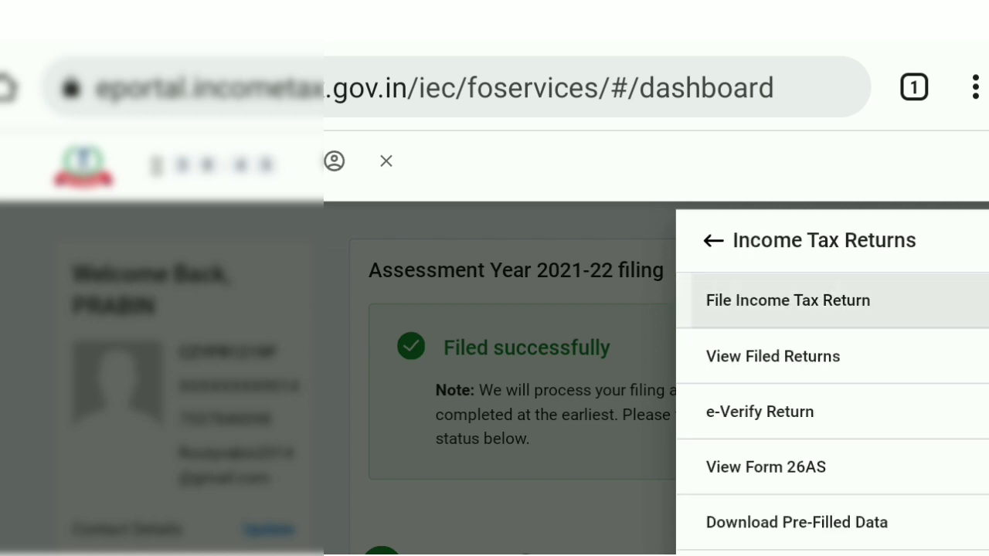
pyautogui.click(775, 371)
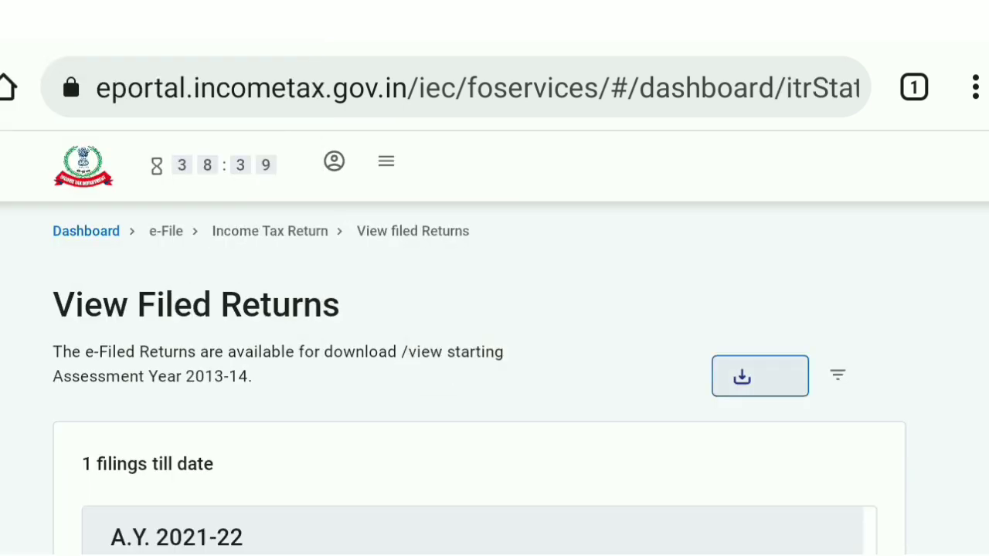
# Examine the A.Y. 2021-22 filed return entry, including its filing and e-verification stages and the download options.
pyautogui.scroll(-2, 572, 382)
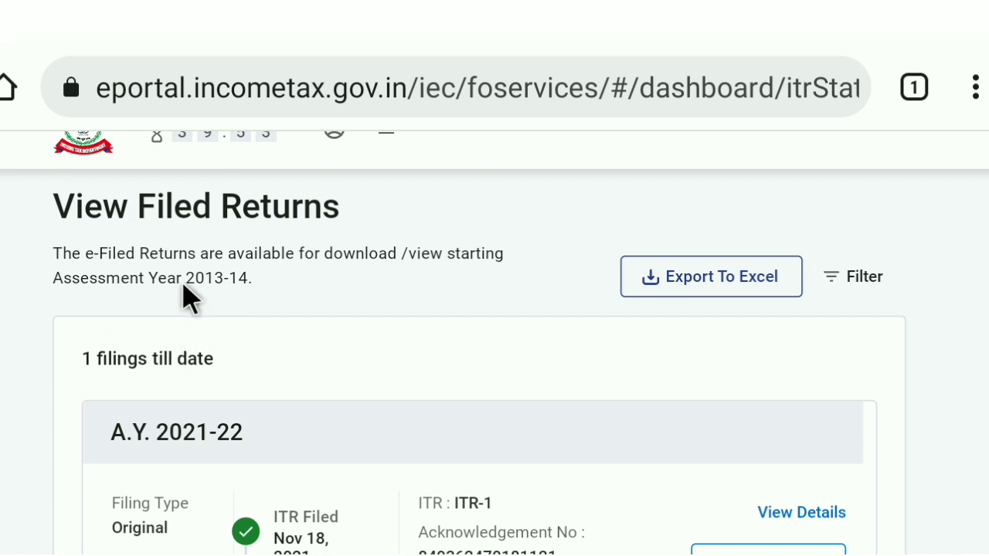
pyautogui.scroll(-2, 243, 388)
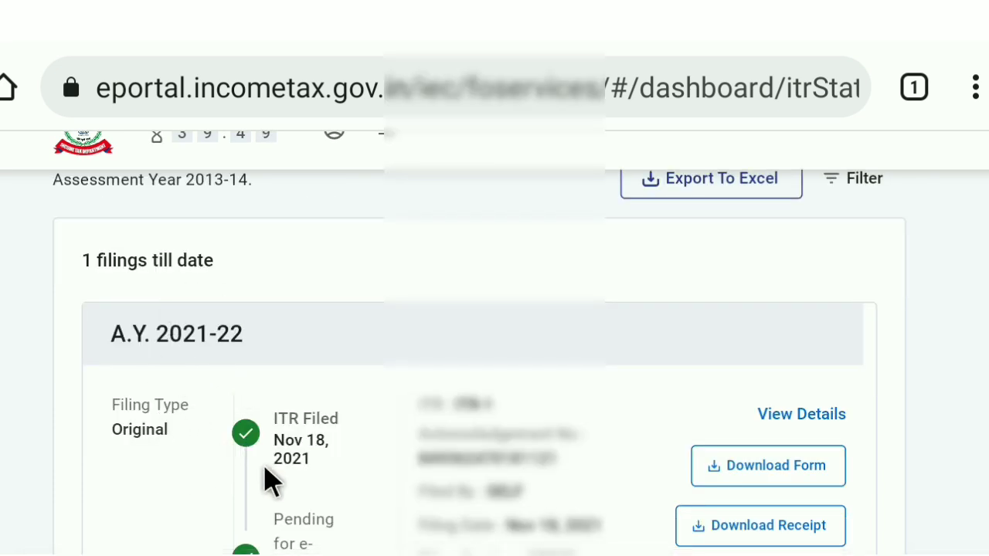
pyautogui.scroll(-2, 404, 440)
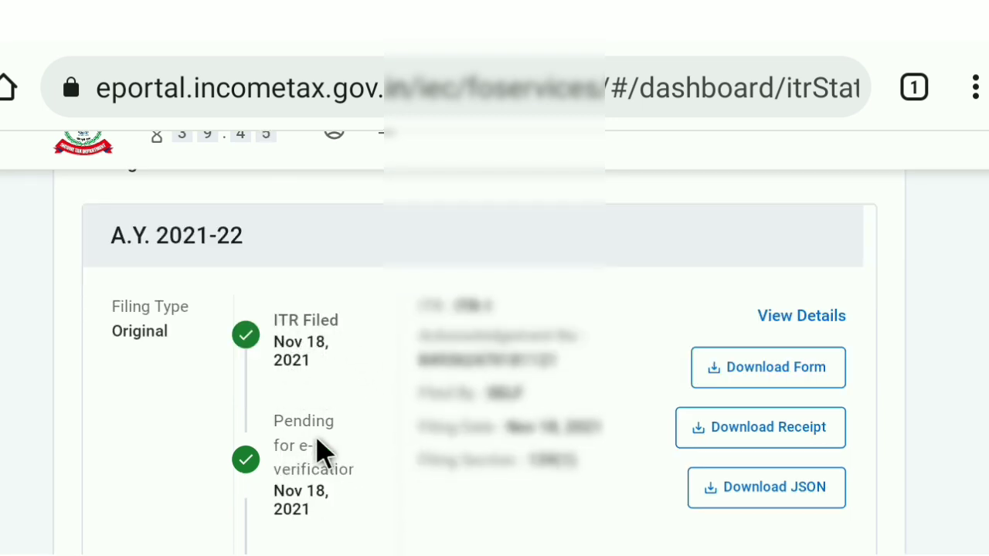
pyautogui.scroll(-2, 349, 523)
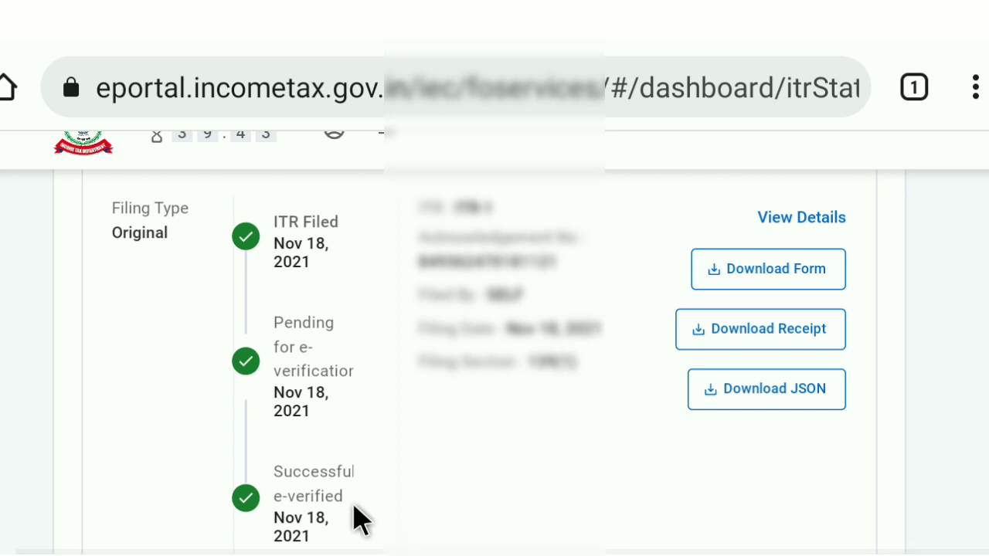
pyautogui.scroll(-2, 366, 498)
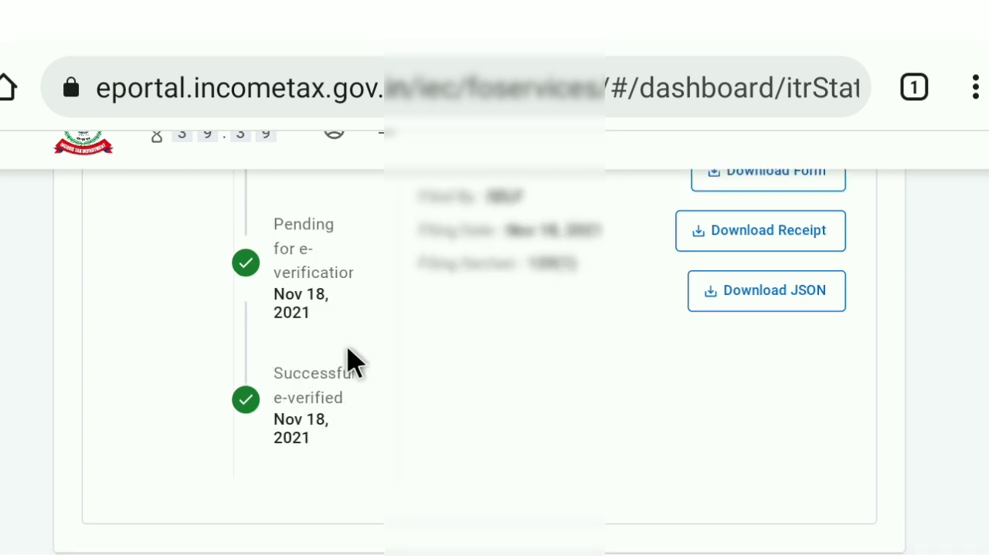
pyautogui.scroll(-2, 394, 405)
pyautogui.scroll(-2, 394, 406)
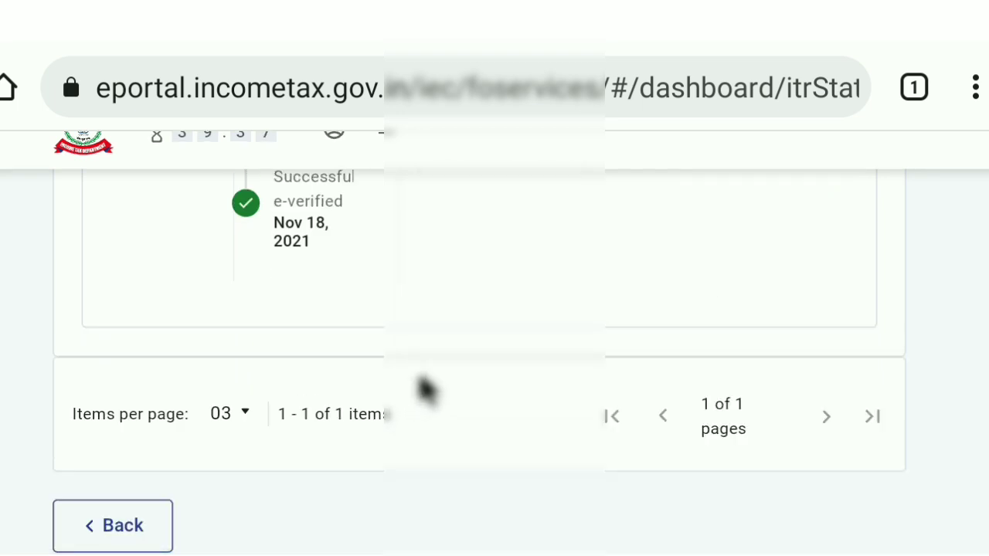
pyautogui.scroll(8, 427, 390)
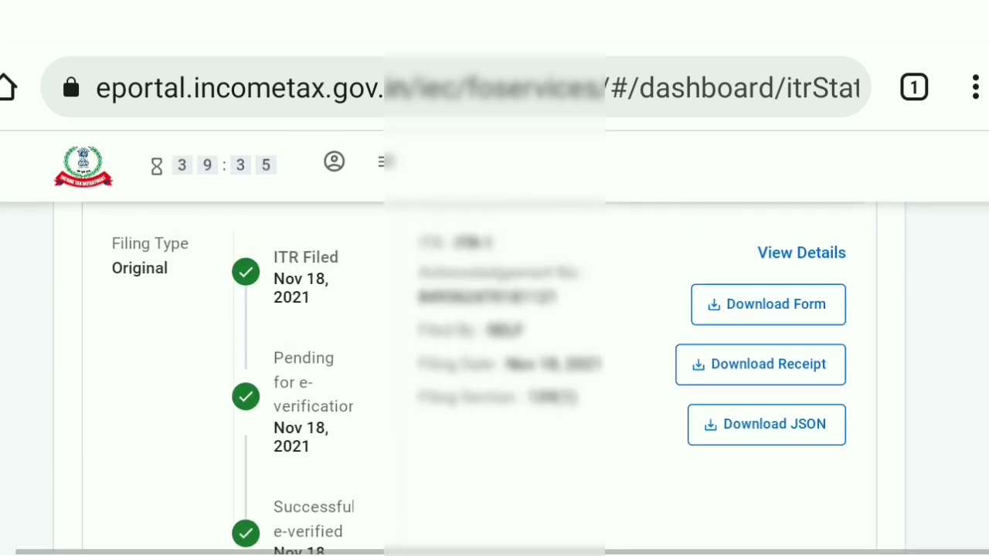
pyautogui.scroll(1, 479, 379)
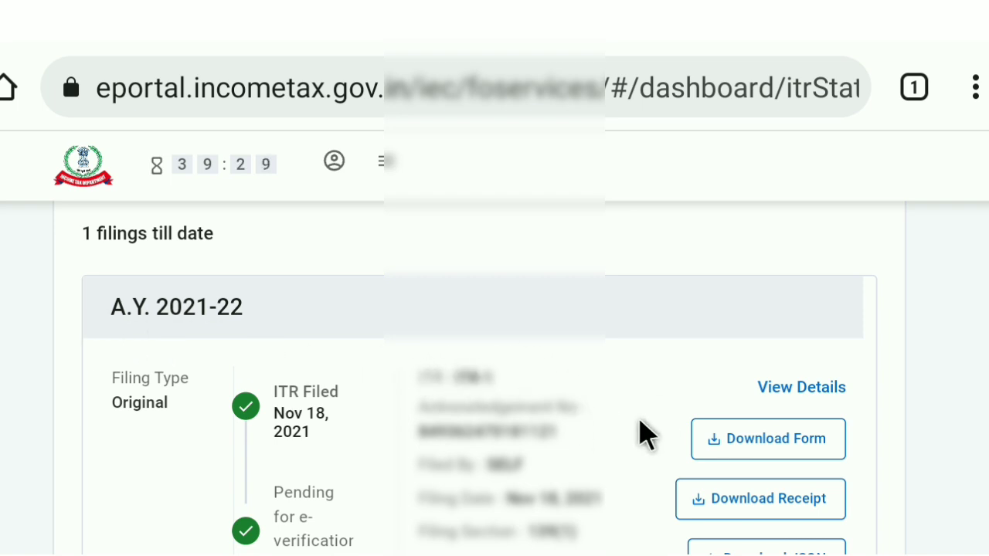
pyautogui.scroll(-2, 646, 437)
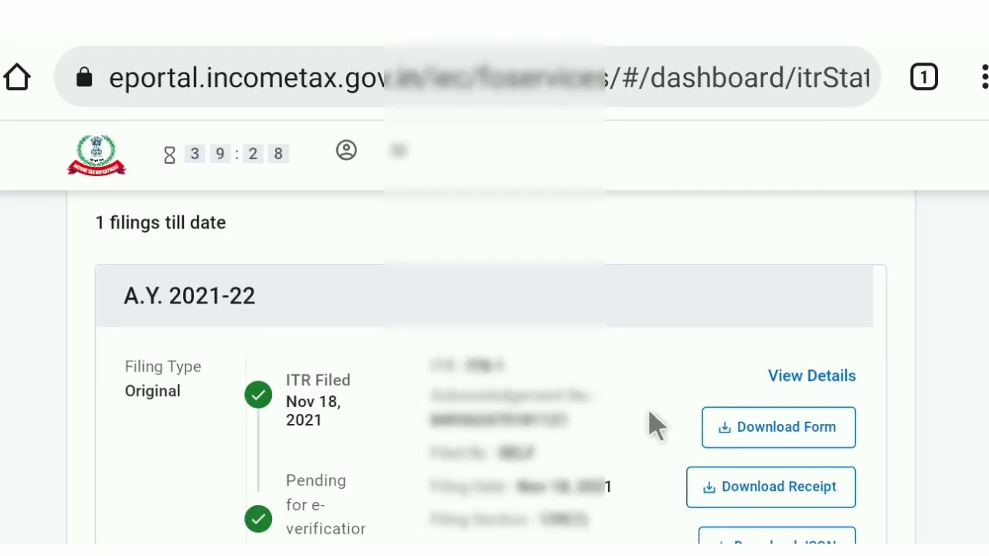
pyautogui.scroll(-2, 646, 419)
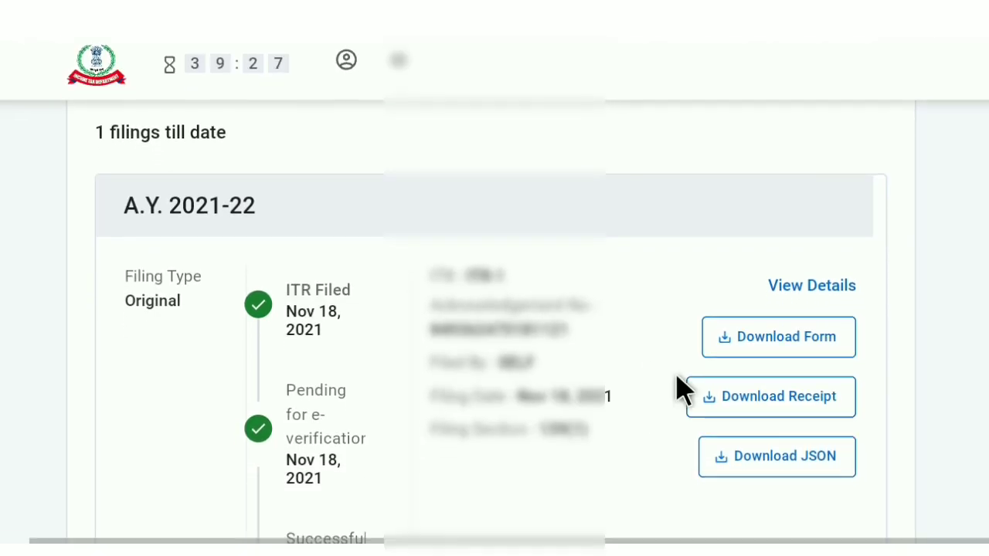